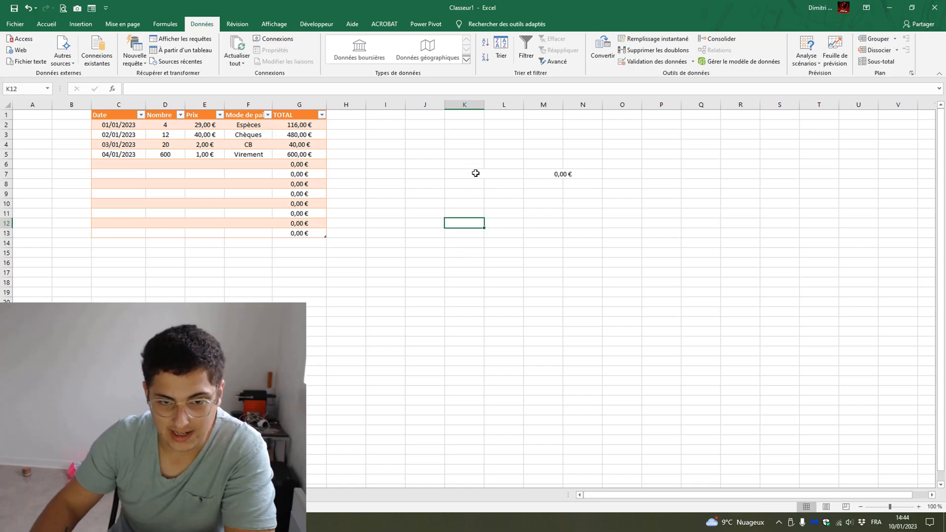
Step: Add an outline border around the payment selector and result cells K7:N7
click(475, 174)
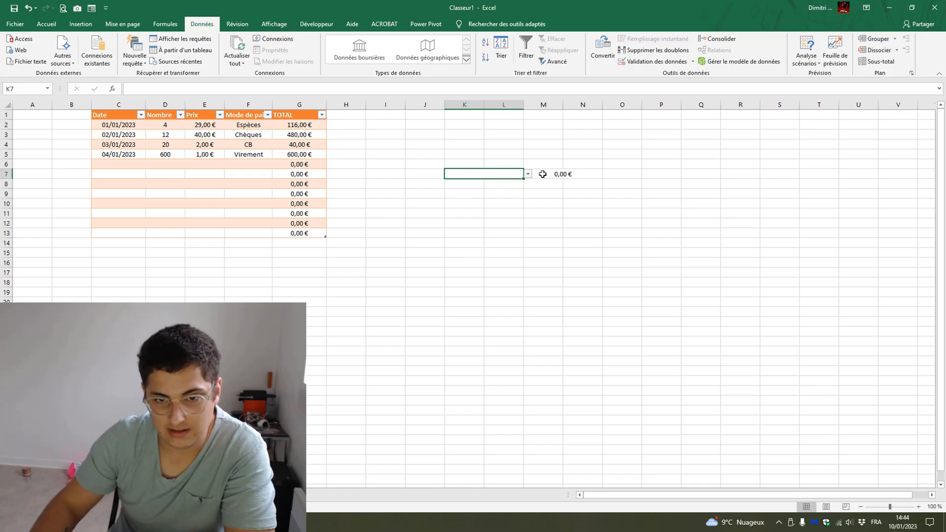
drag(542, 174, 456, 172)
scroll(188, 65, up, 4)
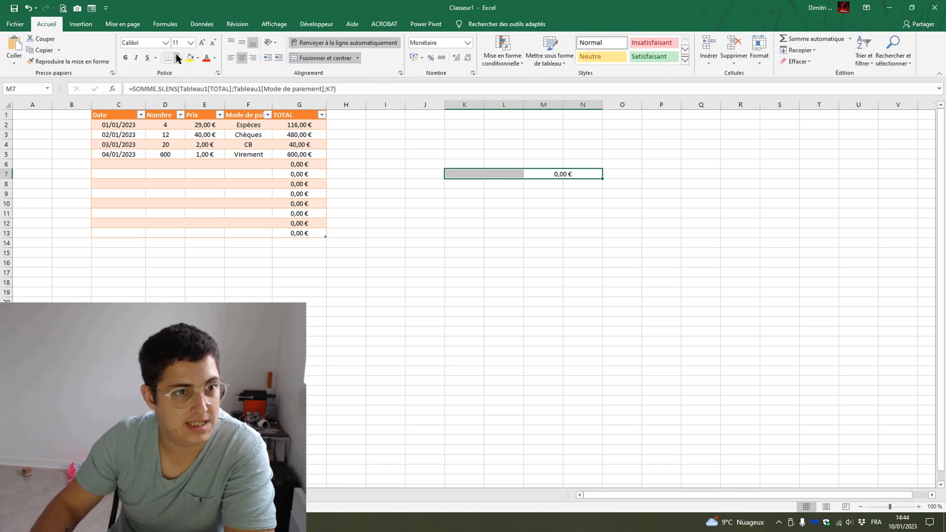
click(178, 58)
click(192, 153)
click(480, 231)
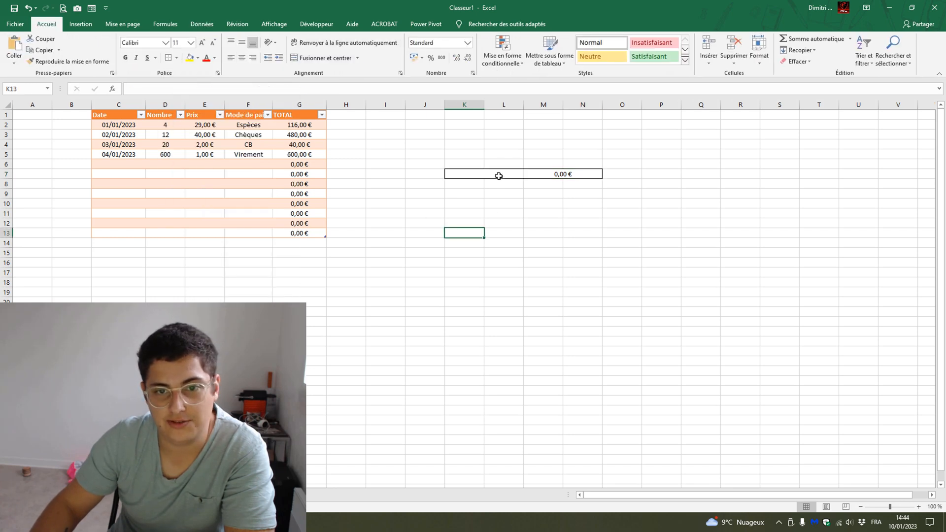
Step: Examine the payment options offered in K7 and the table's TOTAL and payment mode columns
click(499, 176)
click(527, 174)
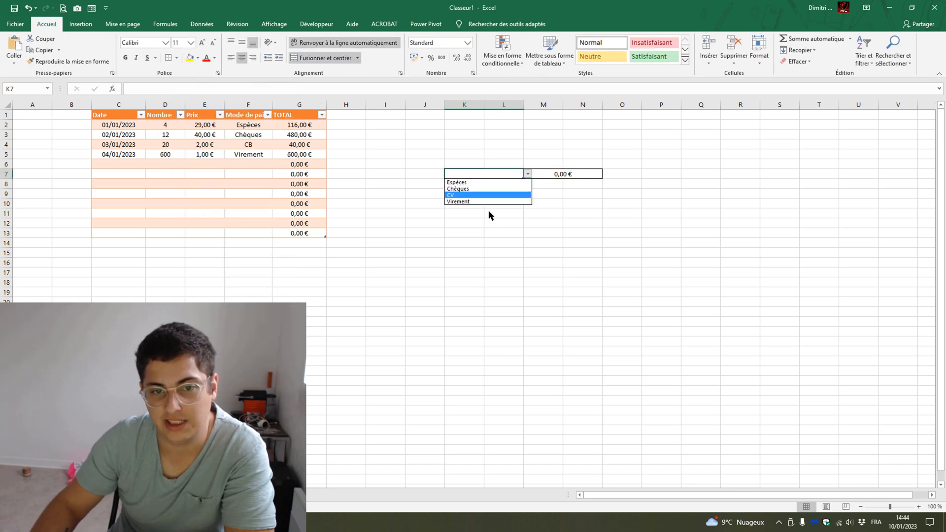
key(Escape)
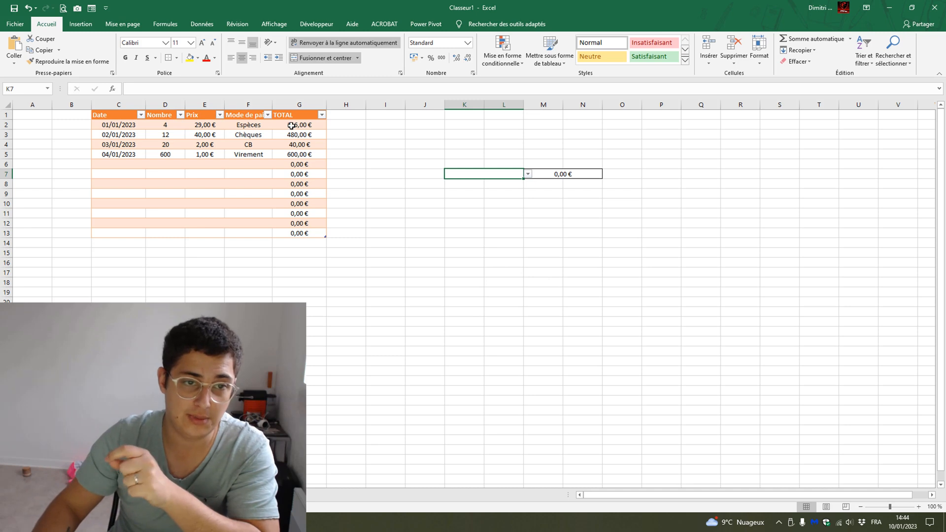
drag(291, 125, 296, 231)
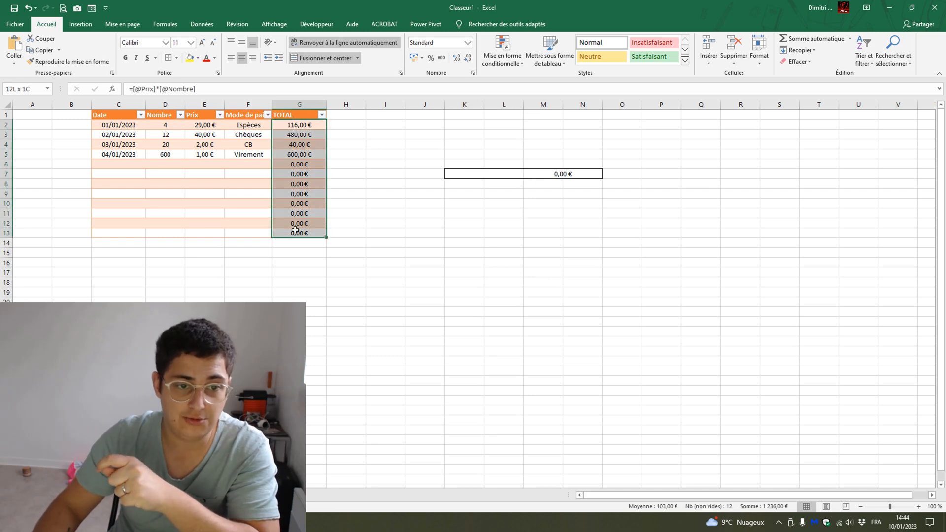
click(251, 127)
key(Down)
key(Down)
key(Down)
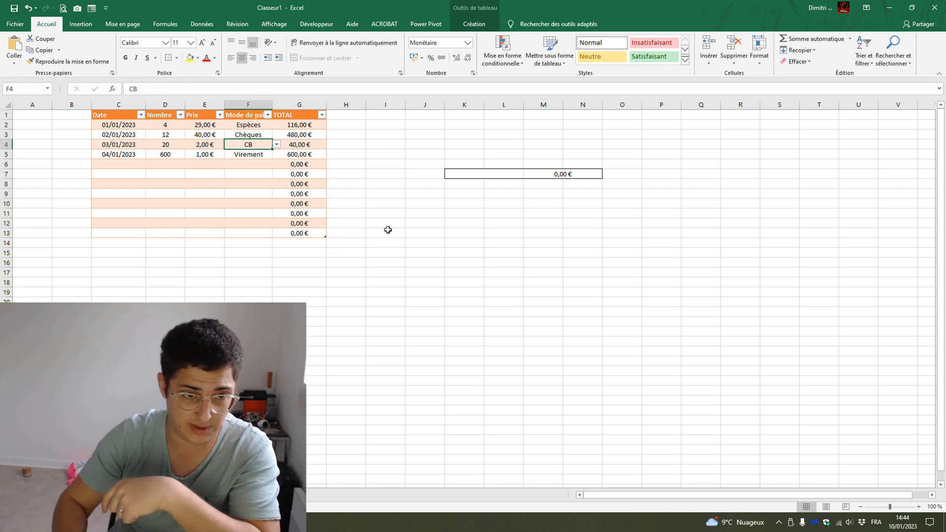
click(477, 230)
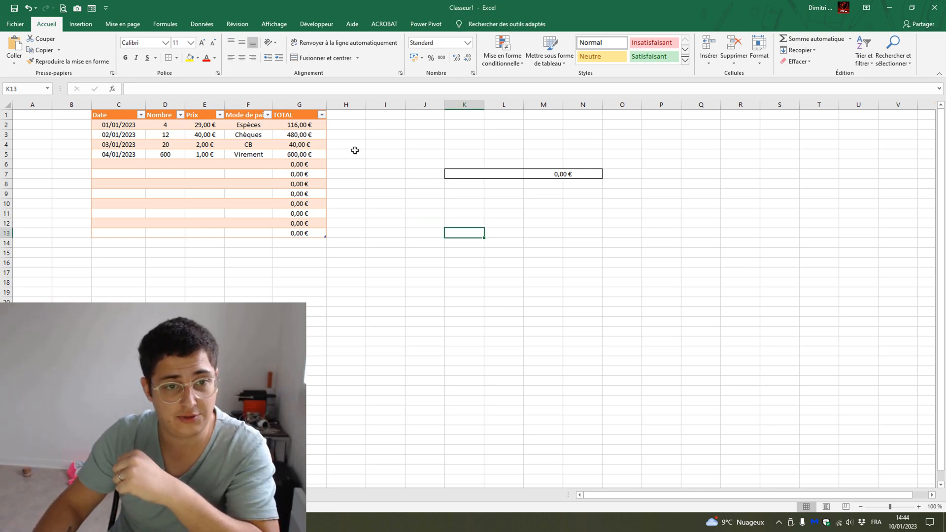
Step: Test the payment selector in K7 with CB and with Virement, checking against the Virement row's total
click(488, 173)
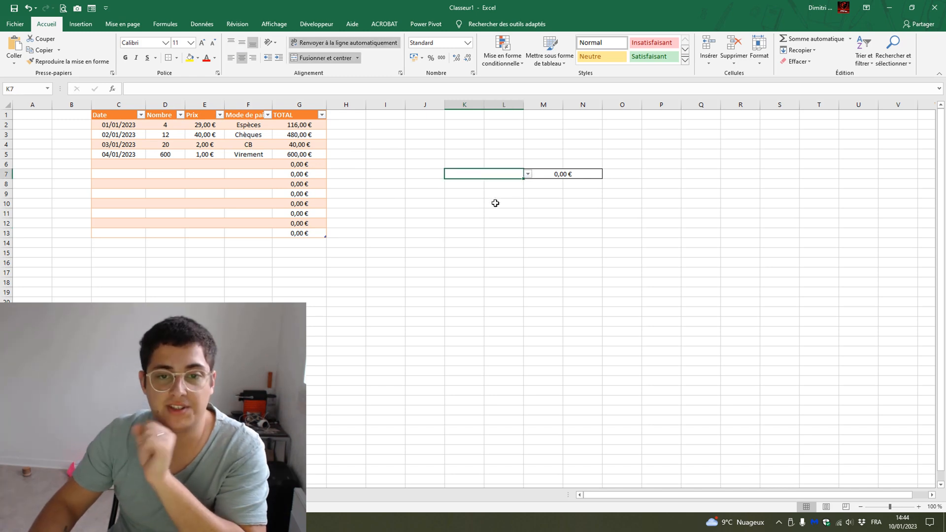
click(527, 175)
click(478, 197)
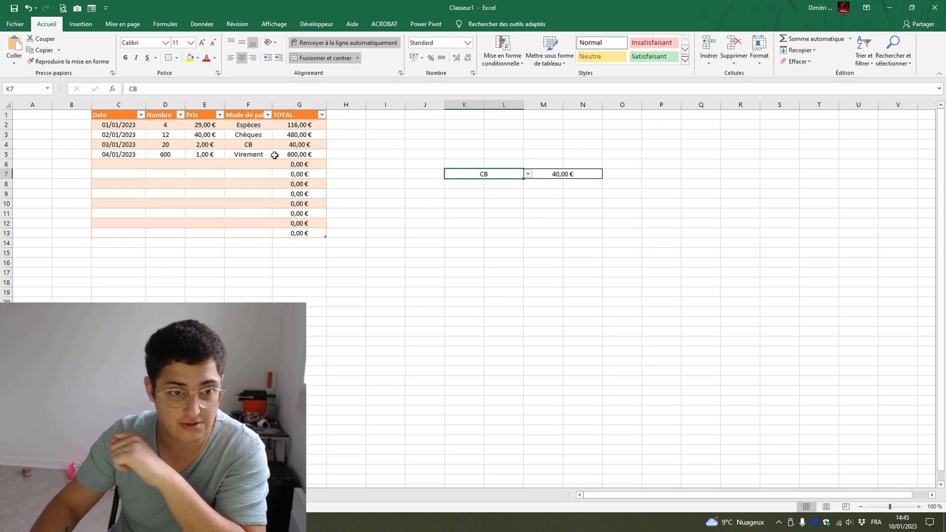
click(527, 174)
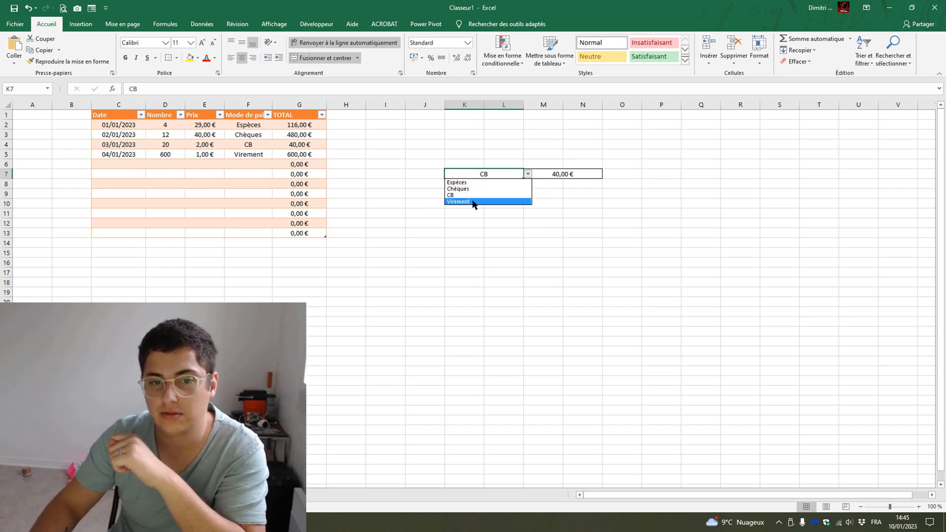
click(474, 202)
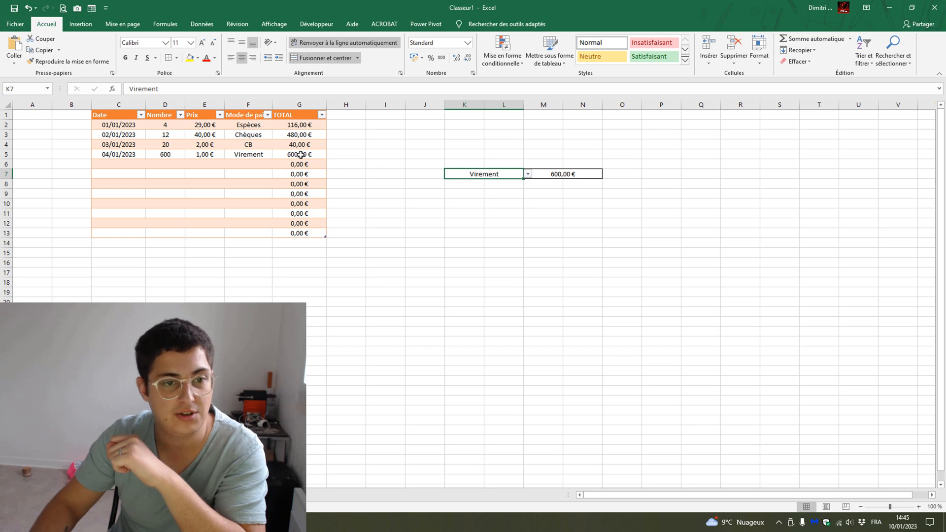
click(301, 155)
click(442, 217)
Step: Fill row 8 of the table with date 12/01/2023, number 750, price 1 and payment mode Espèces
click(138, 186)
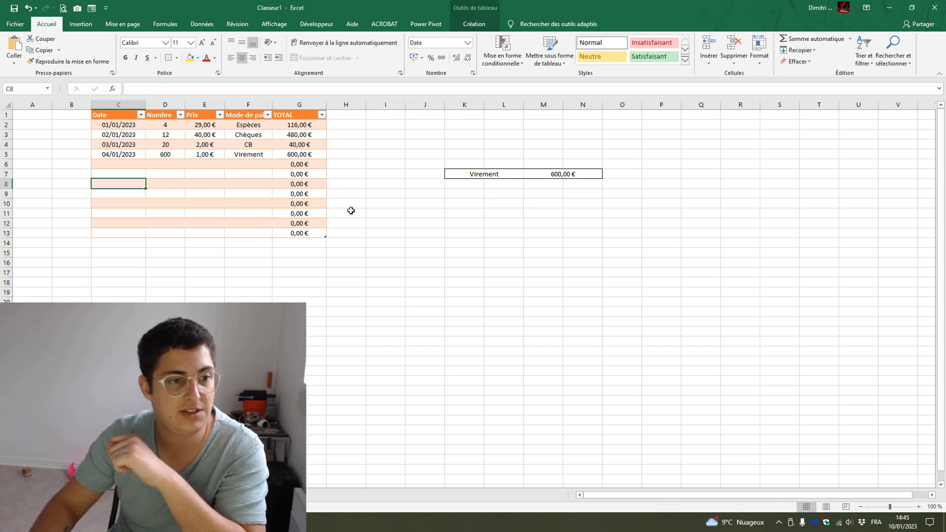
text(12/01/2023)
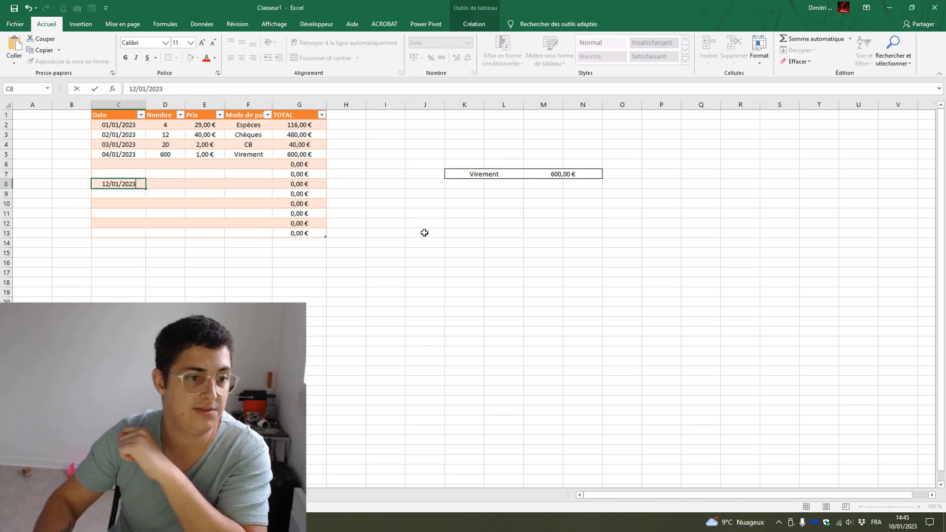
key(Tab)
text(750)
key(Tab)
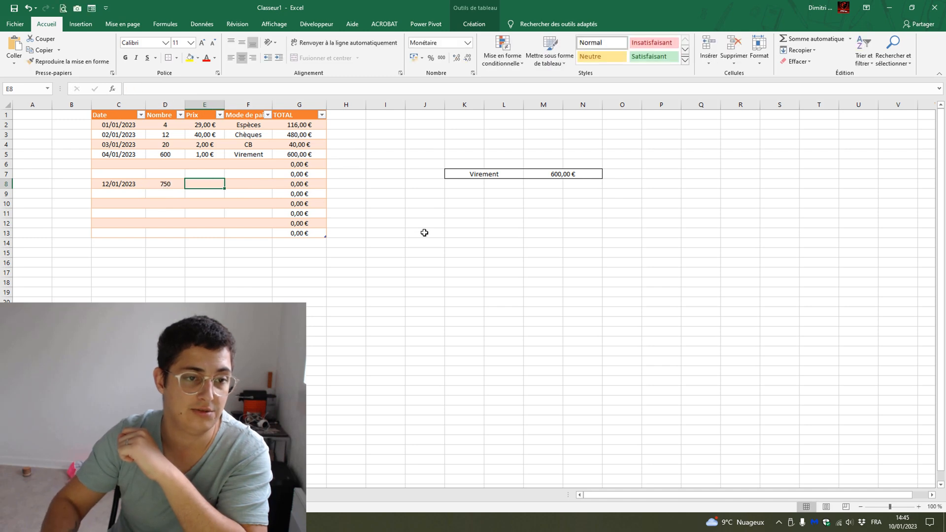
text(1)
key(Tab)
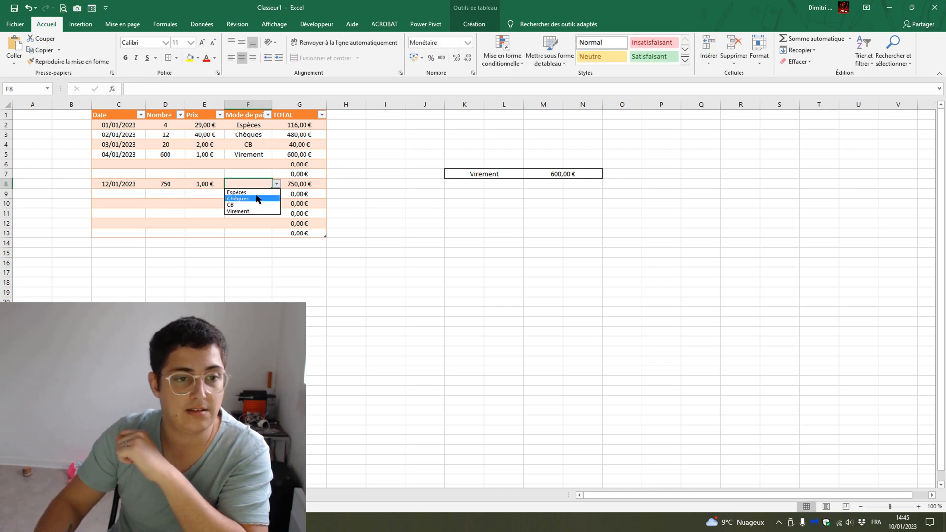
click(237, 192)
click(400, 233)
Step: Set the payment selector in K7 to Espèces
click(508, 177)
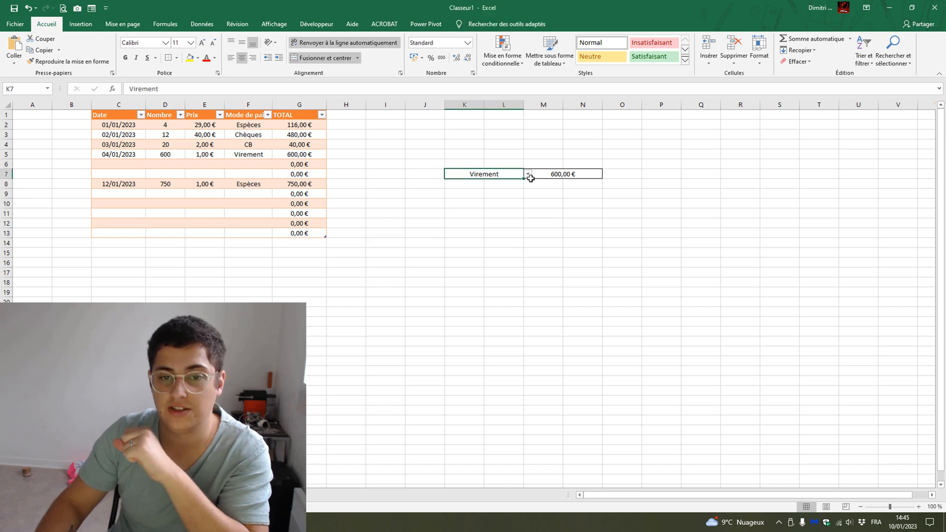
click(531, 175)
click(468, 185)
click(466, 224)
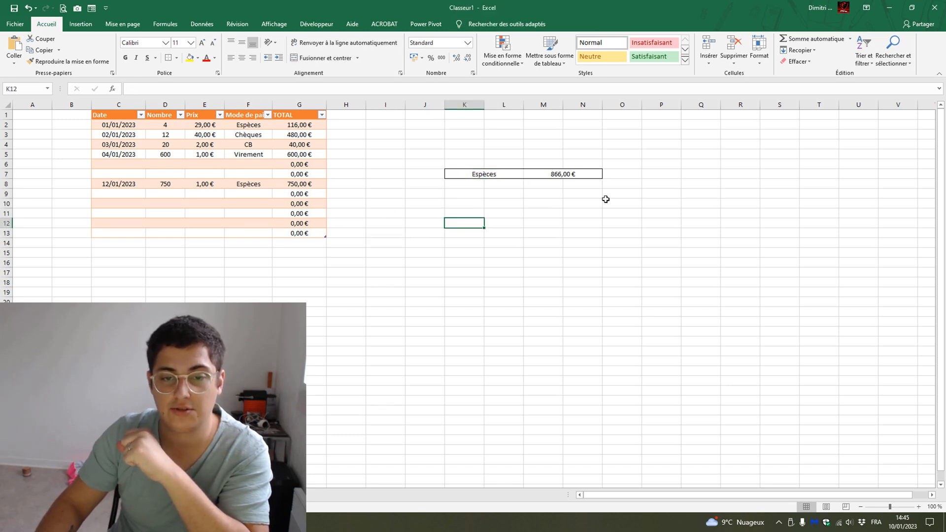
Step: Check the sum of the two Espèces totals in G8 and G2 against the calculated result
click(321, 184)
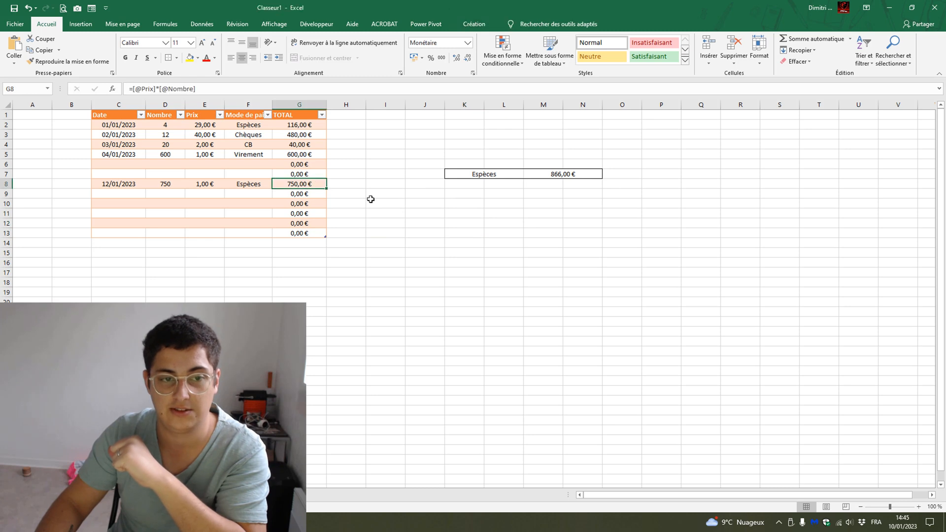
ctrl+click(303, 124)
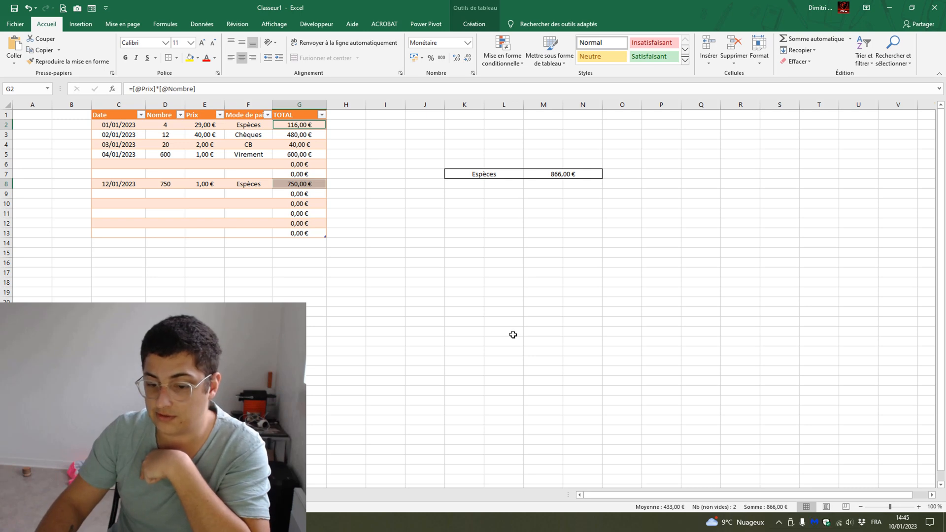
click(417, 257)
click(404, 201)
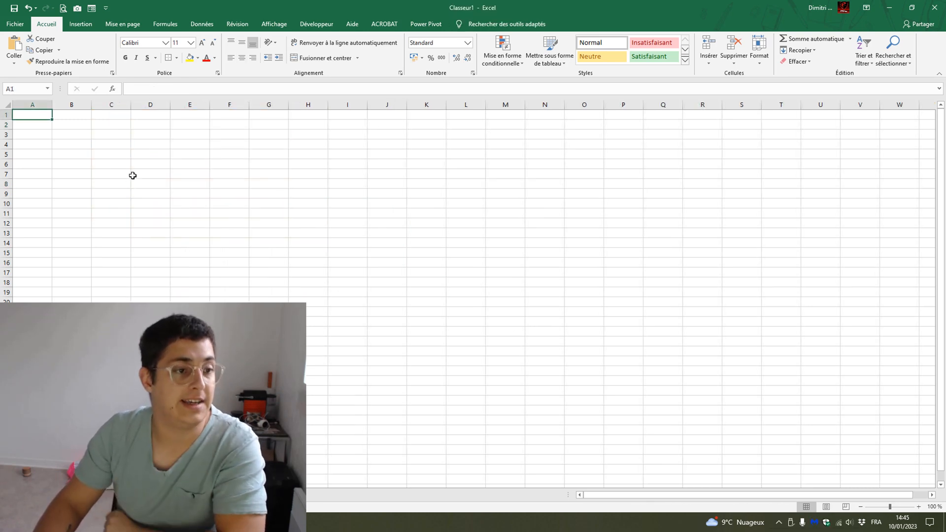
Step: Widen column A on the blank sheet by setting its column width
right_click(50, 105)
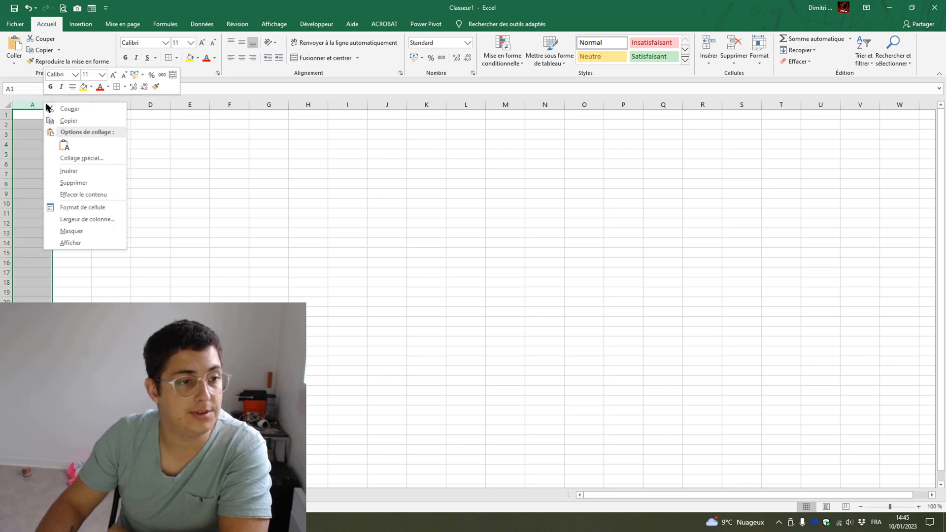
click(102, 219)
text(12)
key(Return)
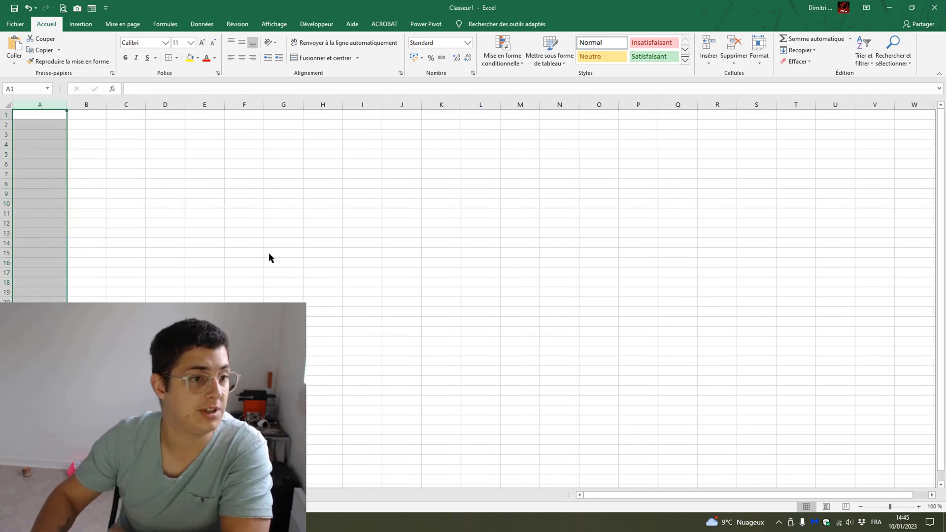
Step: Enter the headers Date, Nombre, QTE, Mode règlement and TOTAL in cells A1 to E1
click(58, 114)
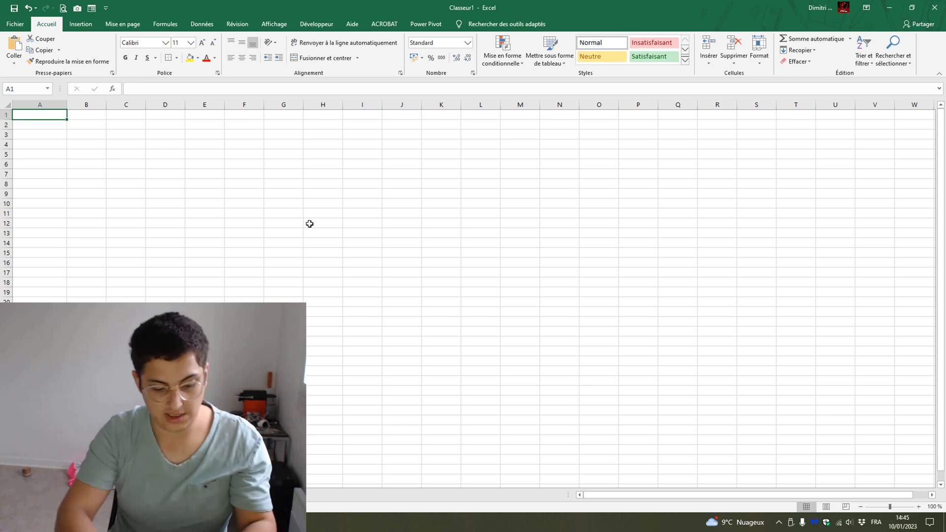
text(Date)
key(Tab)
text(No)
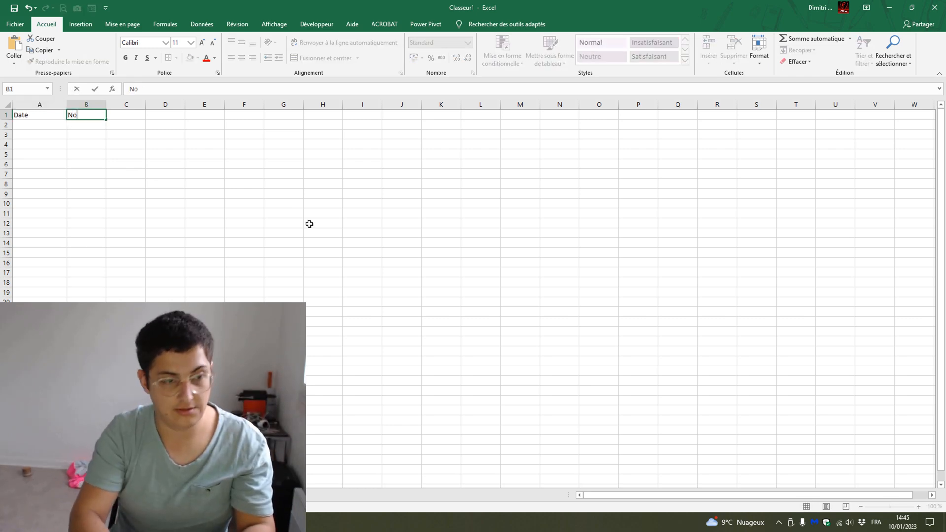
key(Tab)
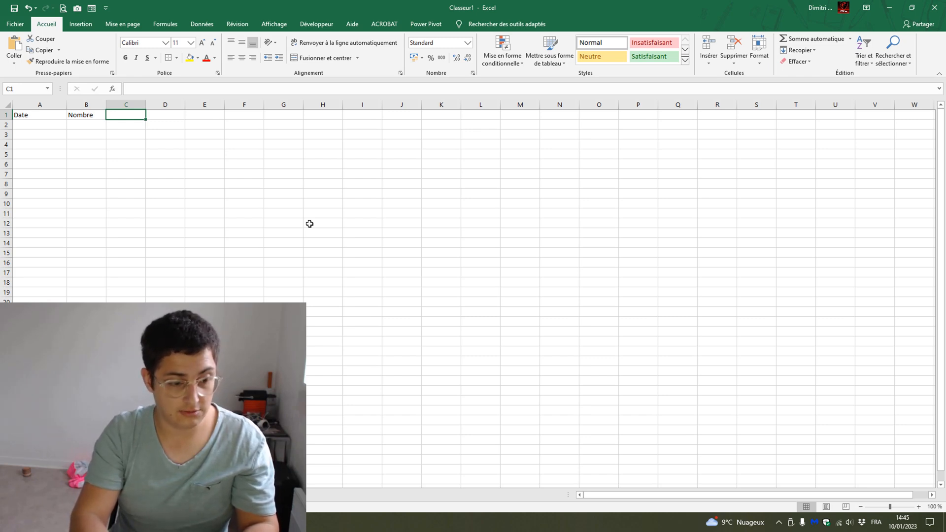
text(QTE)
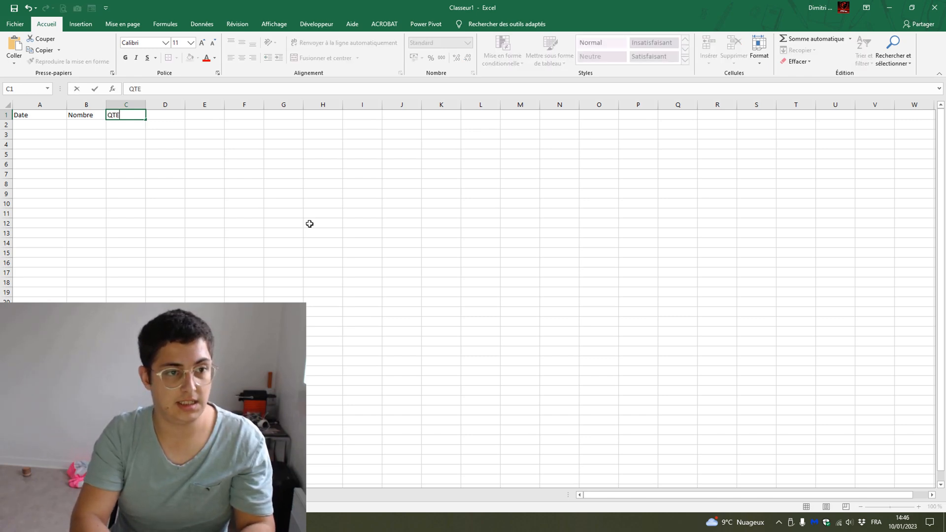
key(Tab)
text(M)
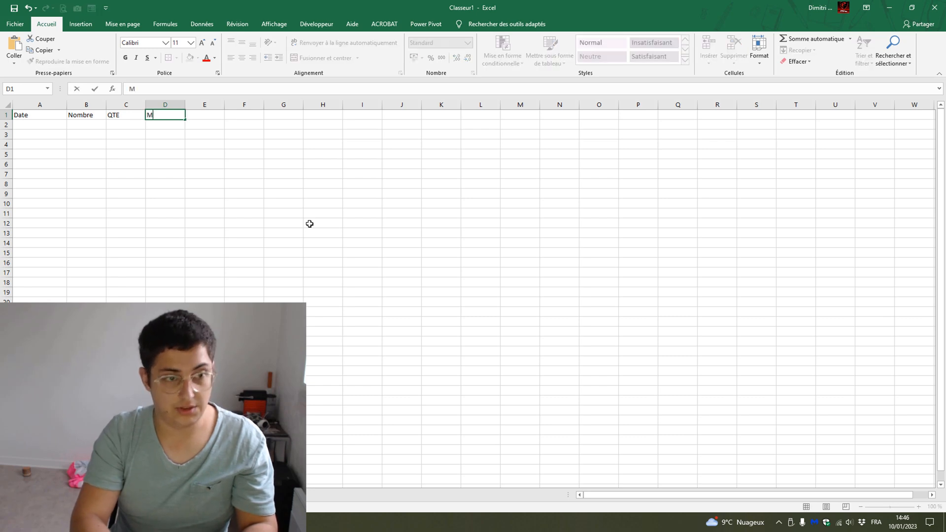
text(ode règleme)
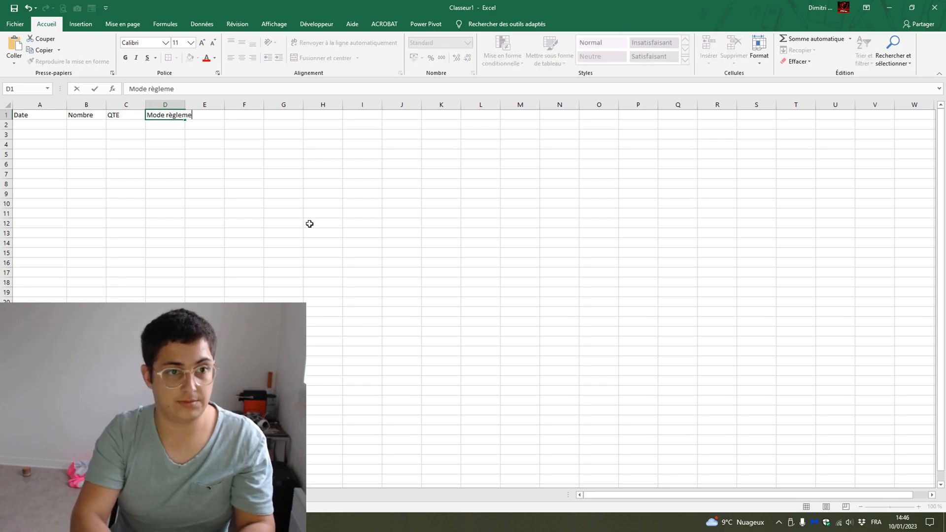
text(nt)
key(Tab)
text(TOTAL)
key(Return)
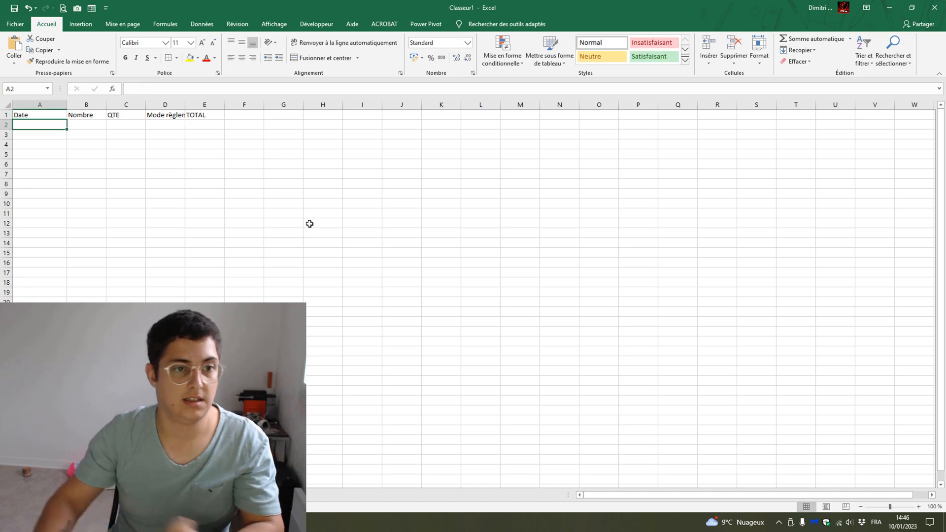
Step: Set the width of the Mode règlement column to 20 and widen the TOTAL column
right_click(172, 101)
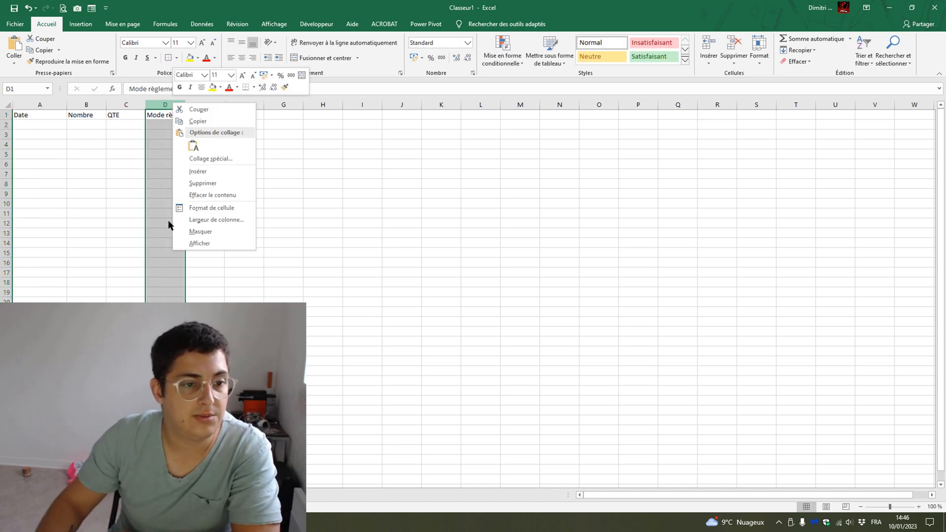
click(197, 219)
text(20)
click(199, 223)
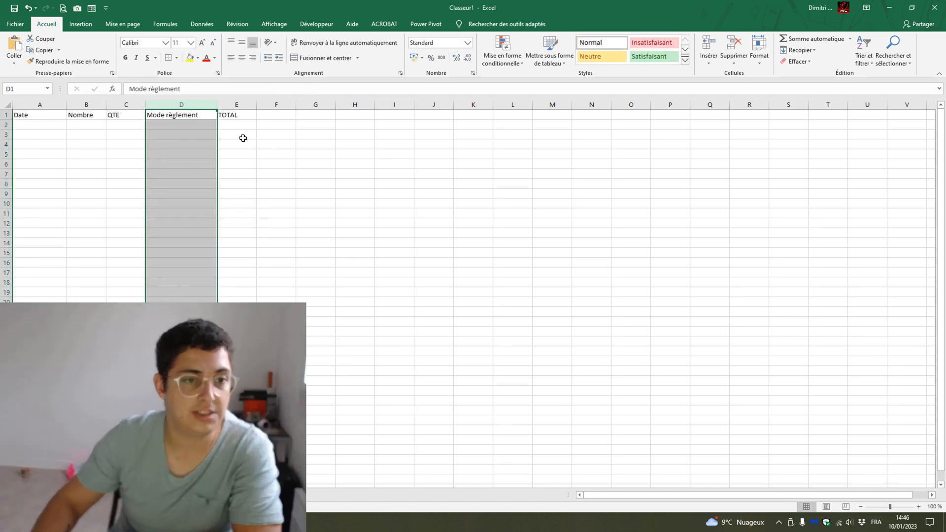
drag(256, 109, 295, 123)
click(259, 166)
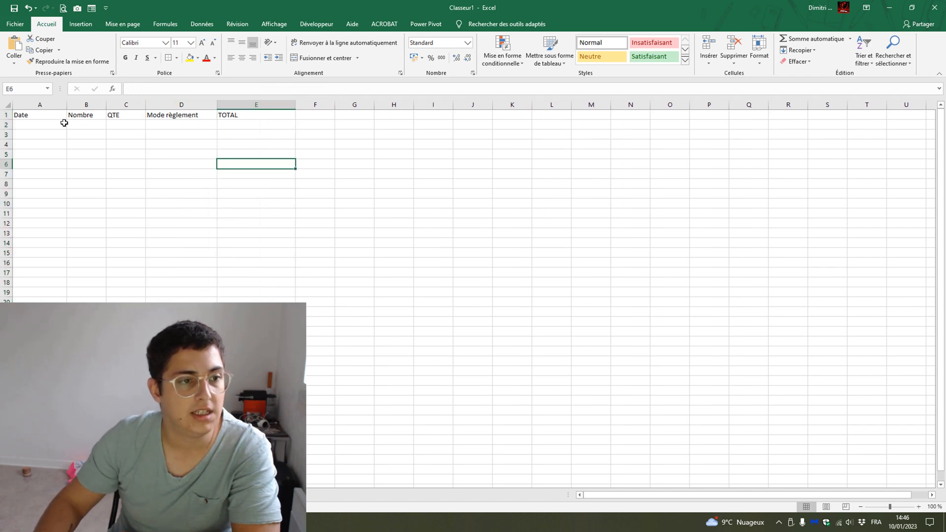
Step: Centre the headers and format A1:E2 as a table with headers, using a gold medium style
drag(53, 116, 238, 121)
click(241, 58)
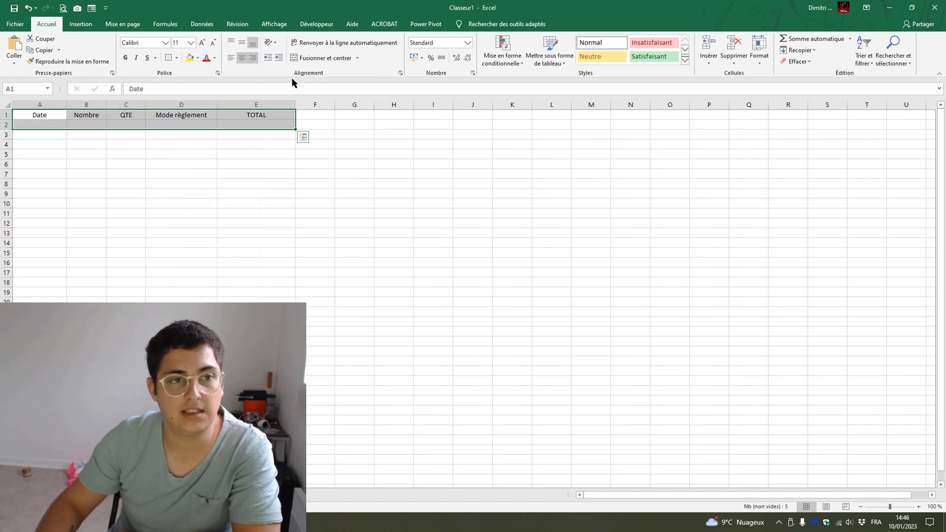
click(549, 54)
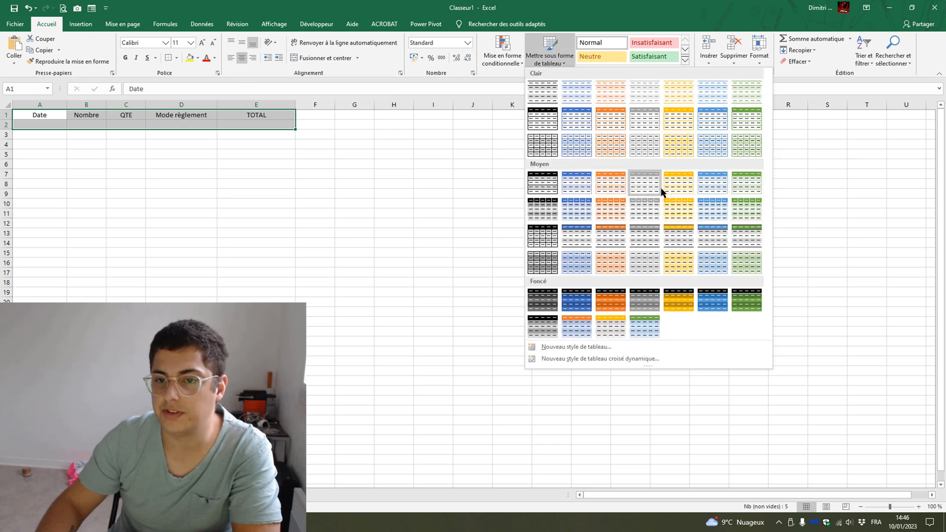
click(661, 186)
click(511, 116)
click(556, 135)
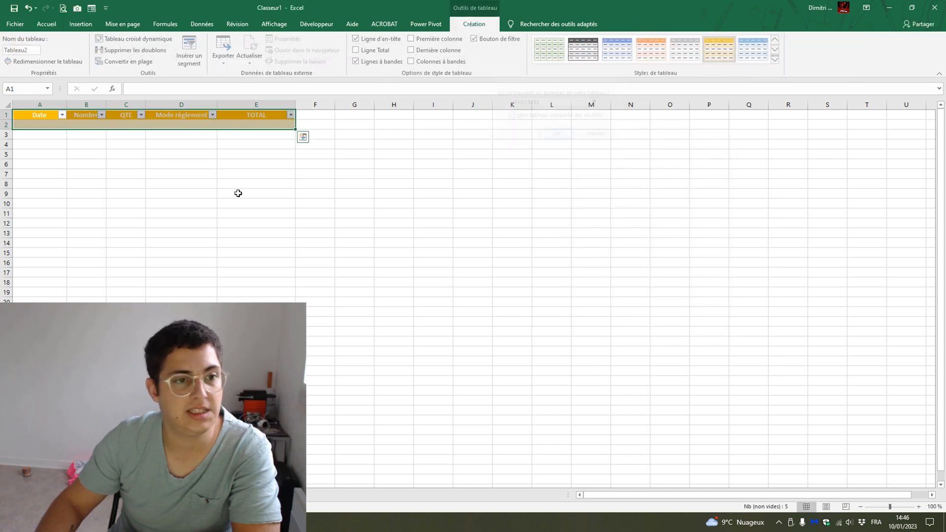
click(40, 124)
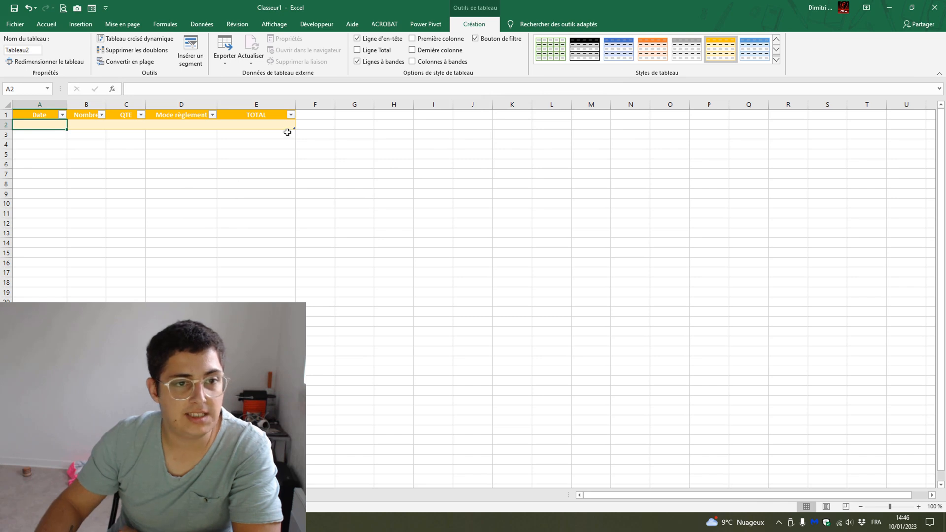
drag(256, 125, 48, 124)
click(187, 142)
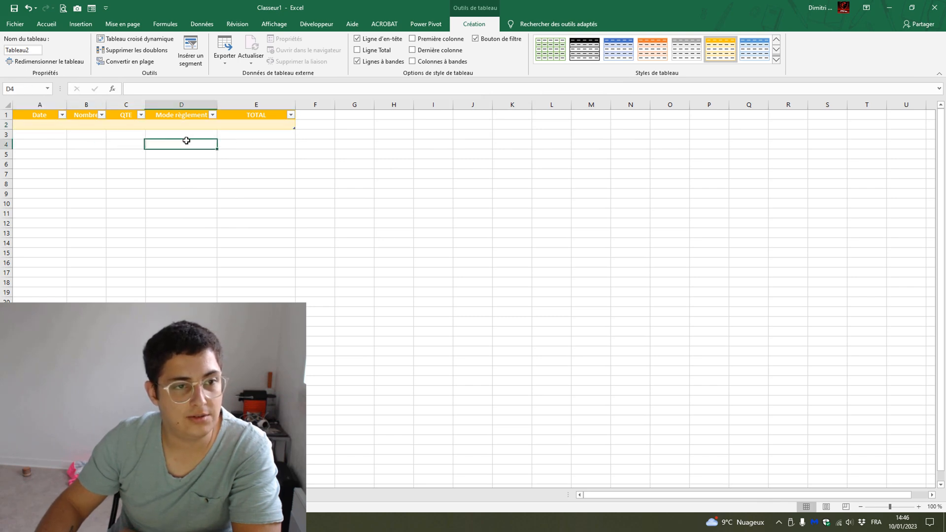
click(46, 124)
click(212, 25)
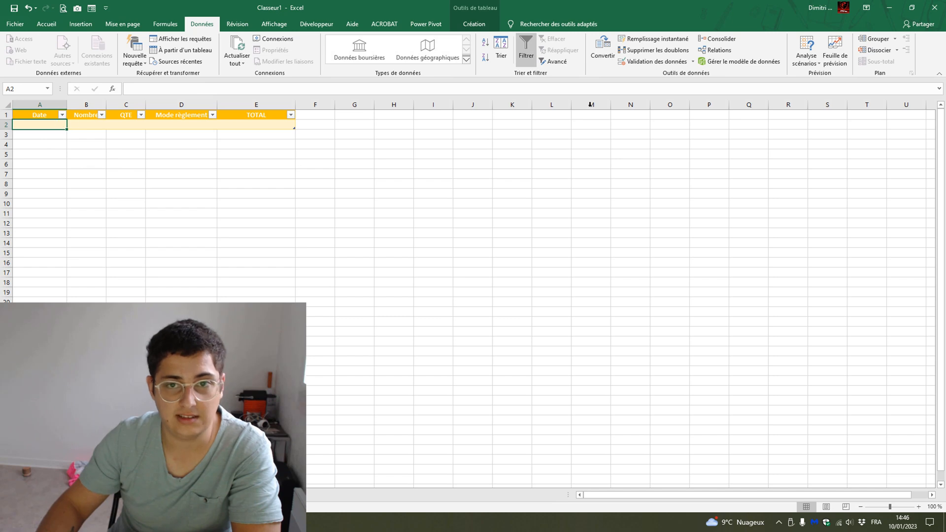
click(649, 61)
click(497, 87)
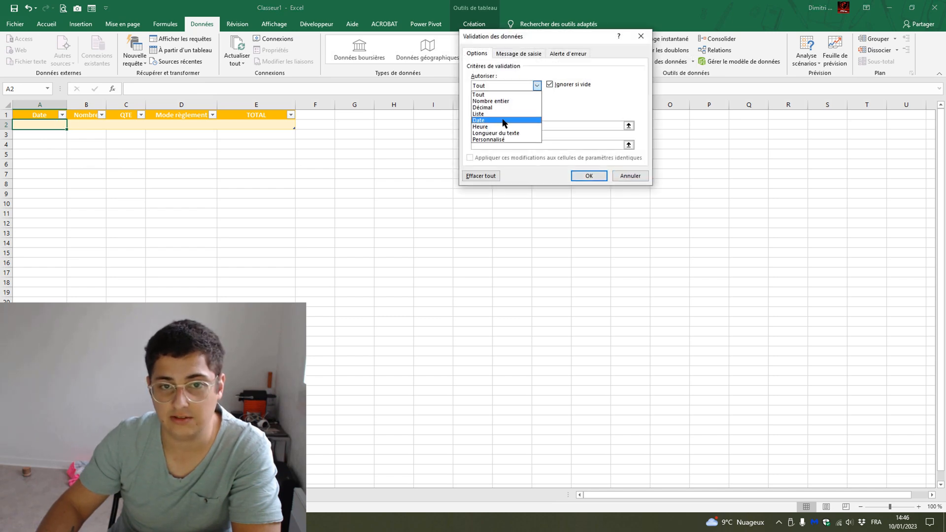
click(496, 123)
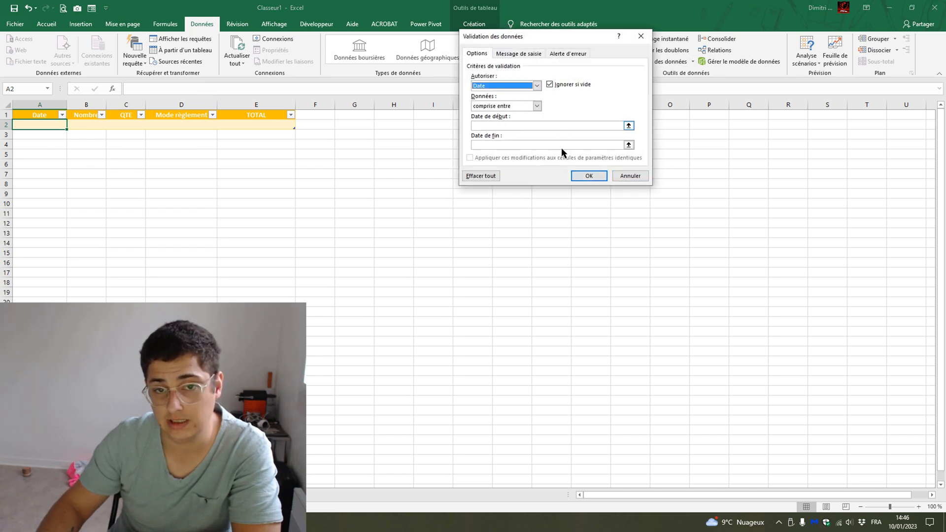
click(549, 146)
click(631, 177)
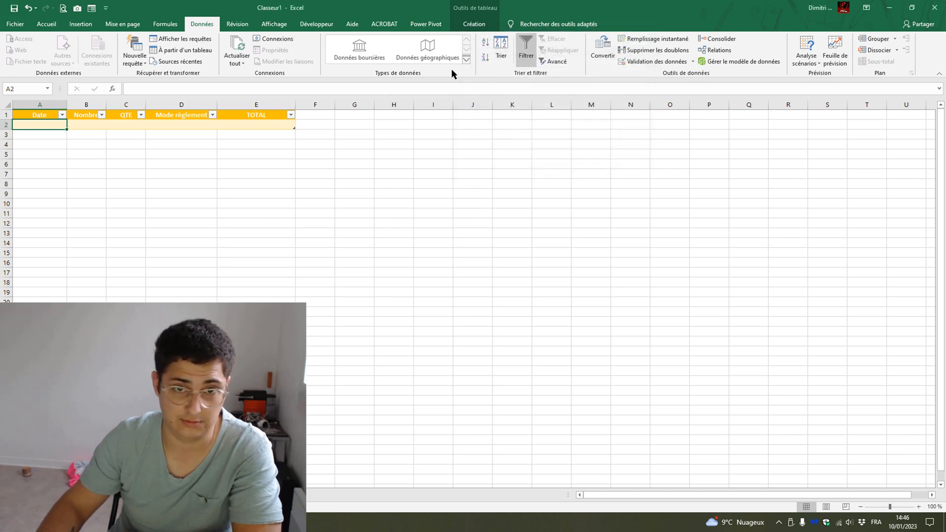
scroll(281, 20, up, 2)
scroll(281, 21, up, 2)
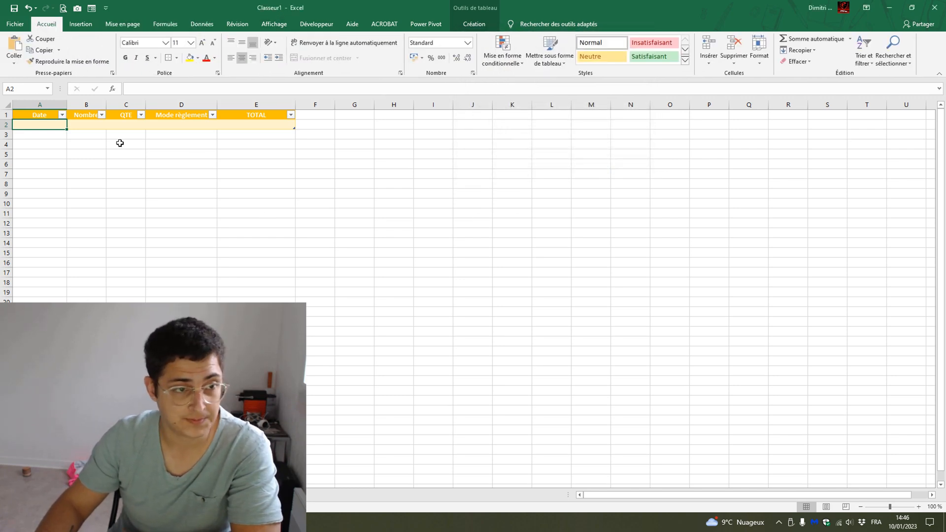
Step: Enter a formula in the first TOTAL cell, E2, that multiplies QTE by Nombre
click(96, 124)
click(253, 125)
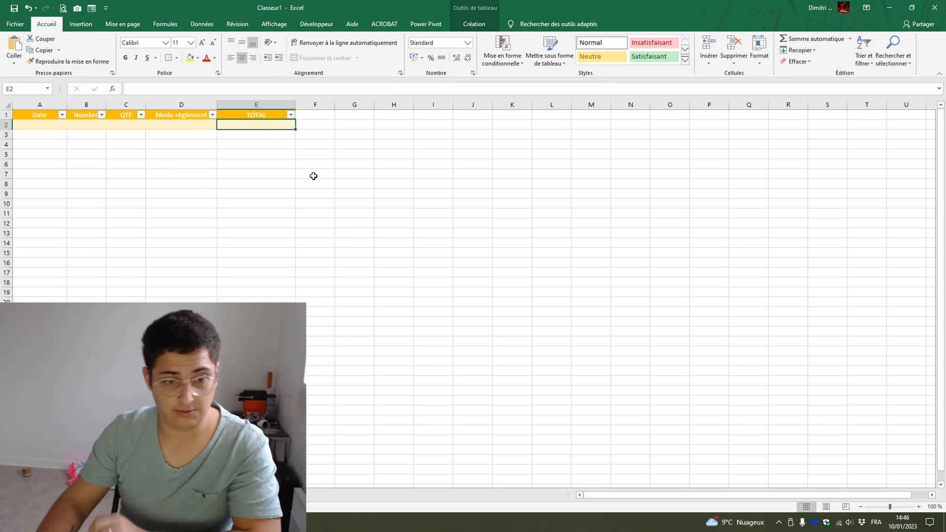
text(=)
click(131, 124)
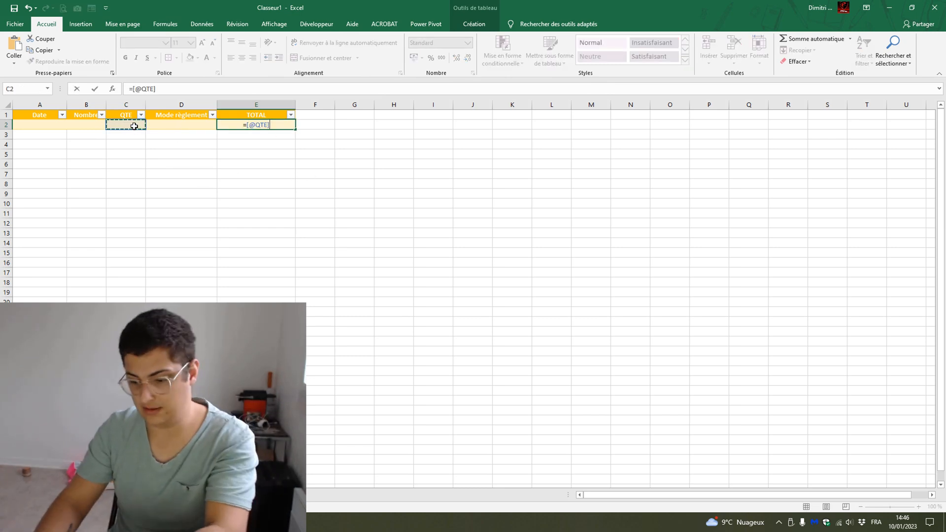
text(*)
click(88, 125)
key(Return)
Step: Format the TOTAL cell E2 with the Monétaire number category
click(254, 124)
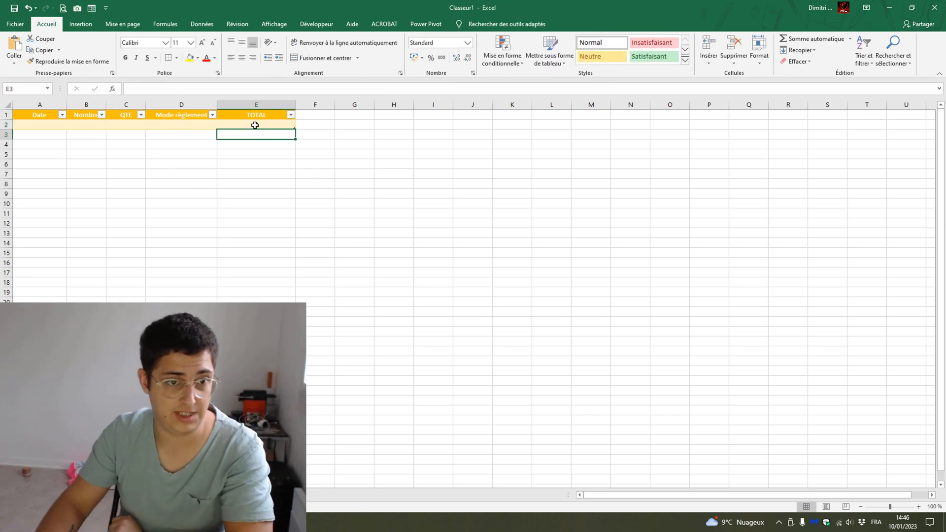
right_click(254, 125)
click(413, 341)
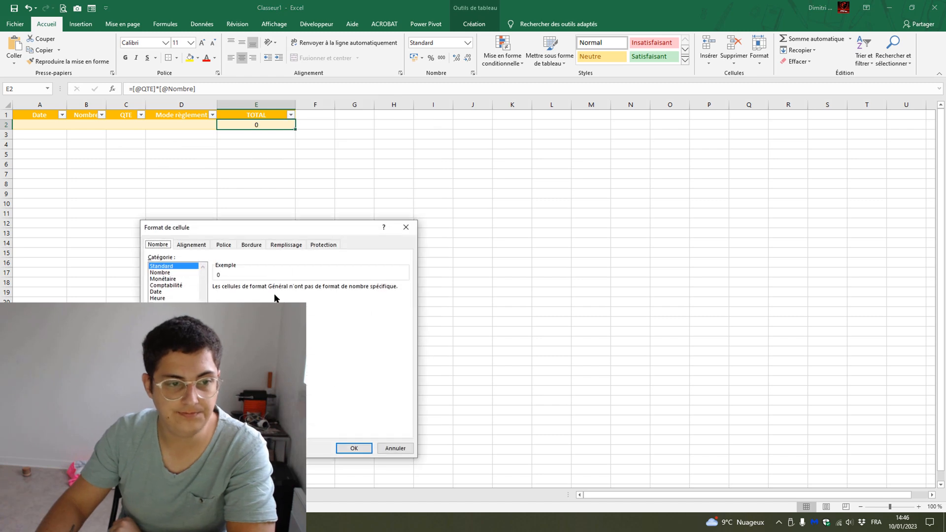
click(176, 279)
click(353, 448)
click(254, 262)
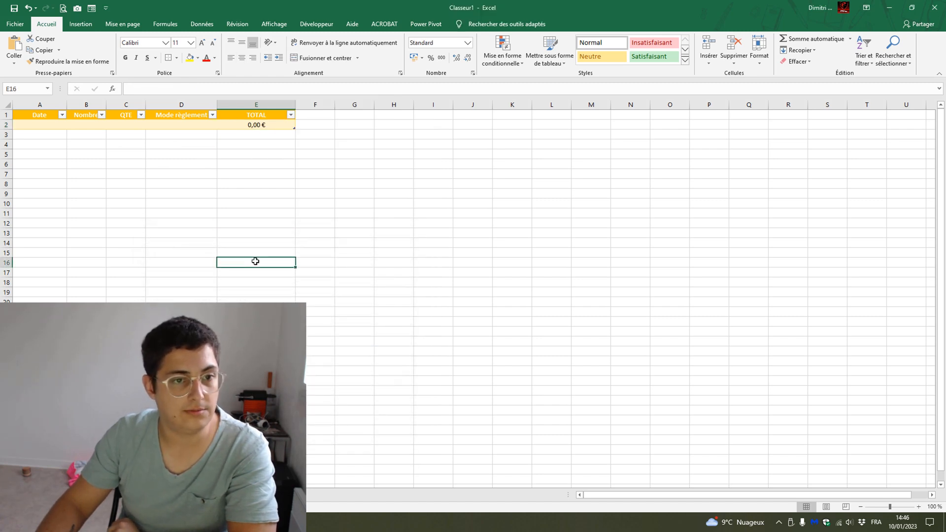
Step: Start a data validation rule on the Mode règlement cell D2 that allows a Liste
click(179, 124)
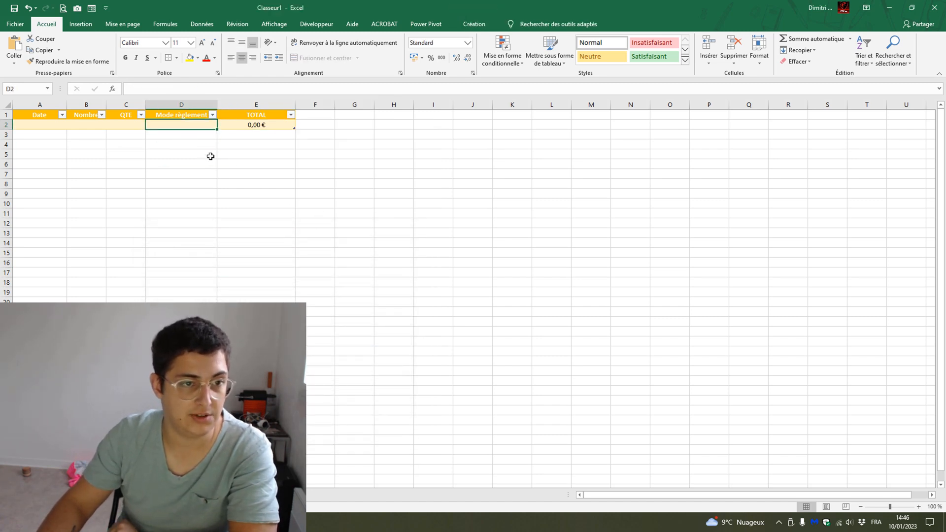
click(202, 23)
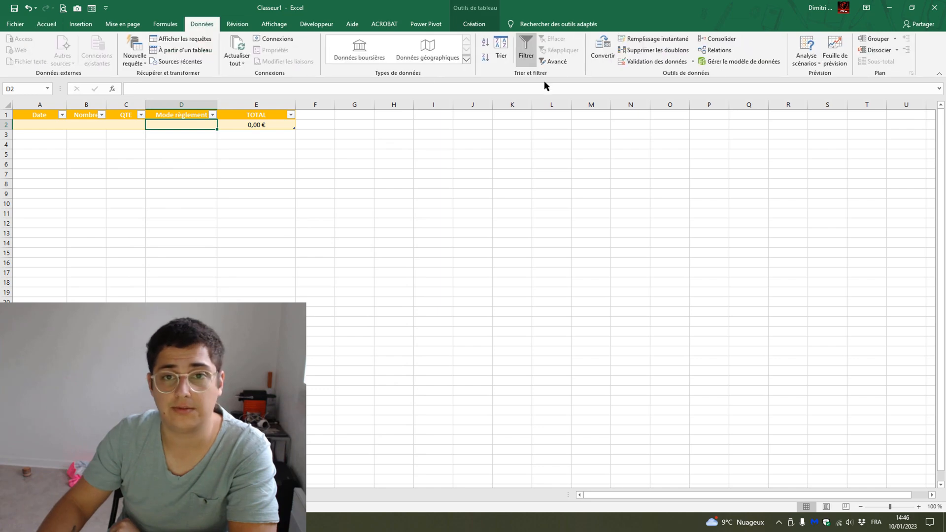
click(621, 62)
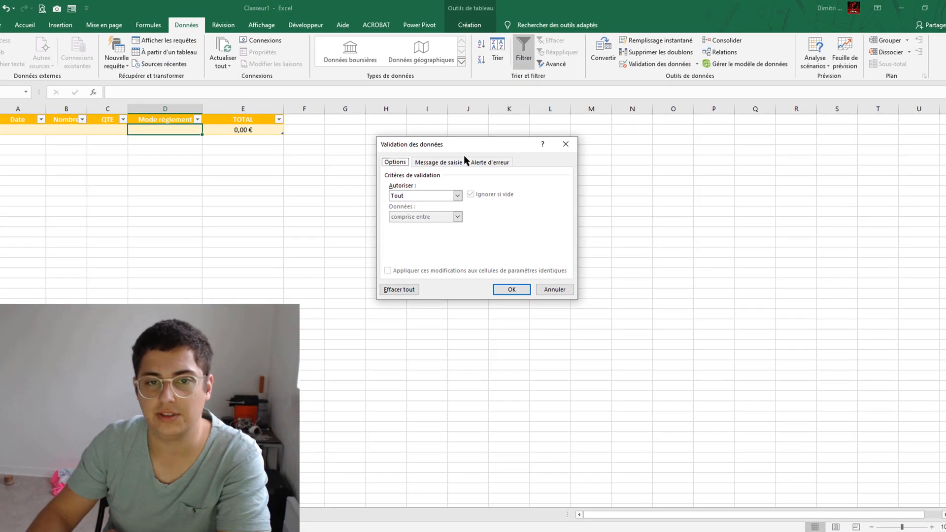
click(457, 196)
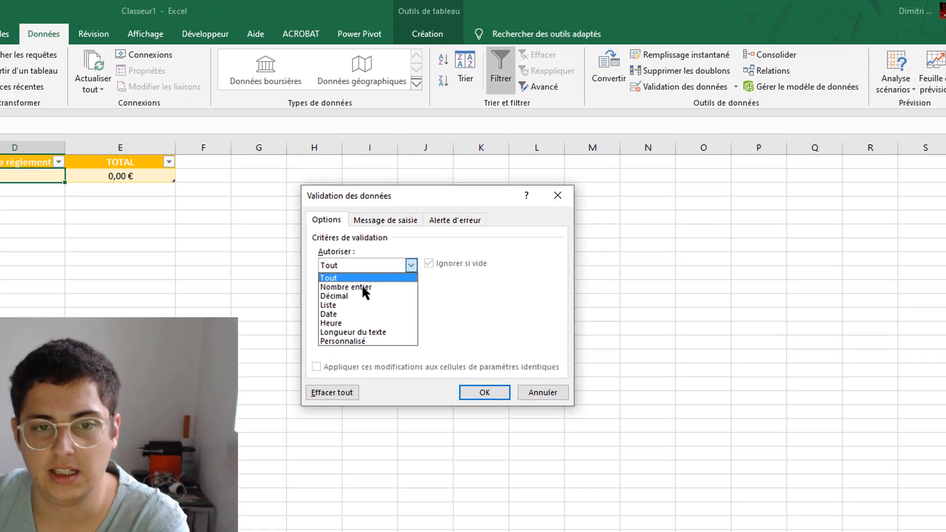
click(414, 225)
Step: Set the list source to Espèces;CB;Chèques;Virement and apply the validation rule
click(441, 236)
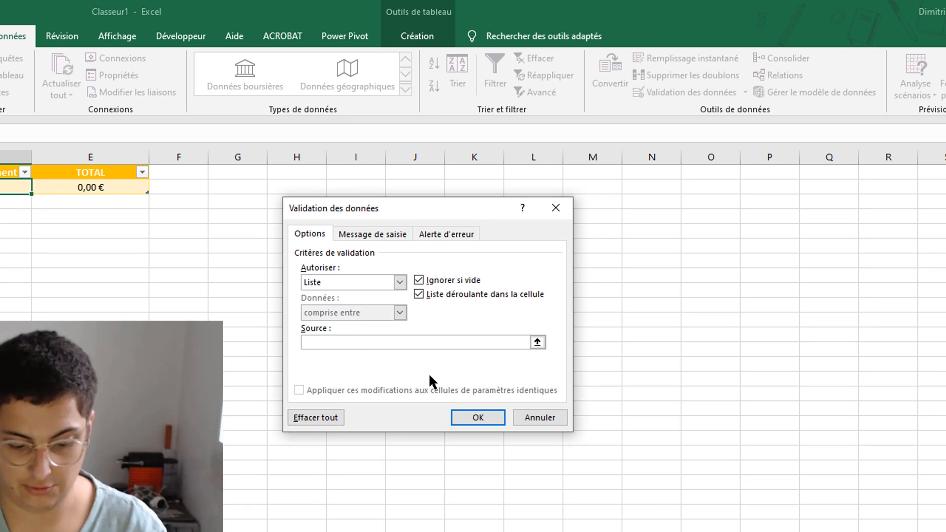
text(Espèces;)
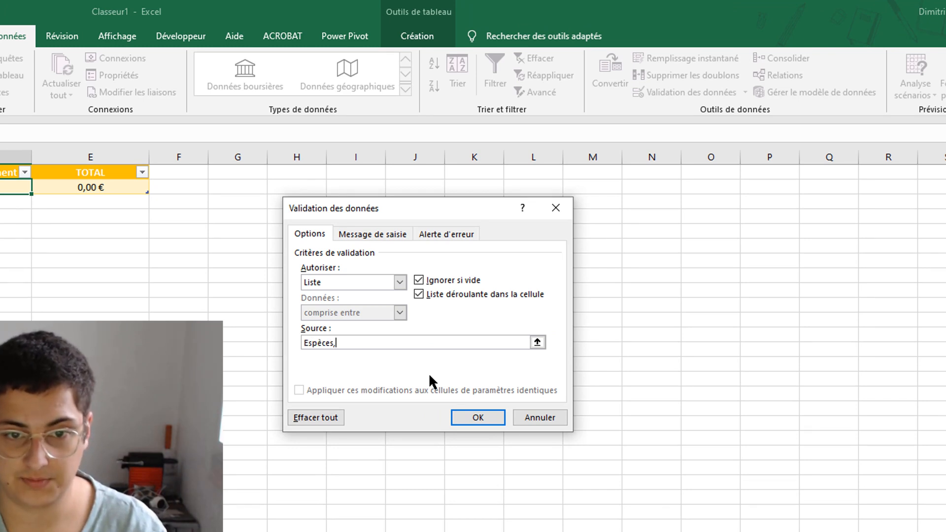
text(CB)
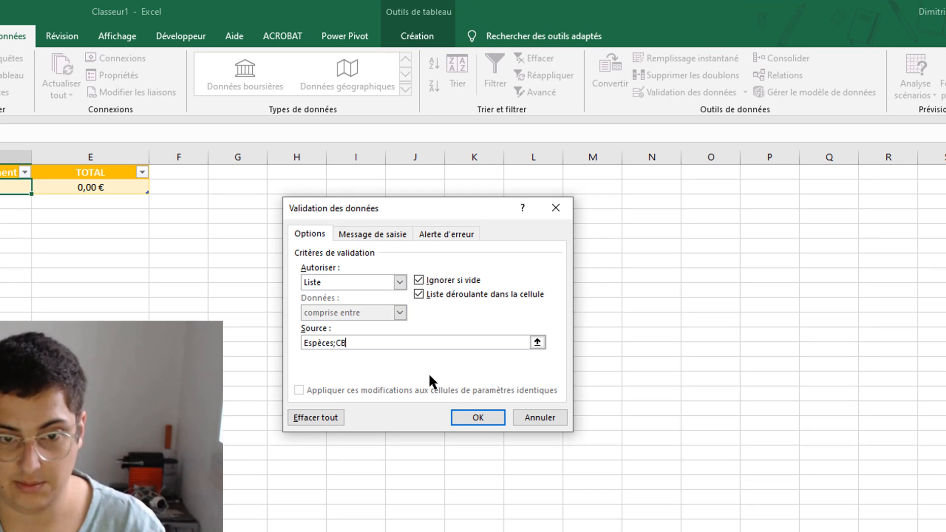
text(;Chèques;Virmene)
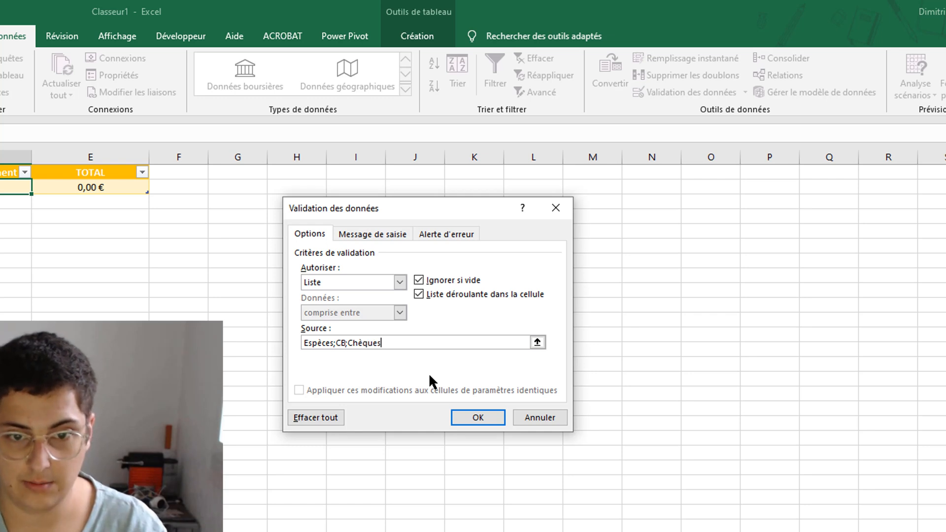
key(BackSpace)
key(BackSpace)
key(BackSpace)
key(BackSpace)
key(BackSpace)
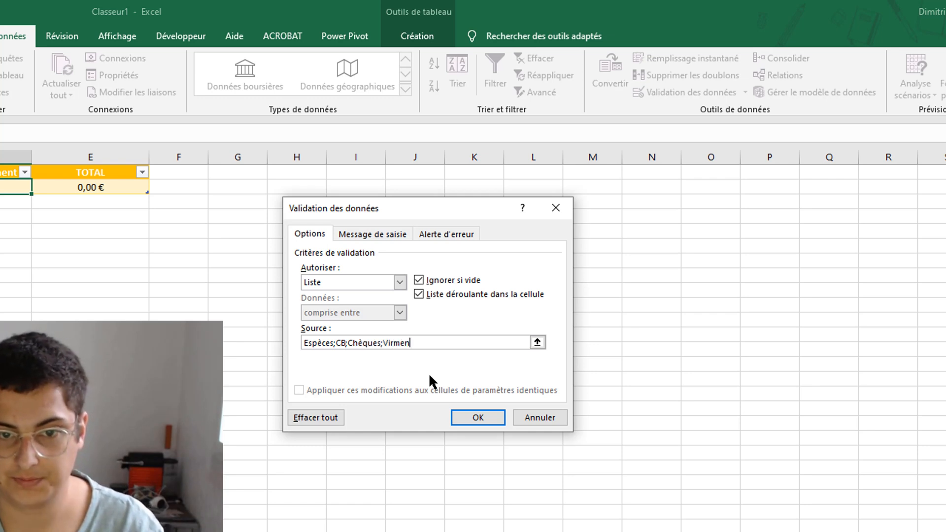
text(rement)
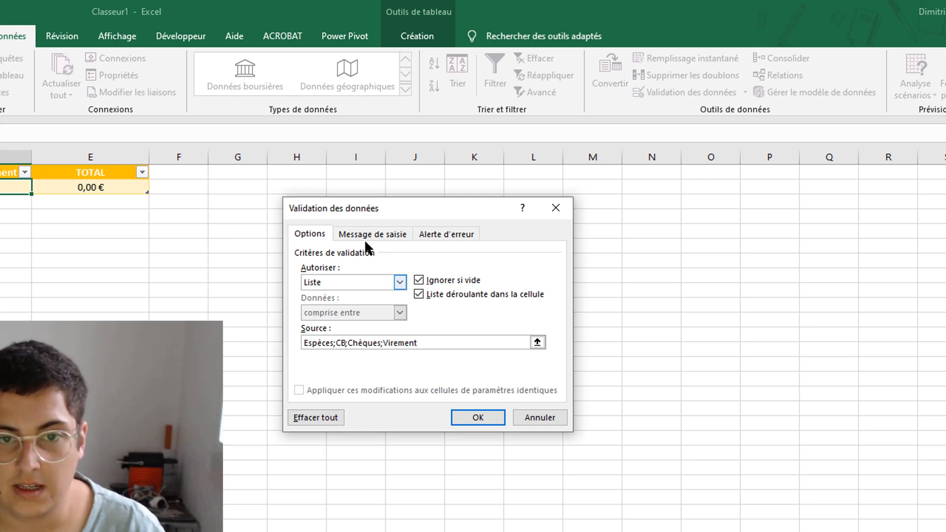
click(443, 235)
click(452, 303)
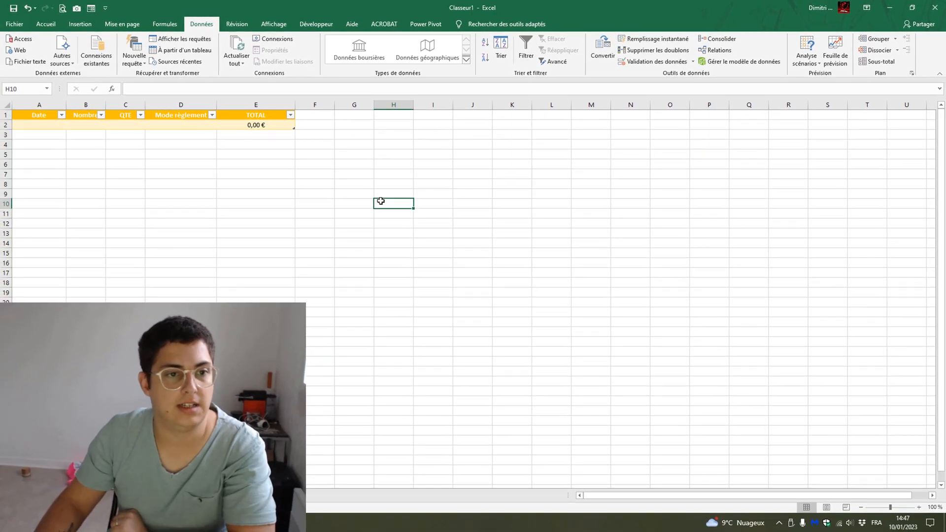
Step: Check the payment choices offered by the dropdown in the Mode règlement cell D2
scroll(157, 42, up, 3)
scroll(156, 41, up, 1)
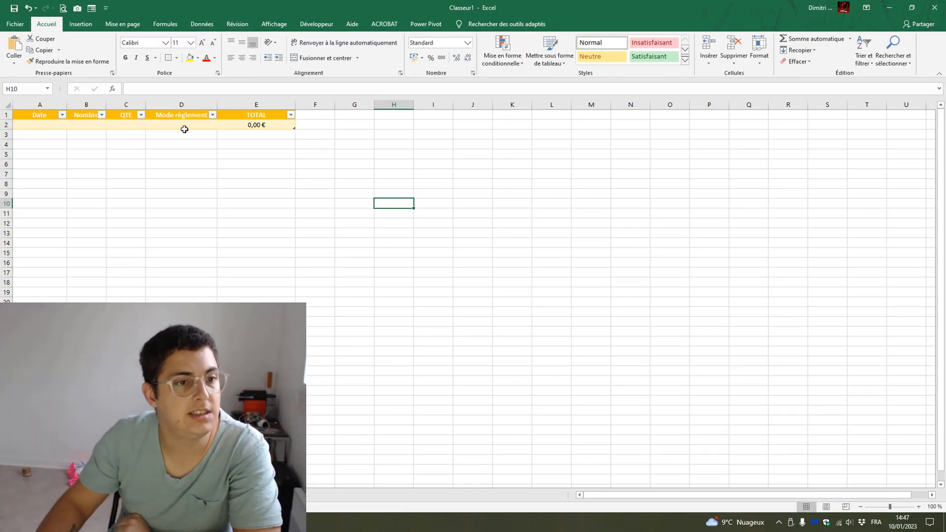
click(184, 125)
click(220, 125)
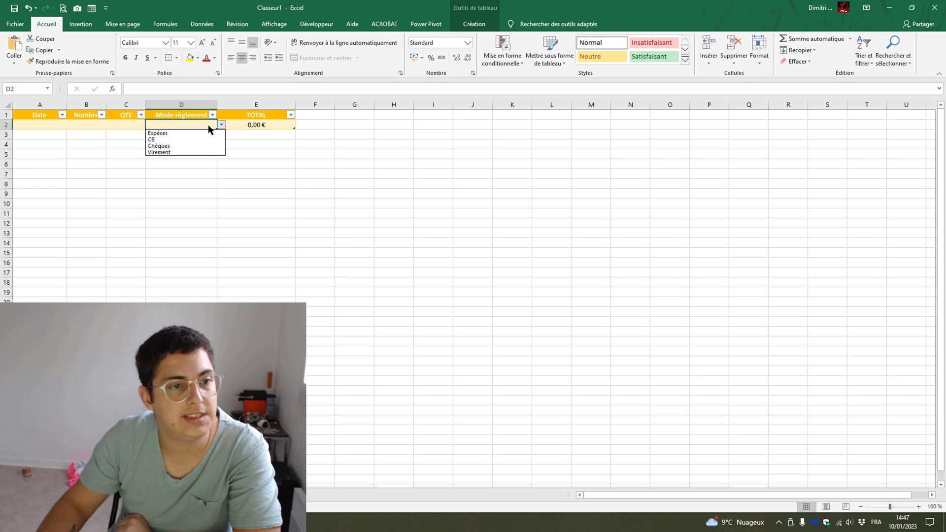
click(321, 187)
Step: Extend the table downward past row 20 and check the Mode règlement cells for the payment dropdown
drag(295, 128, 295, 341)
click(190, 144)
click(203, 163)
click(199, 214)
click(198, 253)
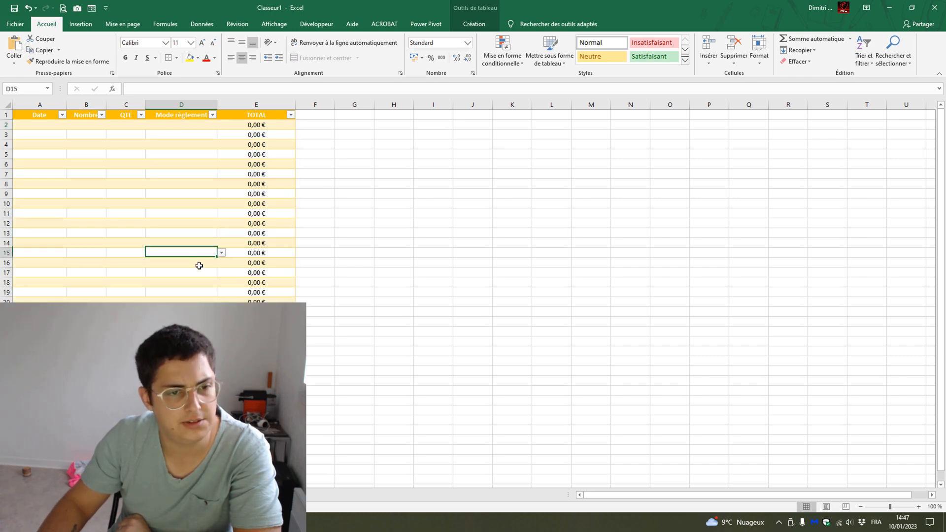
click(202, 301)
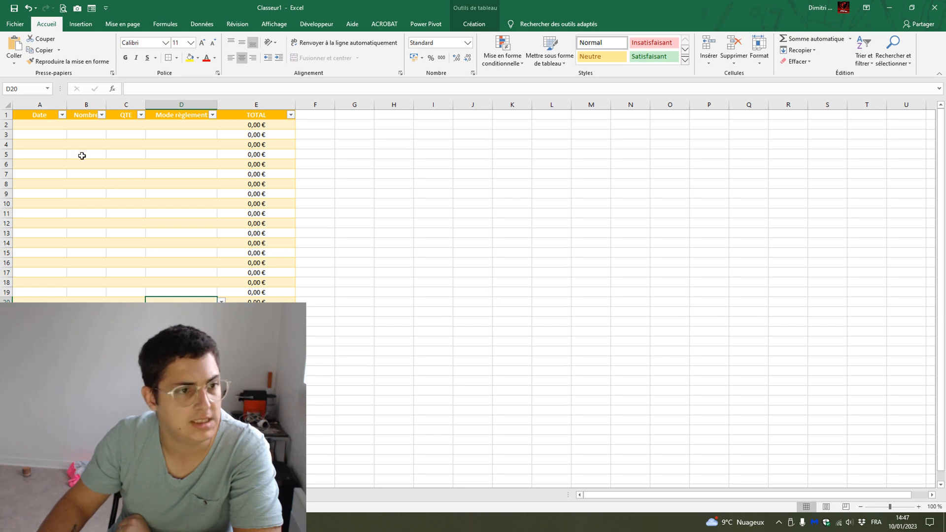
Step: Enter the date 01/01/2023 in the first Date cell, A2
click(48, 126)
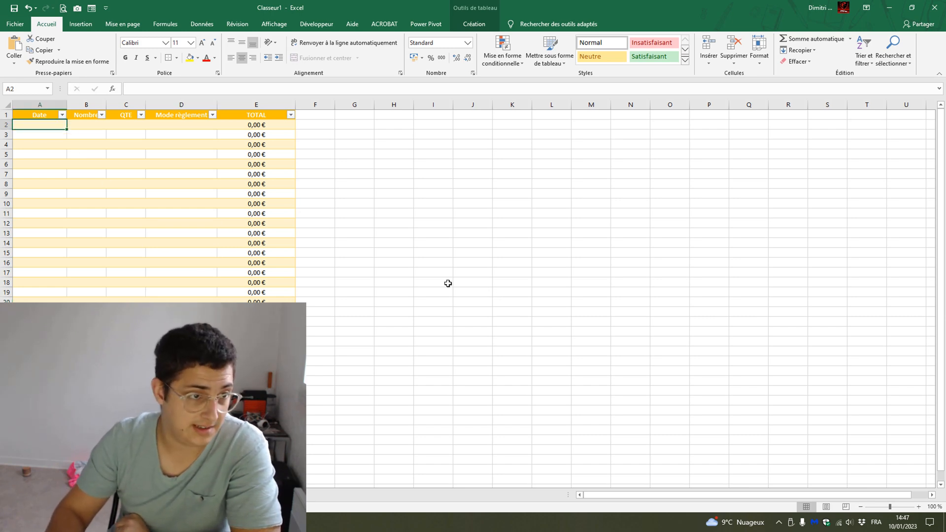
text(01/01/2023)
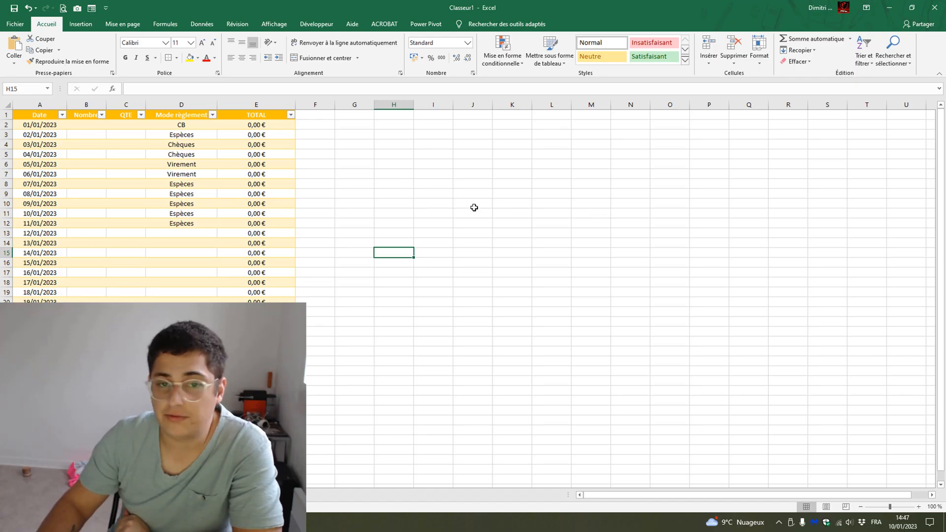
Step: Merge and centre I5:J5 and K5:L5 as two cells beside the table and give them outer borders
drag(441, 156, 548, 155)
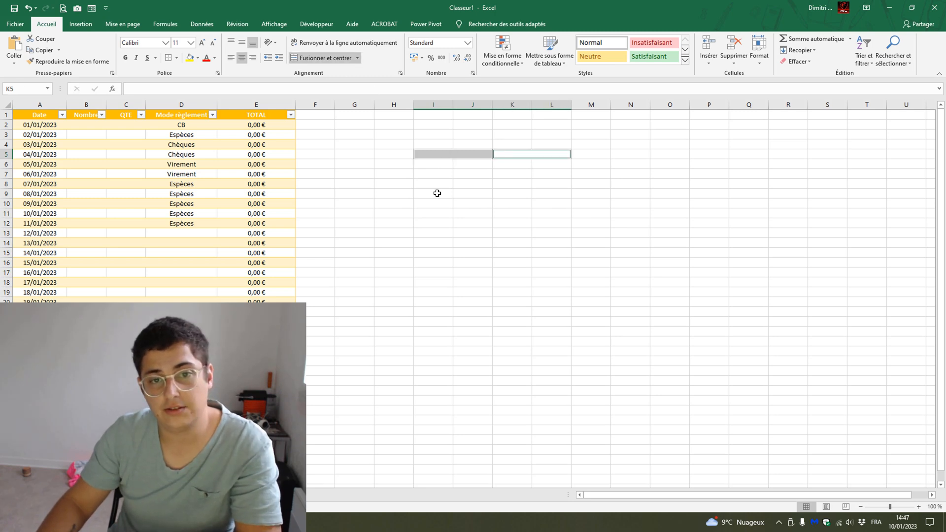
click(324, 57)
click(168, 60)
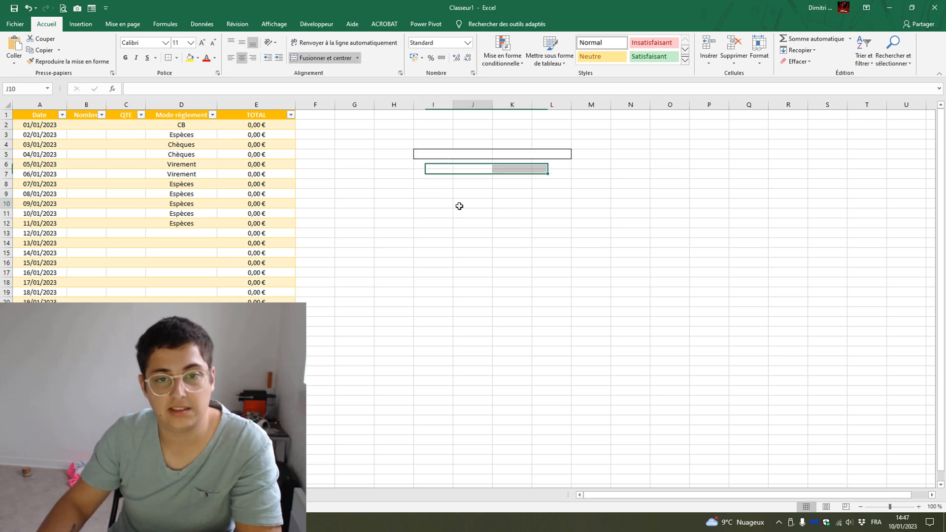
click(458, 203)
Step: Set the data validation of merged cell I5 to allow a Liste
click(452, 152)
click(202, 24)
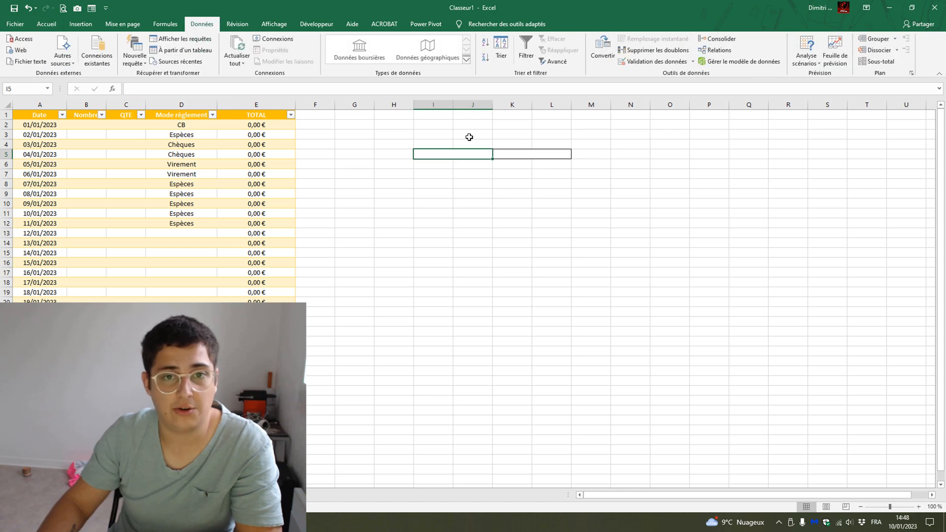
click(640, 62)
click(403, 156)
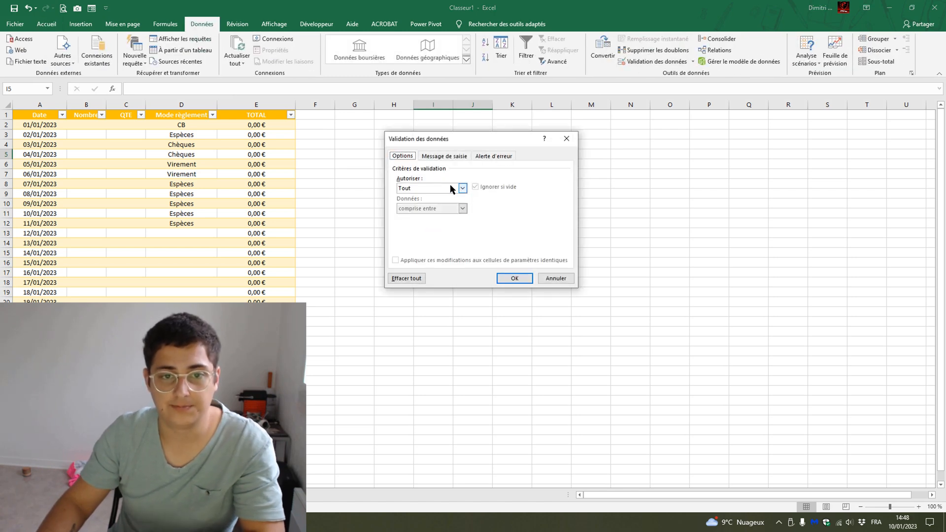
click(450, 187)
click(414, 216)
drag(498, 141, 610, 140)
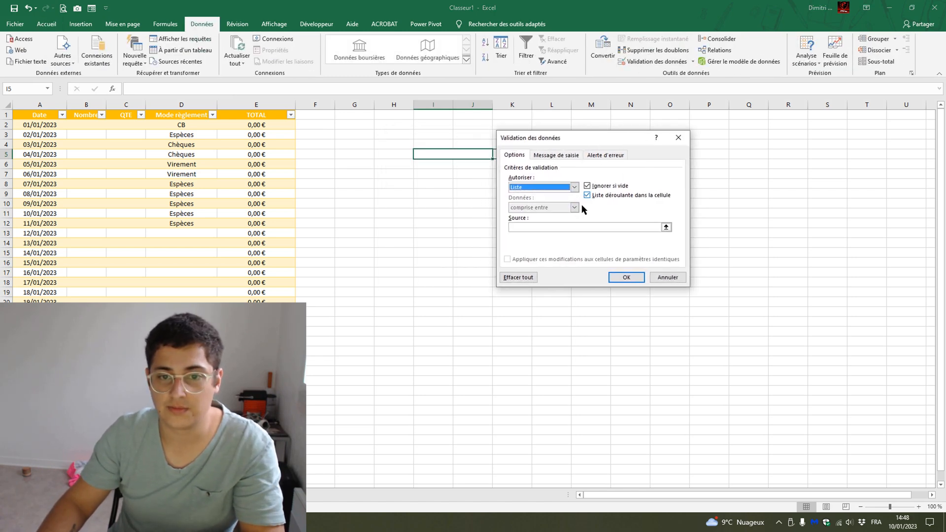
Step: Set the list source for I5 to Espèces;CB;Chèques;Virement, apply the validation and check the dropdown's choices
click(580, 226)
text(Espèces;)
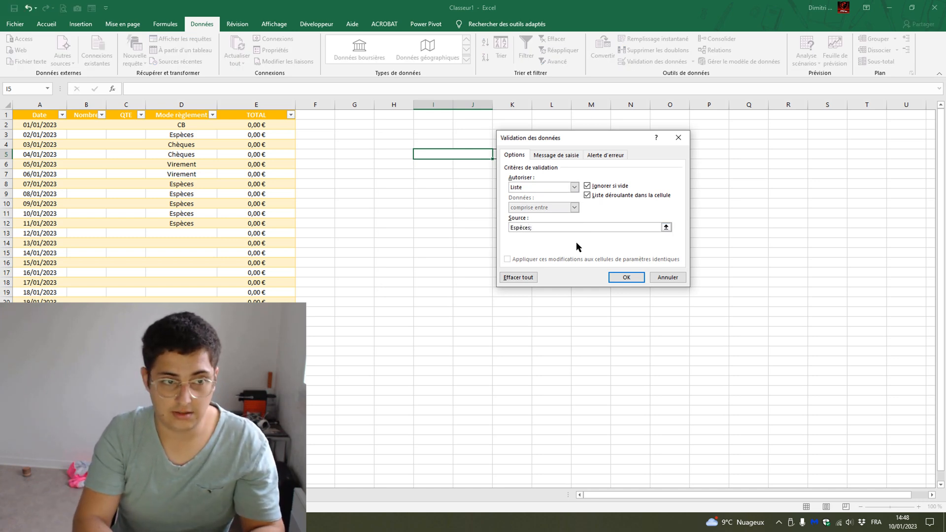
text(C)
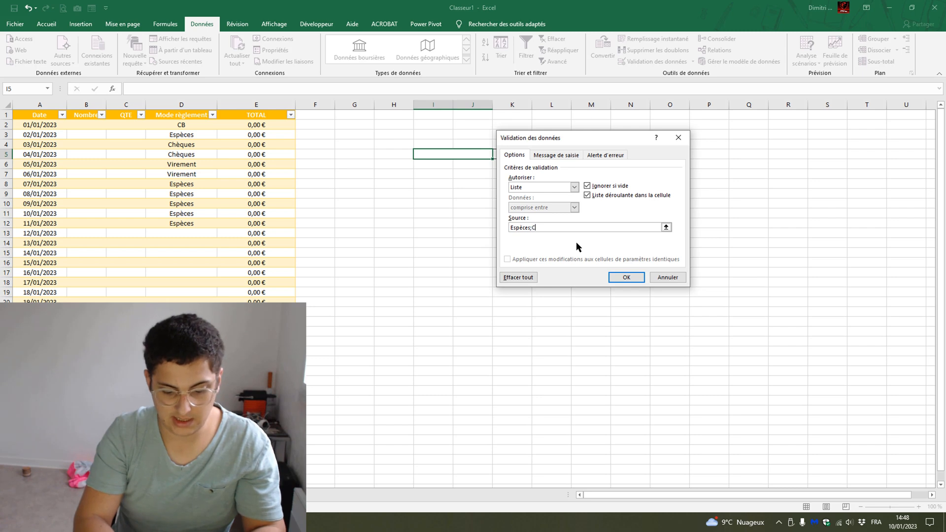
text(B;Chèque)
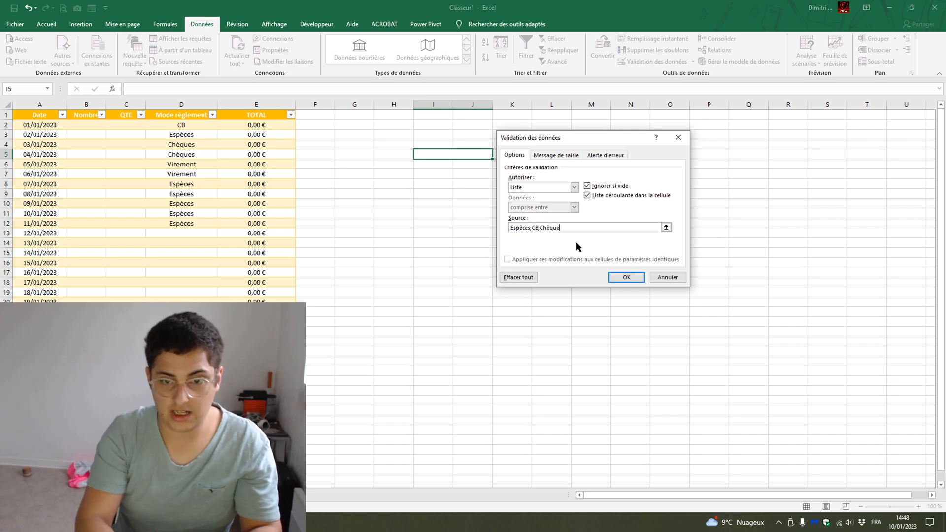
text(s,)
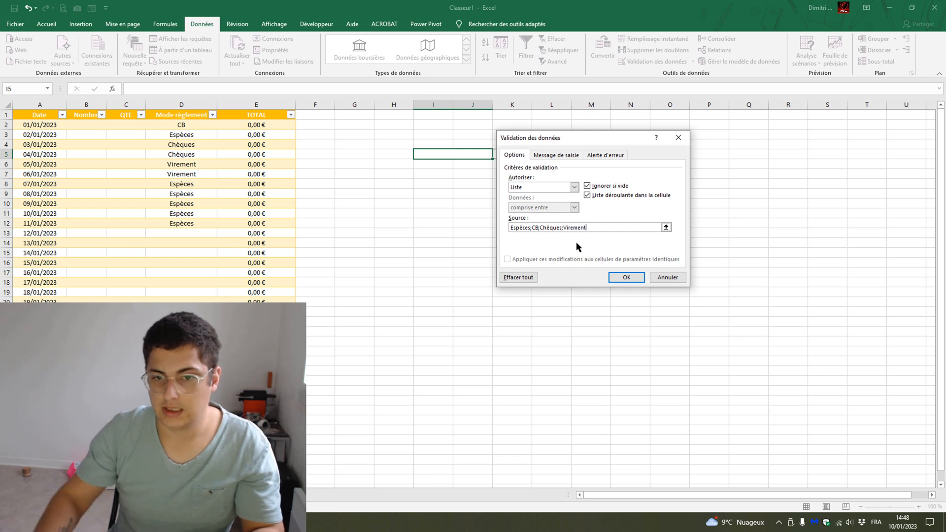
click(619, 155)
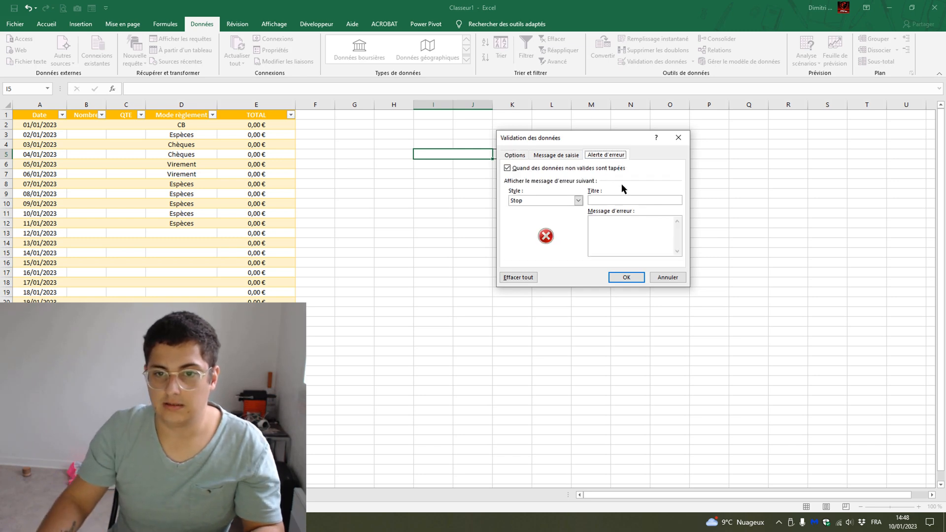
click(626, 277)
click(495, 155)
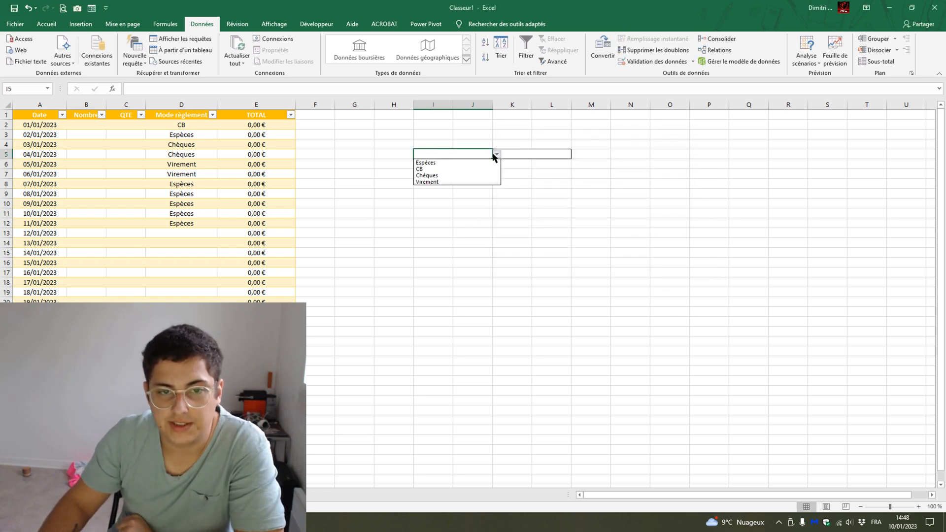
key(Escape)
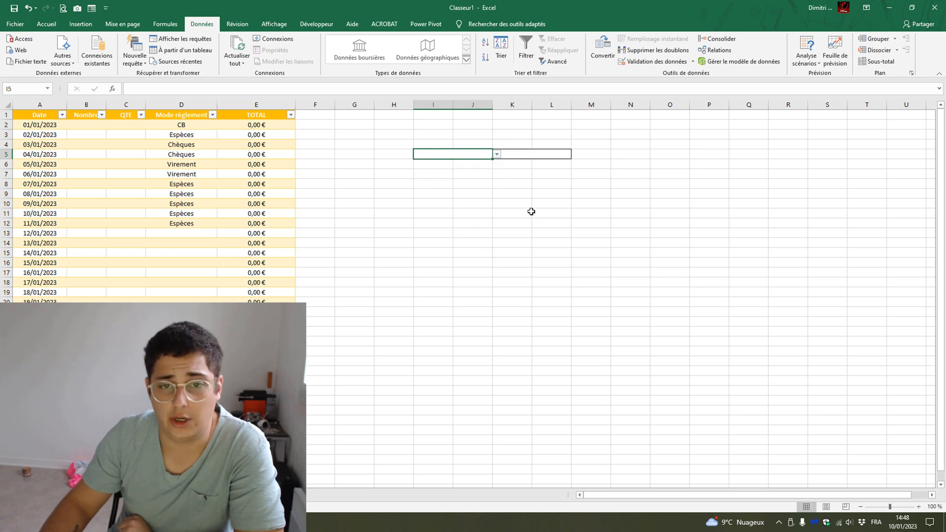
Step: Format merged cell K5 as Monétaire with 2 decimals and the € symbol
key(Right)
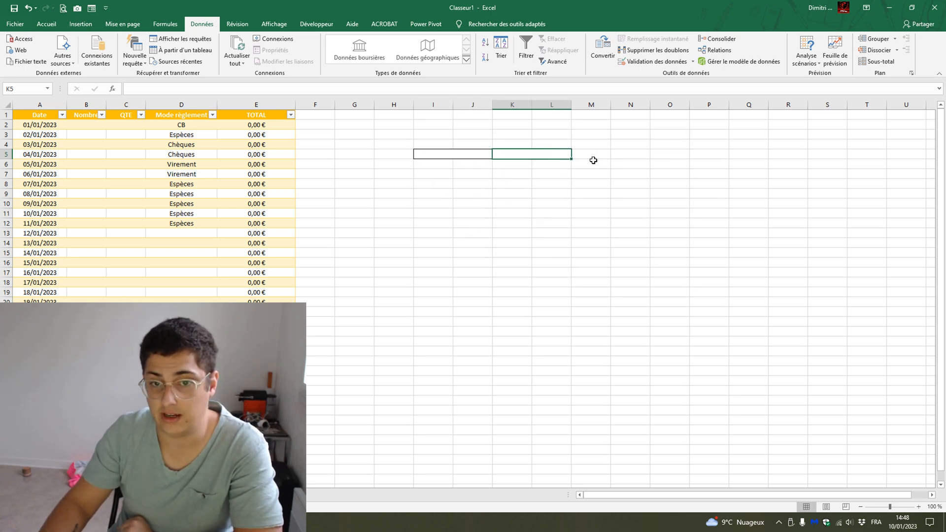
right_click(529, 155)
click(555, 335)
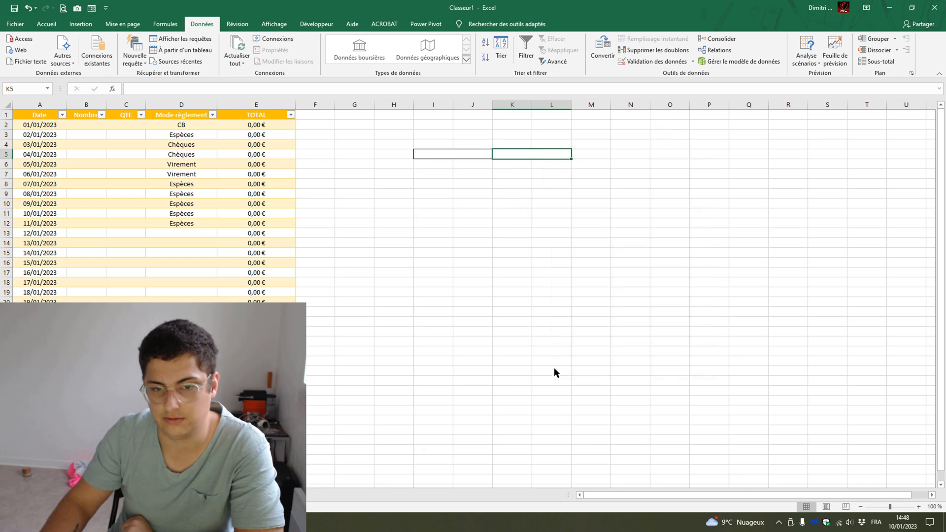
click(460, 268)
click(513, 322)
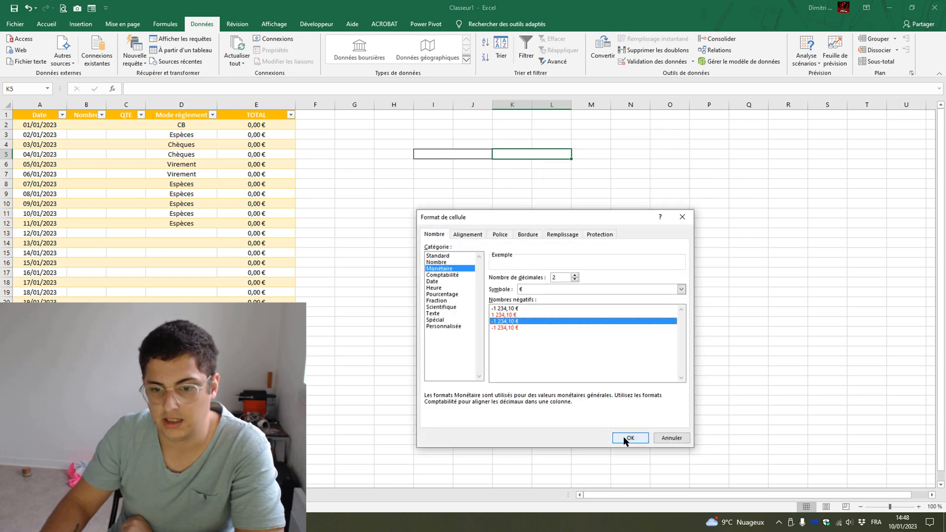
click(628, 437)
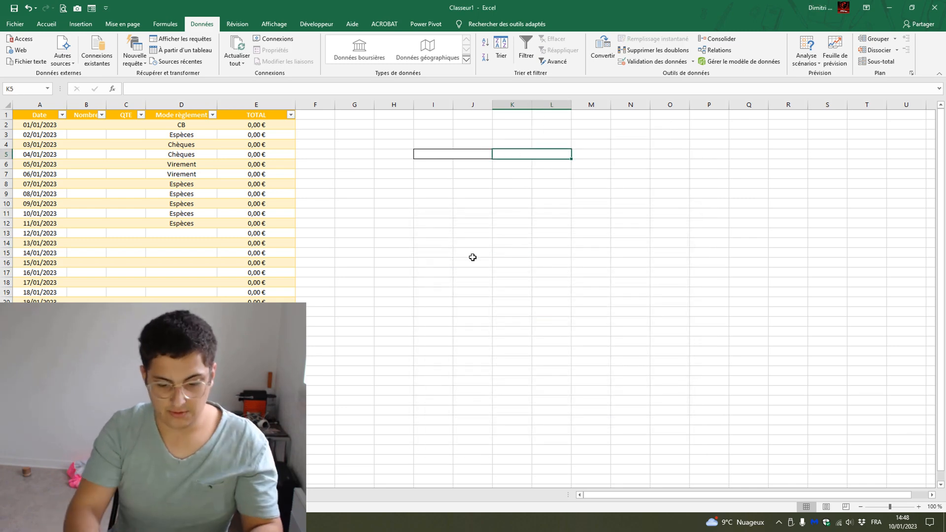
Step: Begin a SOMME.SI.ENS formula in K5 with the table's TOTAL column as the sum range
click(456, 92)
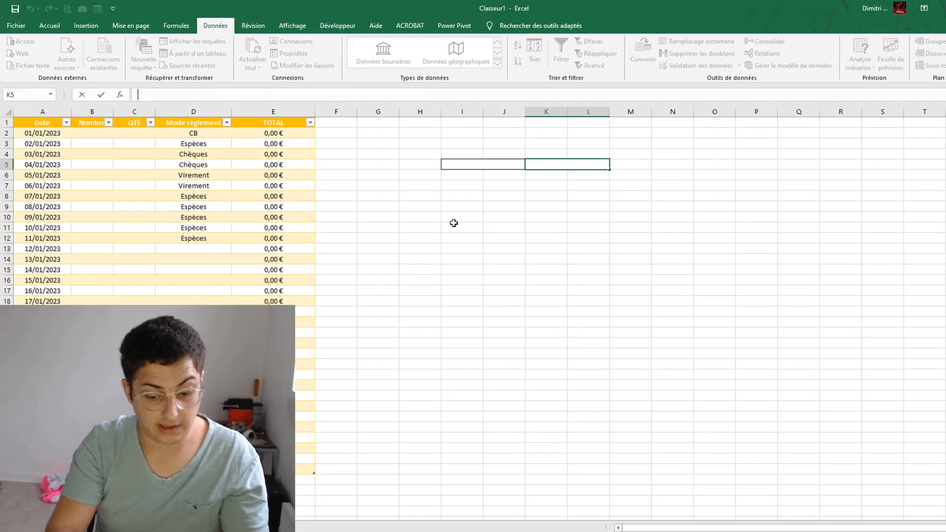
text(=)
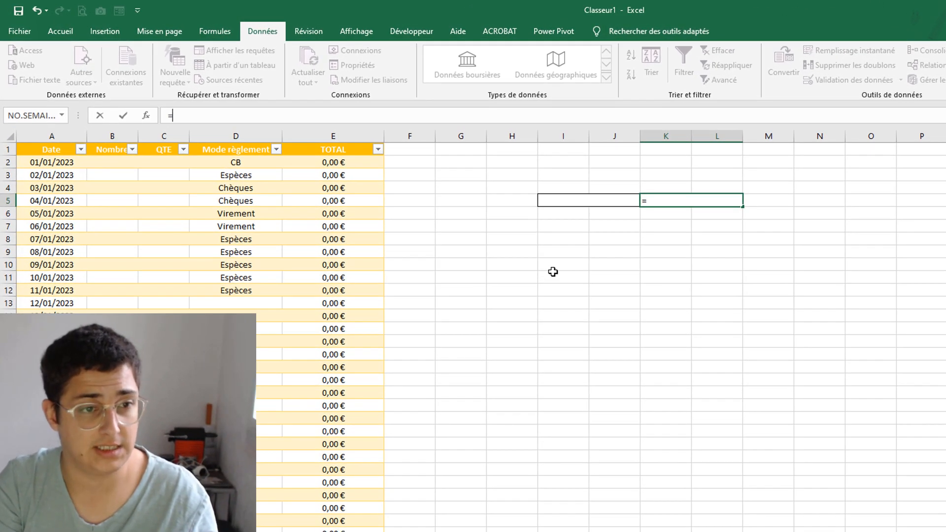
text(somme)
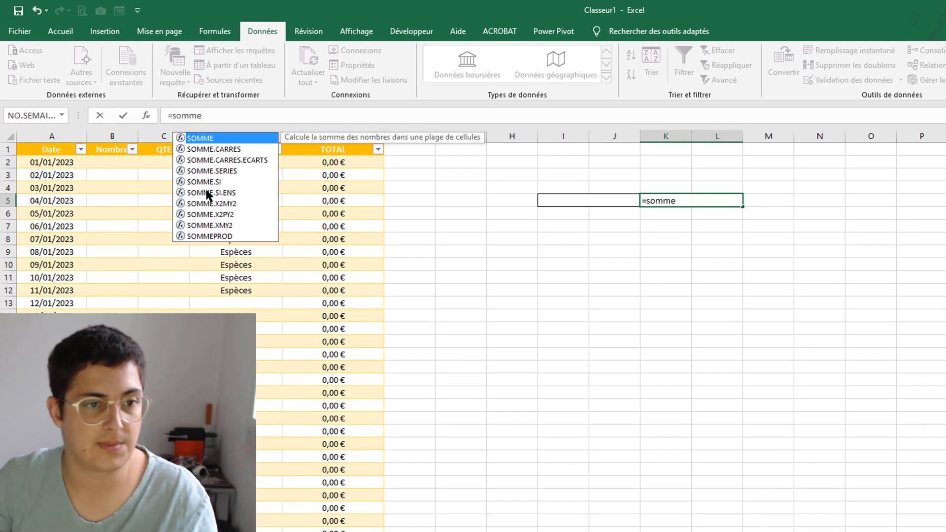
click(208, 193)
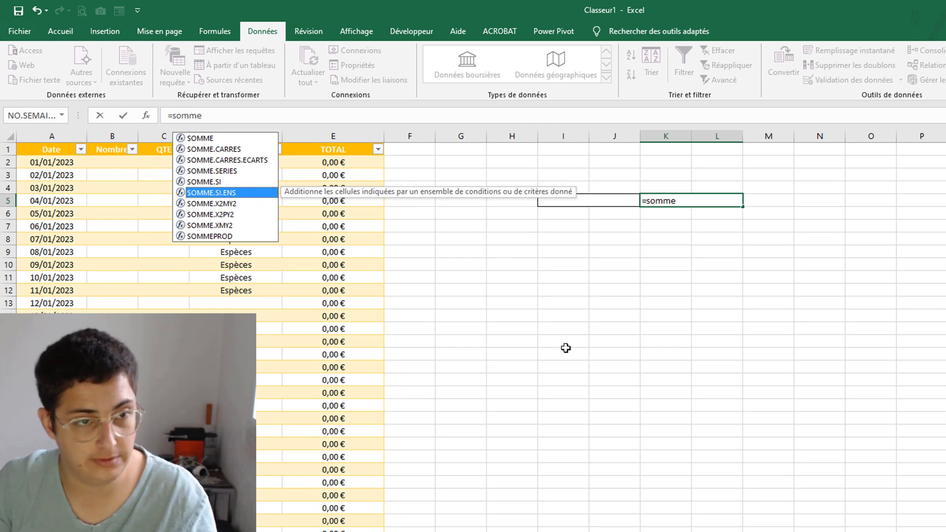
key(Tab)
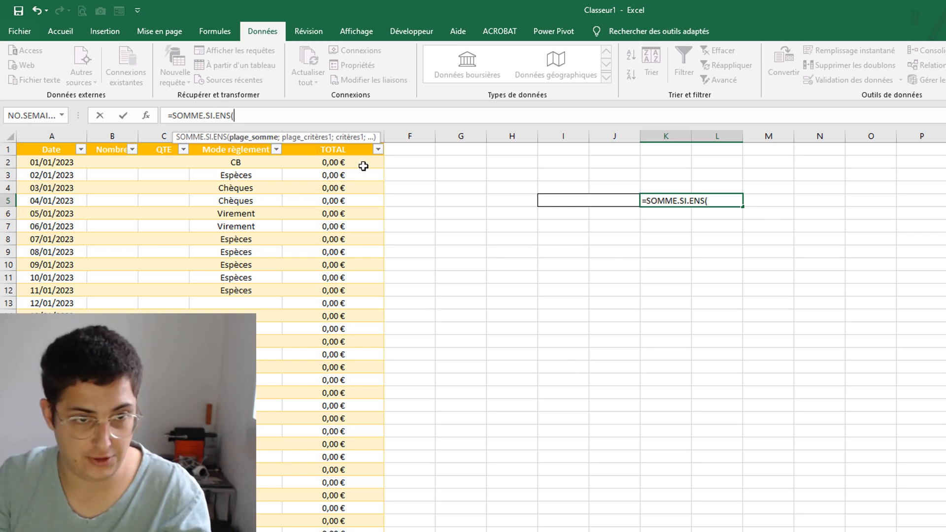
drag(363, 166, 365, 530)
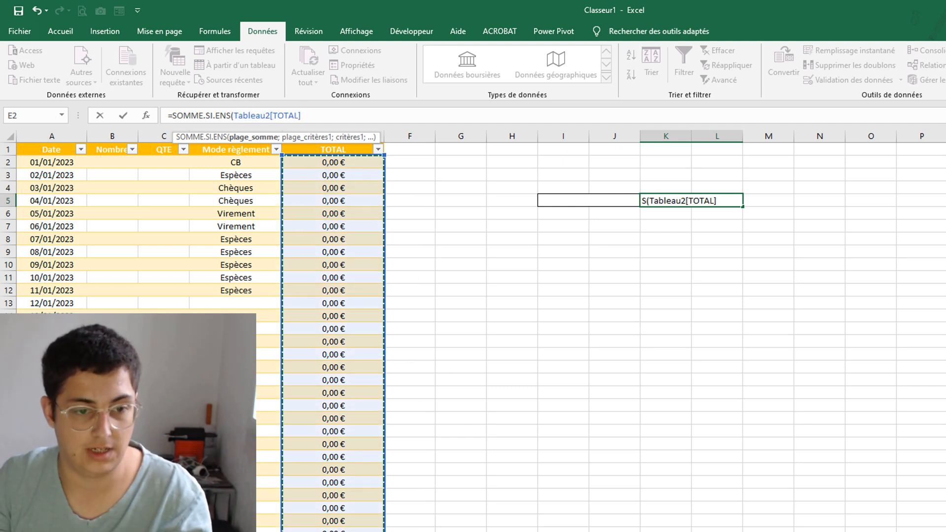
text(;)
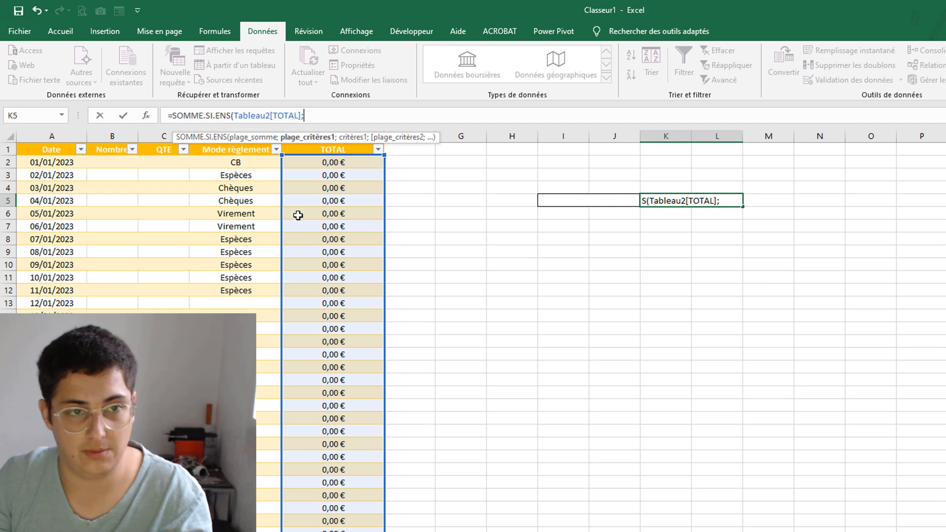
Step: Complete the K5 formula with the Mode règlement column as criteria range and I5 as the criterion
drag(226, 163, 271, 530)
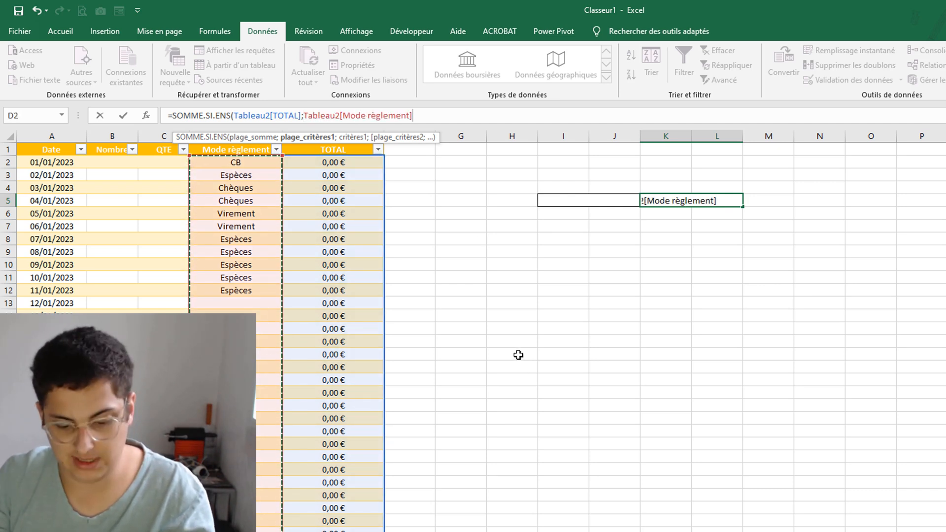
text(;)
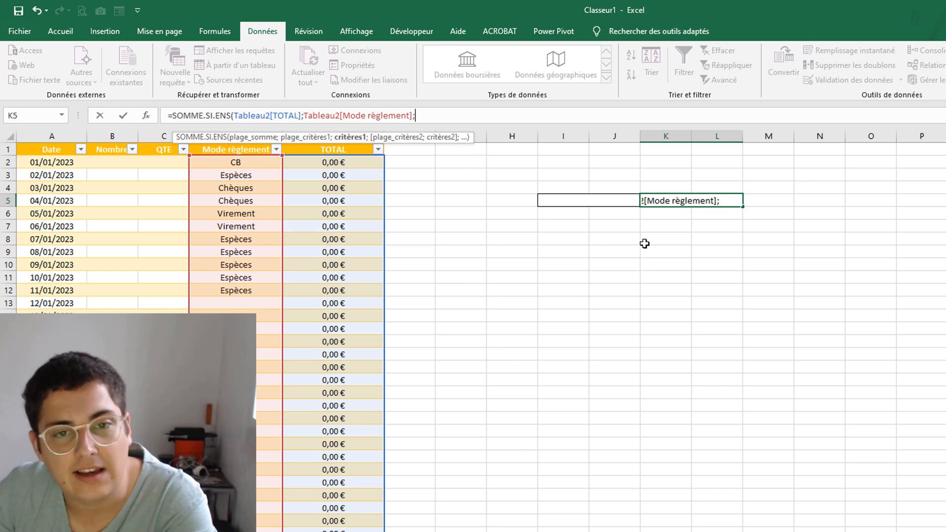
click(581, 199)
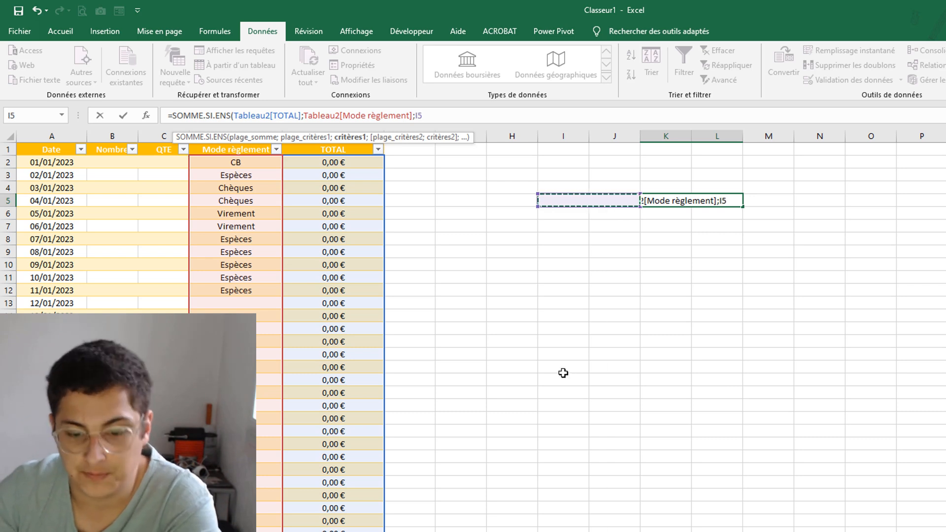
text())
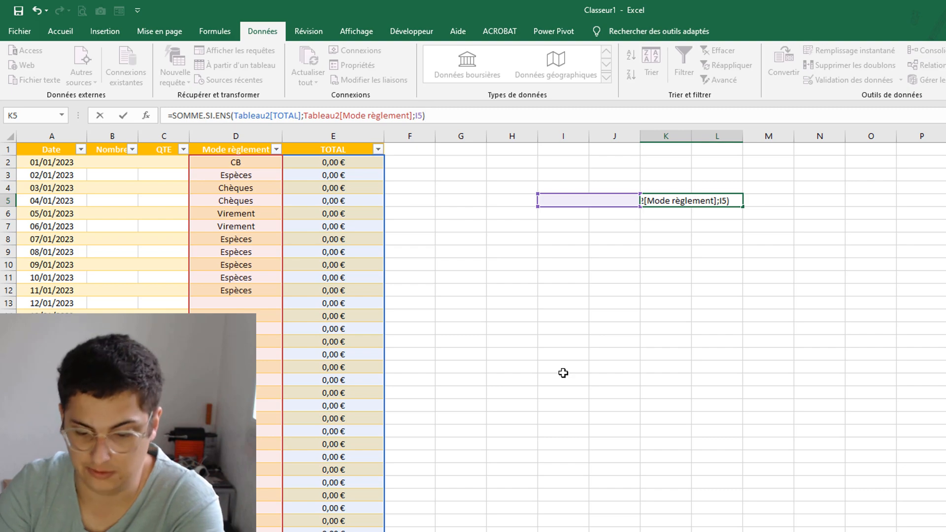
key(Return)
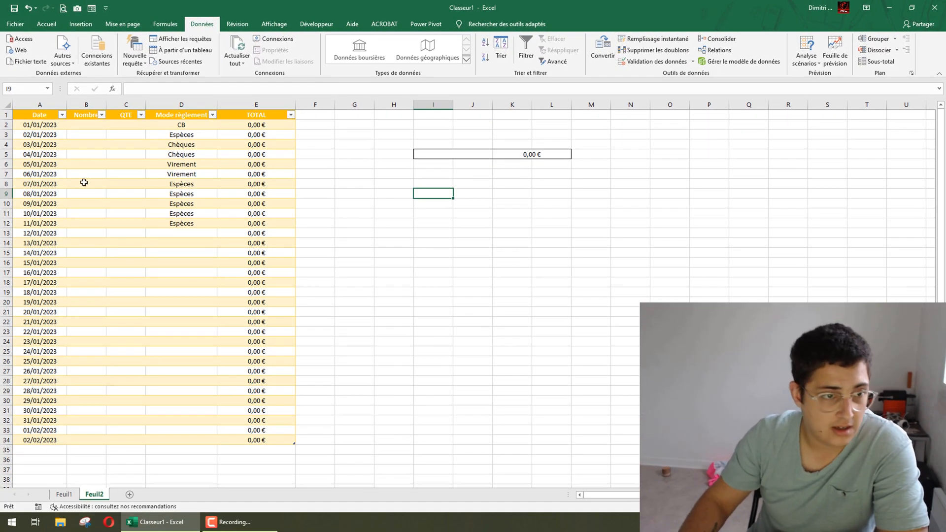
Step: Enter 10, 12 and 24 in the Nombre cells B2:B4 and extend the series down to B12
click(111, 169)
click(86, 127)
text(10)
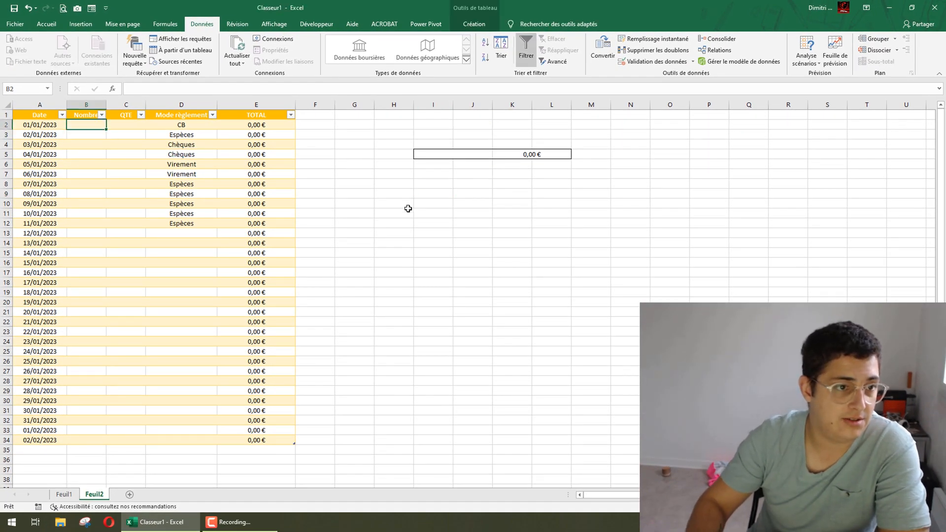
key(Return)
text(12)
key(Return)
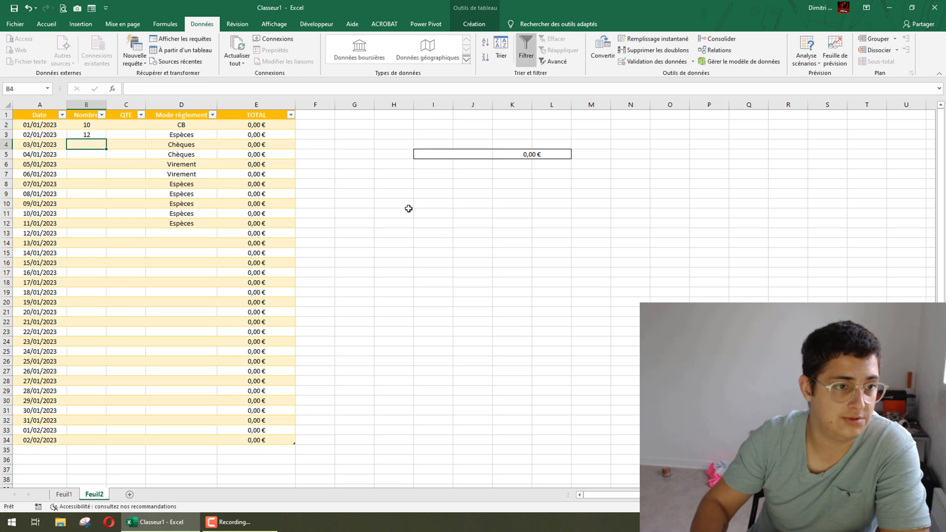
key(Return)
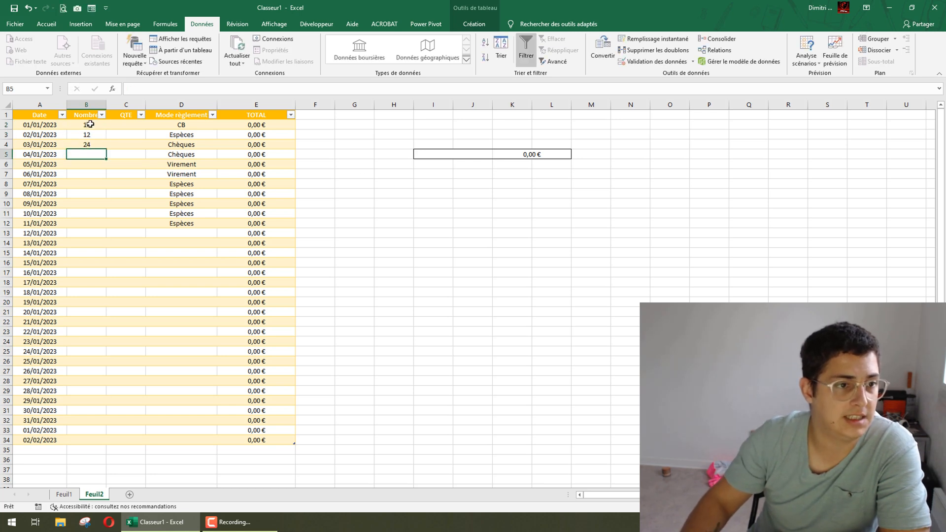
drag(91, 124, 104, 227)
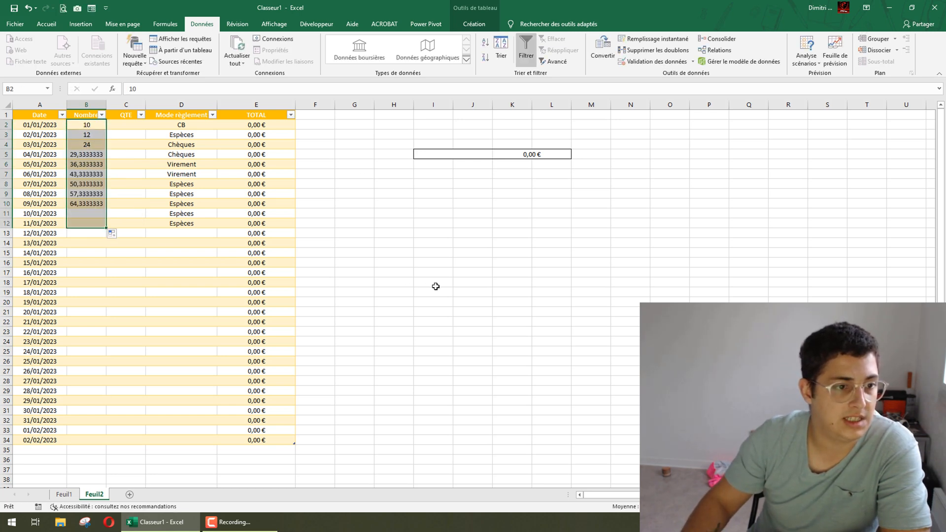
click(435, 286)
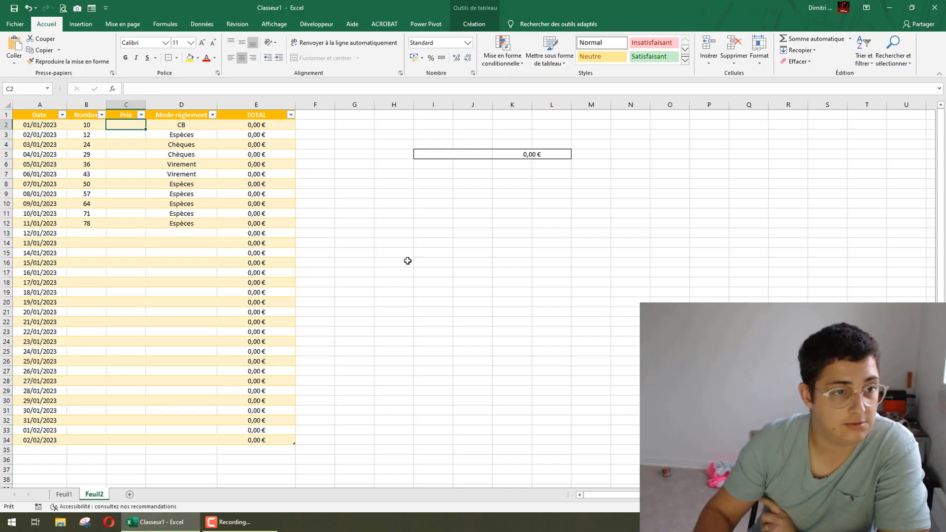
Step: Enter 4,95 and 6,247 in the Prix cells C2 and C3 and extend the series down to C12
text(4,95)
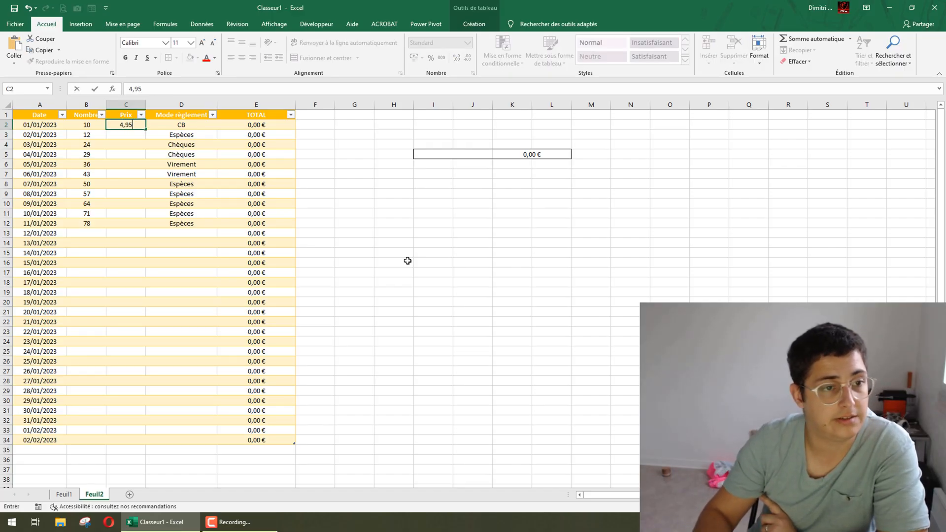
key(Return)
text(6,)
text(25)
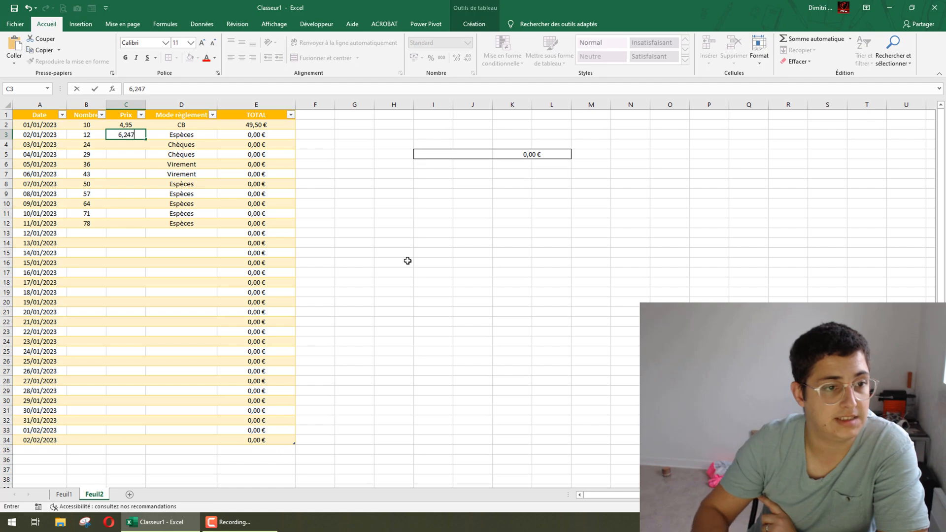
key(Return)
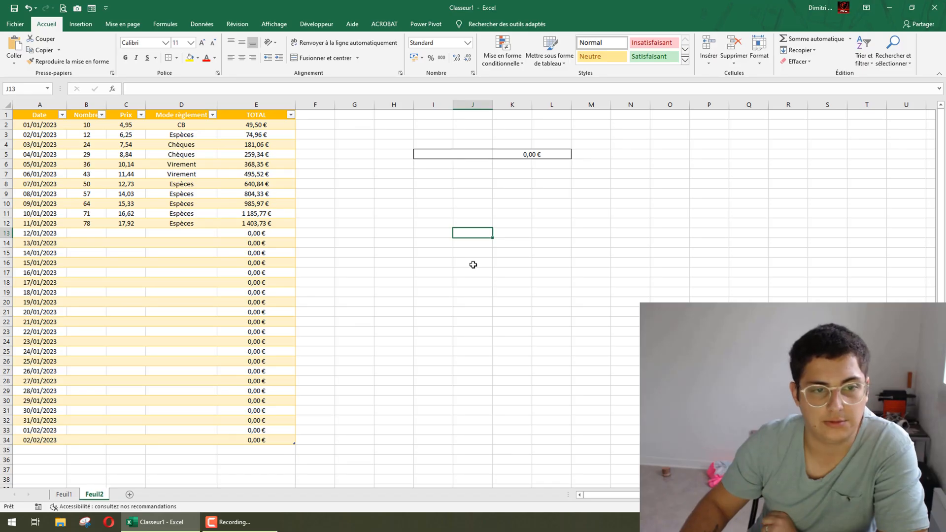
Step: Choose Espèces in the I5 payment-mode selector to test the K5 total
click(446, 154)
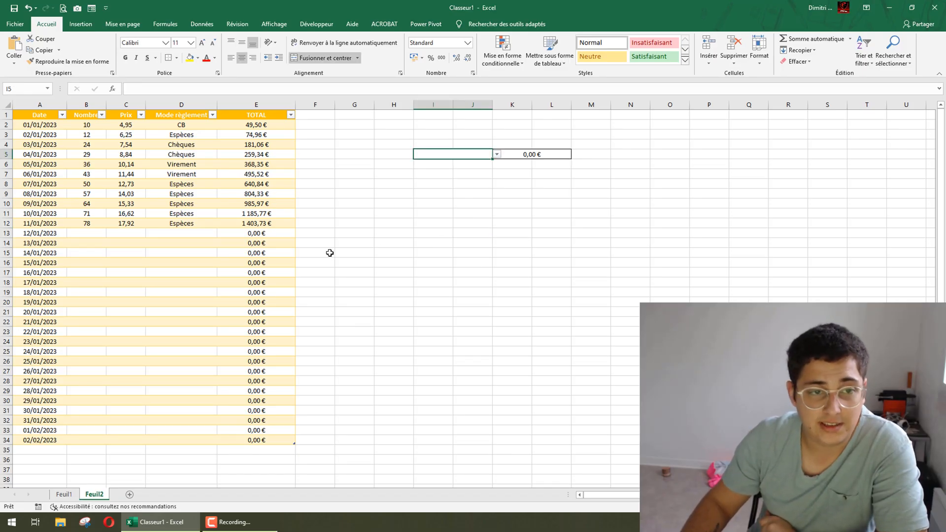
click(496, 154)
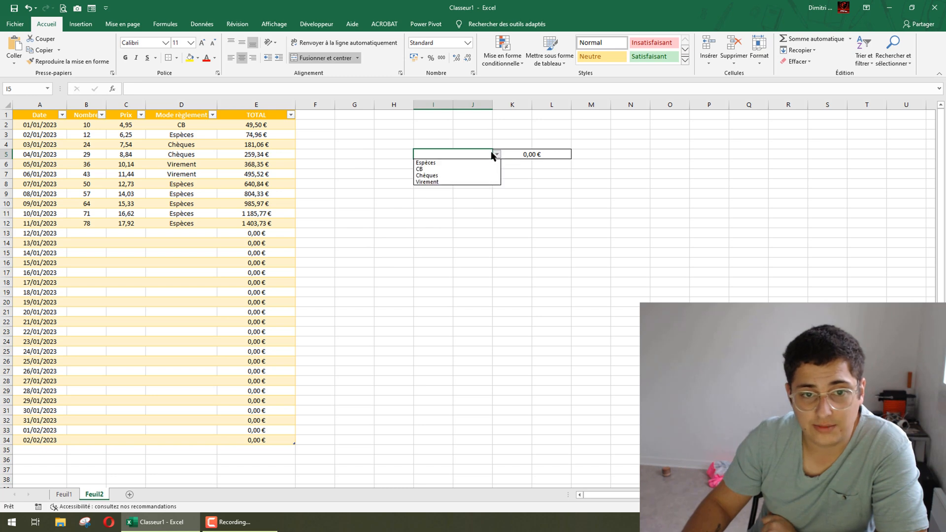
click(453, 165)
click(458, 251)
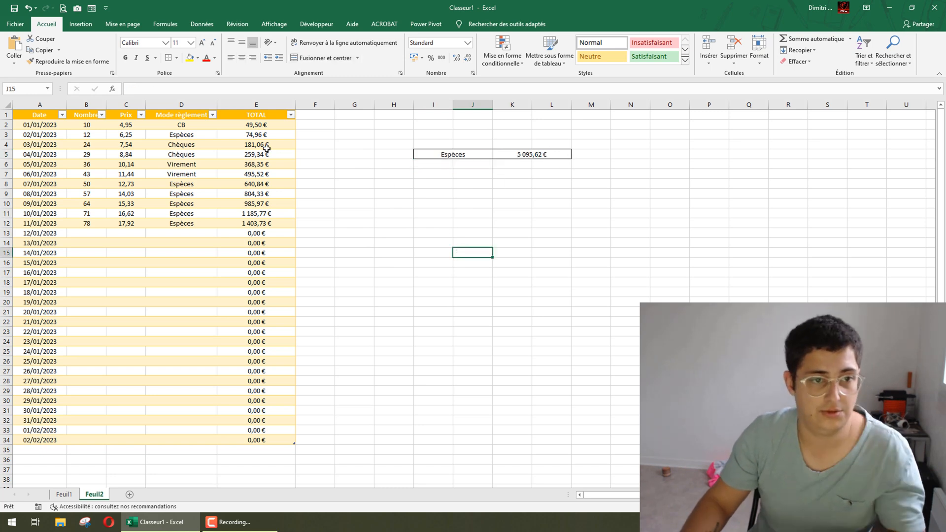
Step: Check the Espèces total by selecting the TOTAL cells E3 and E8:E12 and reading their sum
click(273, 135)
ctrl+click(241, 184)
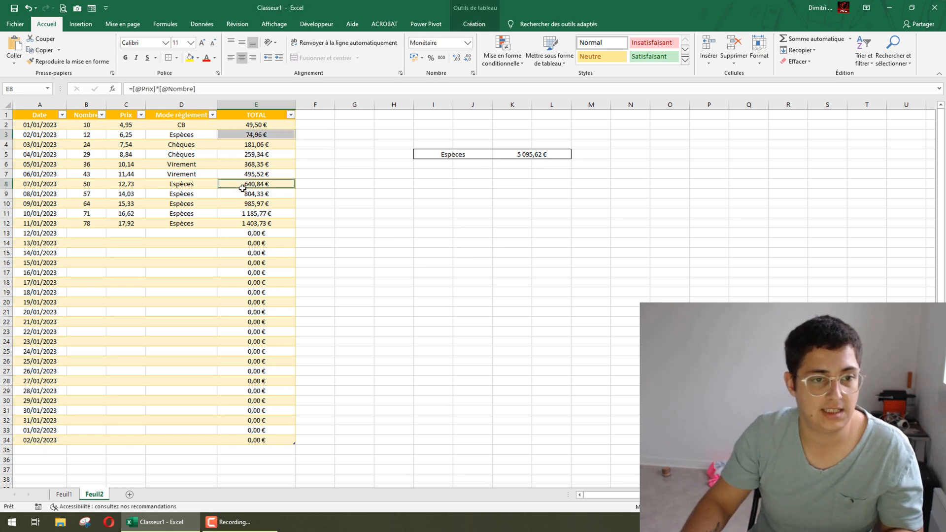
ctrl+click(242, 194)
ctrl+click(241, 204)
ctrl+click(240, 213)
ctrl+click(238, 225)
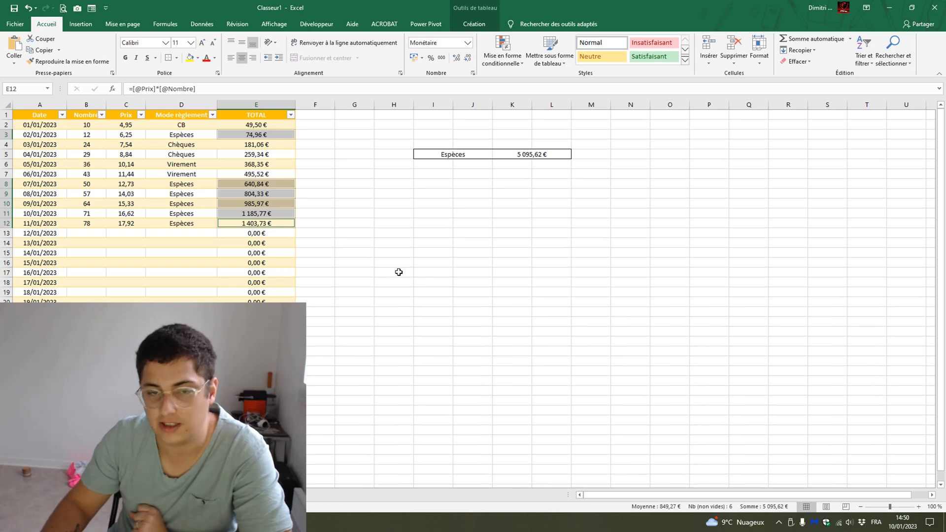
click(472, 213)
Step: Switch the I5 selector to CB and compare the result with the CB row's TOTAL cell
click(473, 157)
click(496, 155)
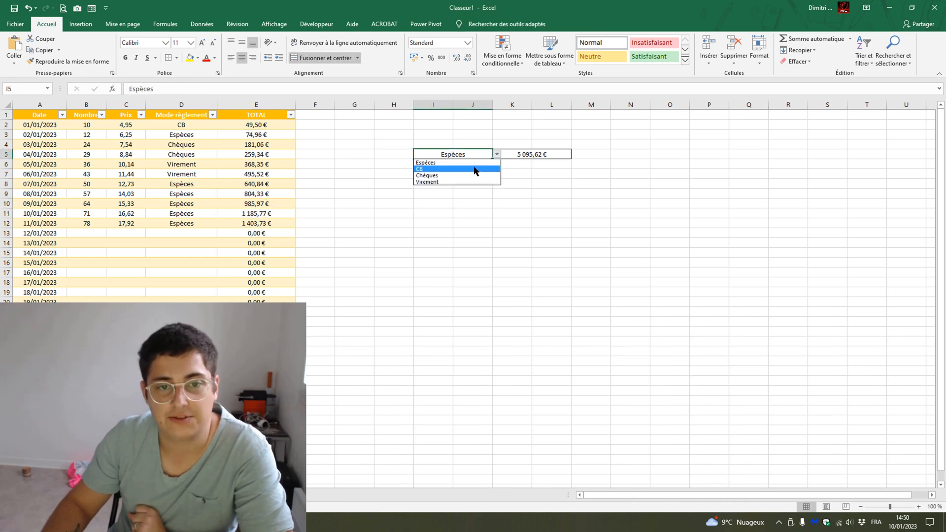
click(473, 163)
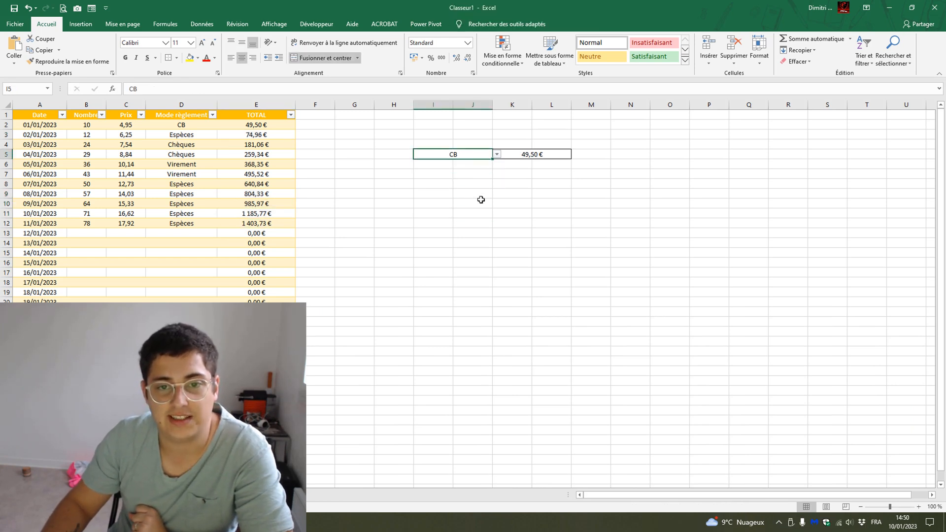
click(250, 126)
Step: Switch the I5 selector to Chèques and check the result against the sum of E4 and E5
click(463, 154)
click(496, 155)
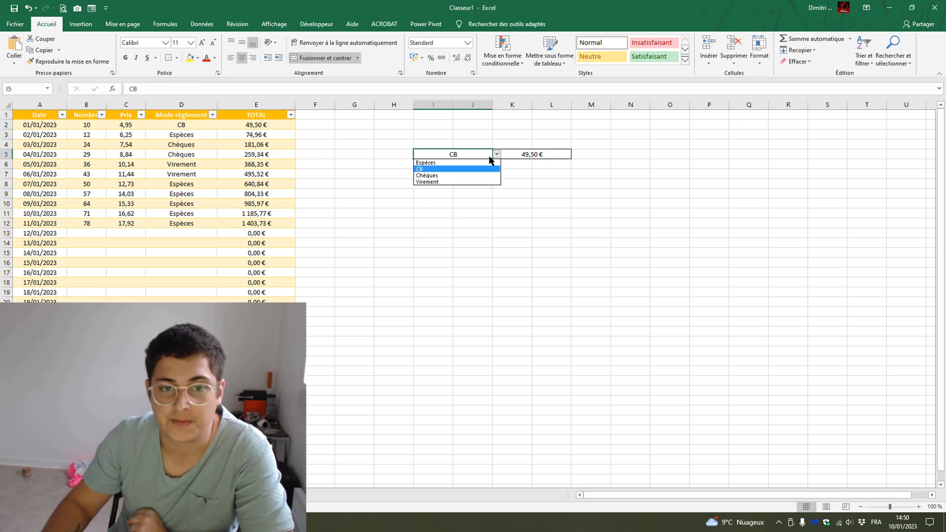
click(469, 175)
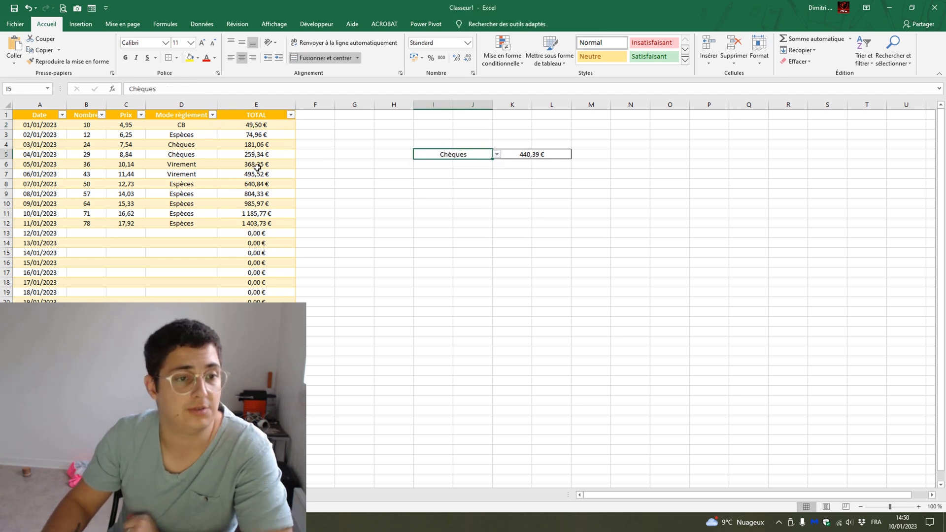
click(270, 145)
ctrl+click(256, 154)
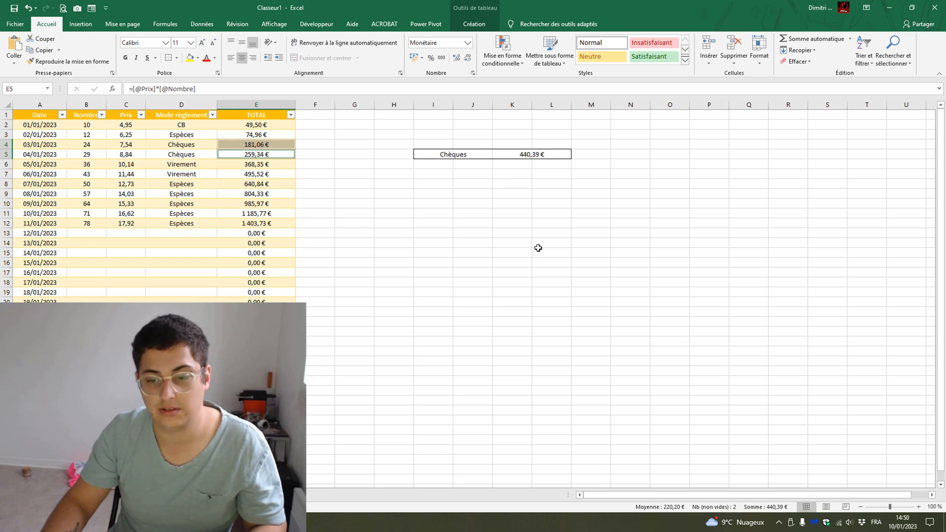
click(511, 184)
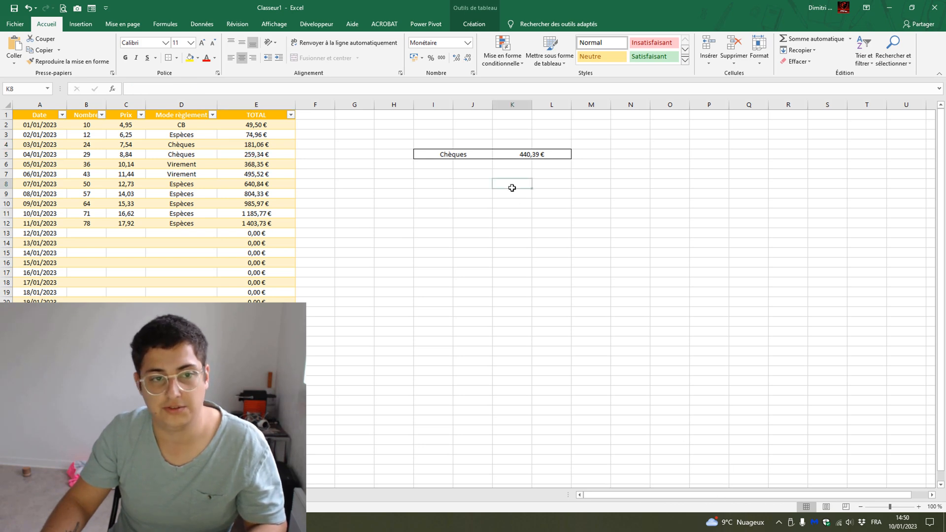
Step: Set the I5 selector to Virement and check the result against the sum of E6 and E7
click(467, 153)
click(497, 154)
click(443, 187)
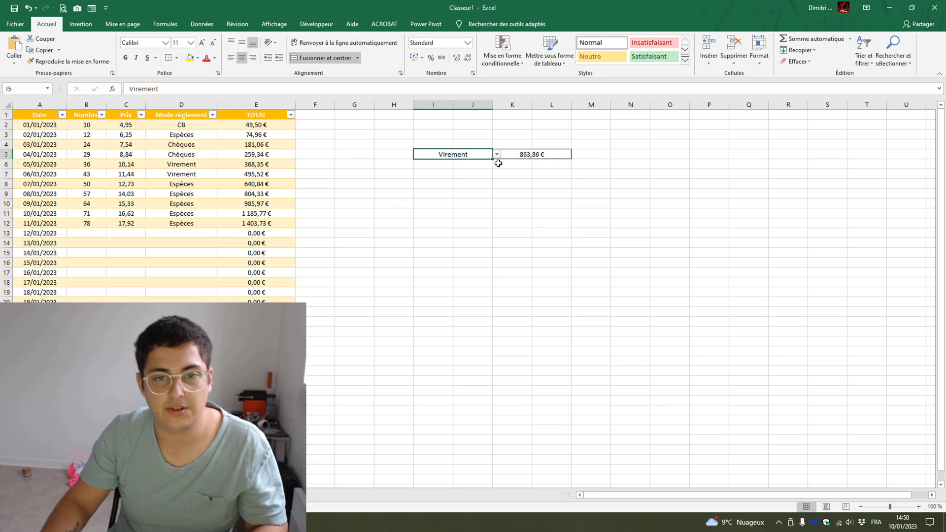
ctrl+click(242, 166)
ctrl+click(257, 173)
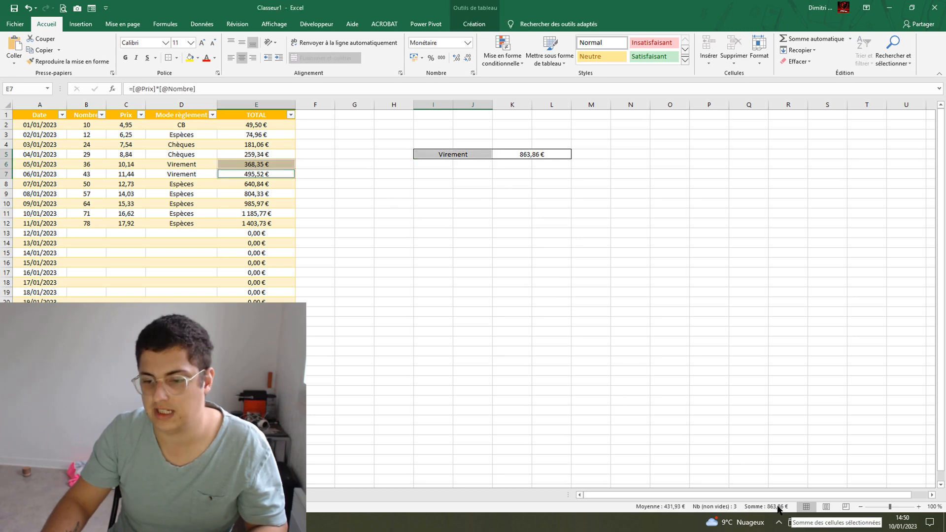
click(433, 174)
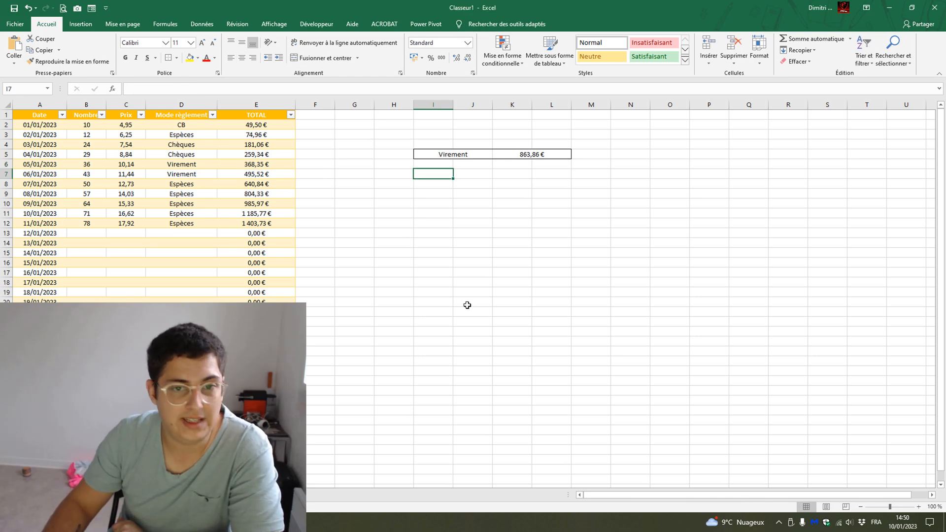
key(ctrl+Page_Down)
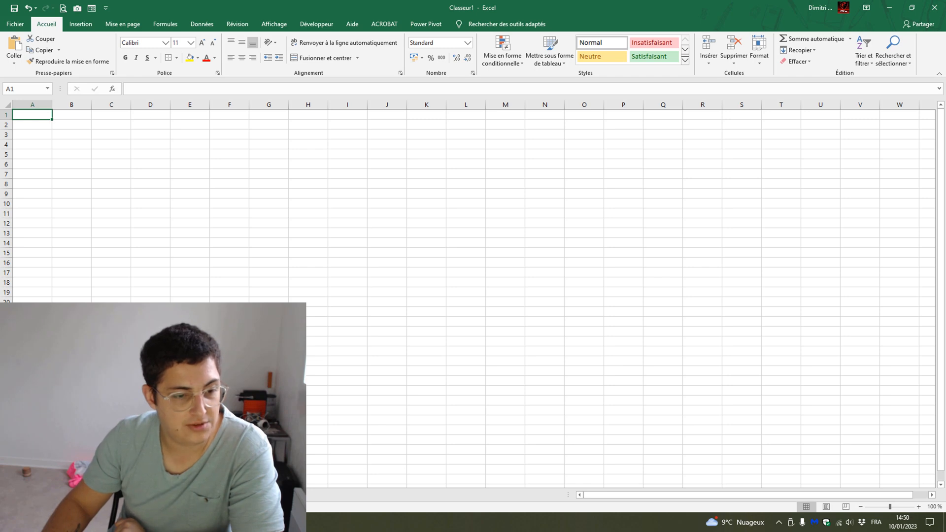
key(ctrl+Page_Up)
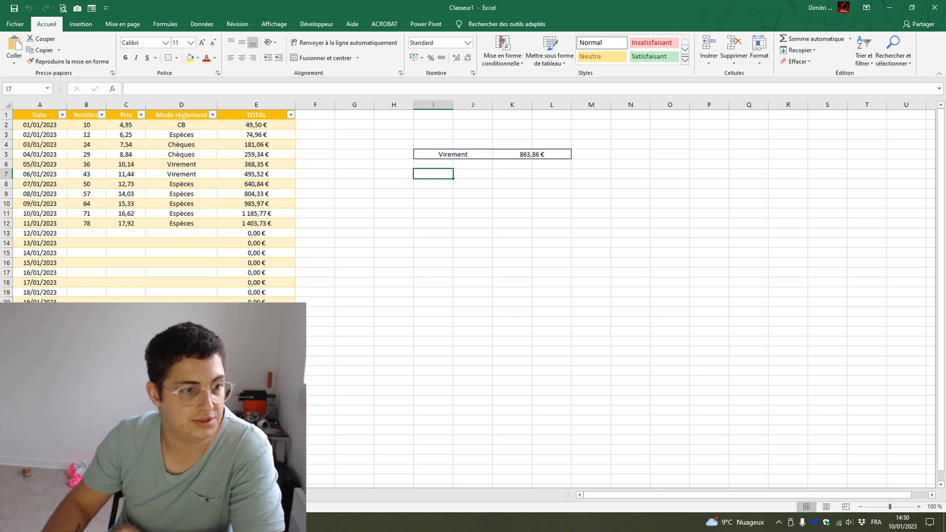
Step: Set the date in A6 to 14/03/2023 and extend the daily series down the rest of the Date column
click(46, 233)
text(12/01)
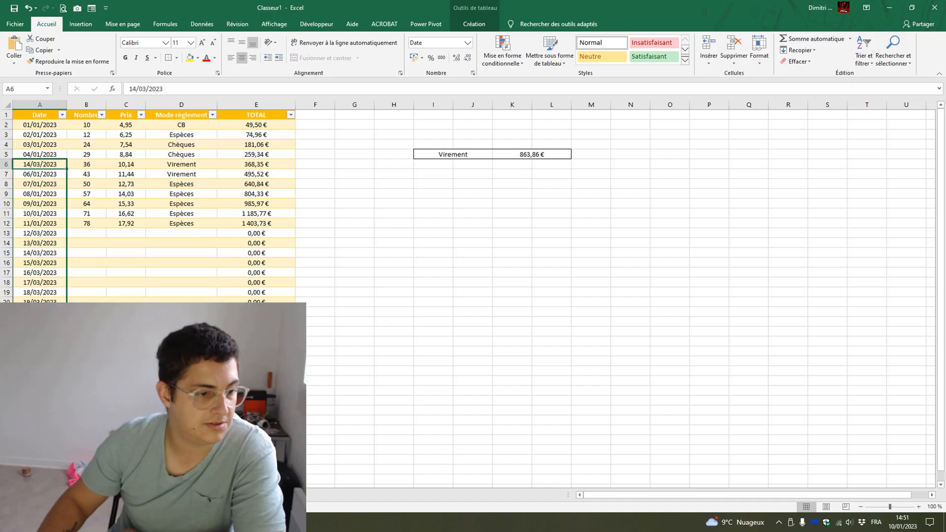
click(394, 273)
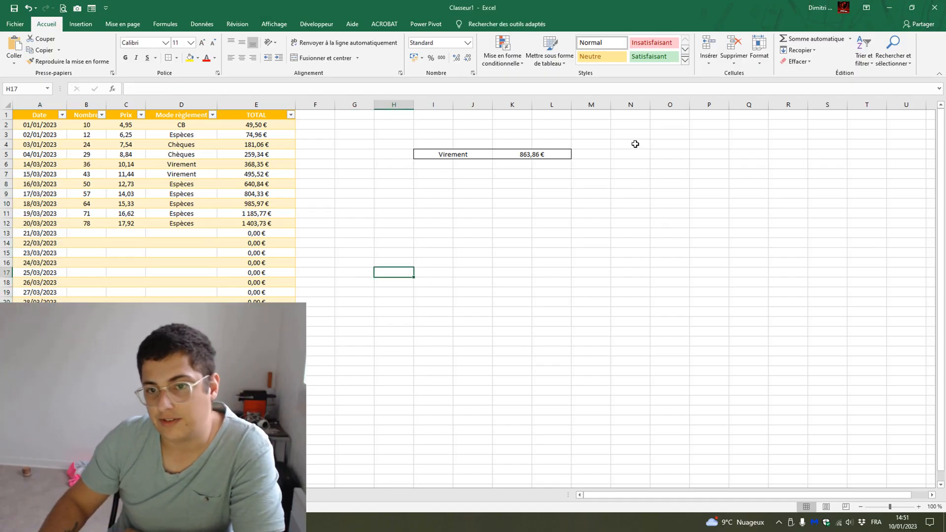
Step: Enter the headers Mois in N1 and Année in O1
click(635, 117)
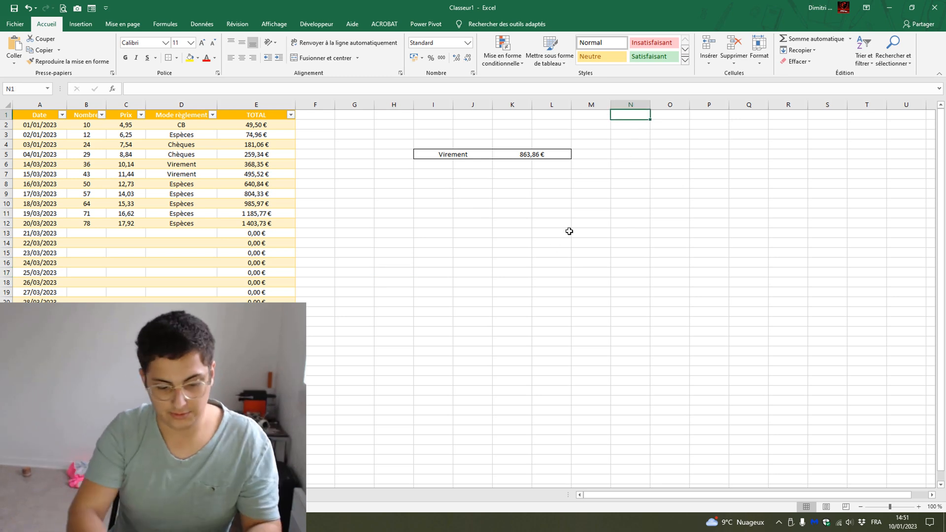
text(Mois)
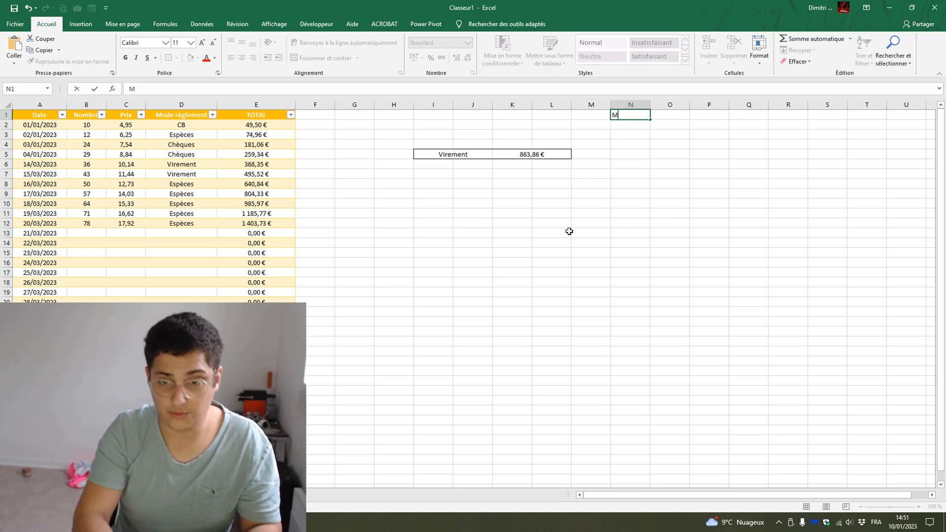
key(Tab)
text(Année)
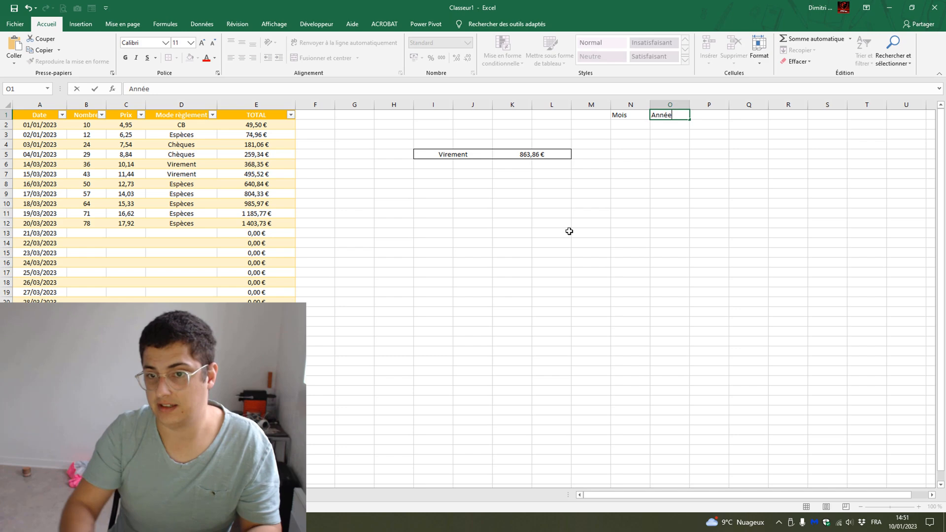
click(589, 204)
Step: Format N1:O2 as a table with headers in a blue medium style and extend it down to row 34
drag(633, 115, 657, 116)
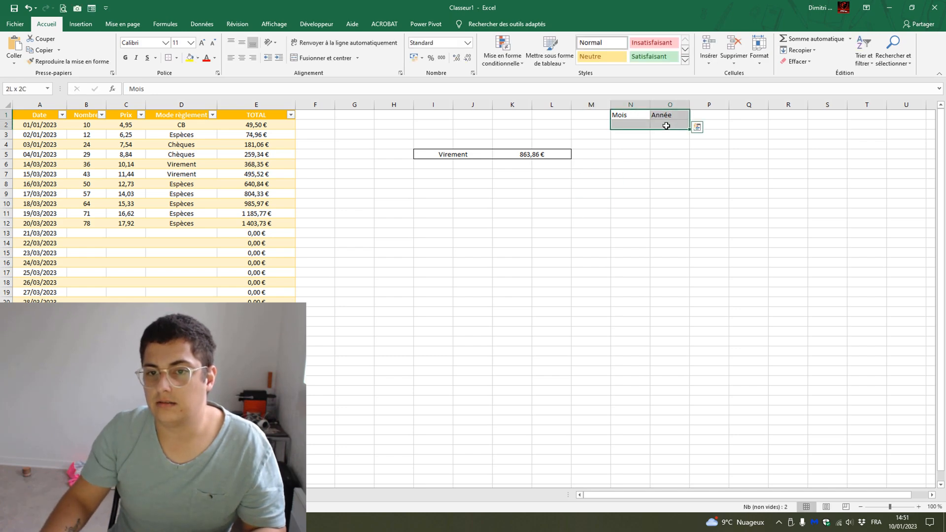
click(538, 59)
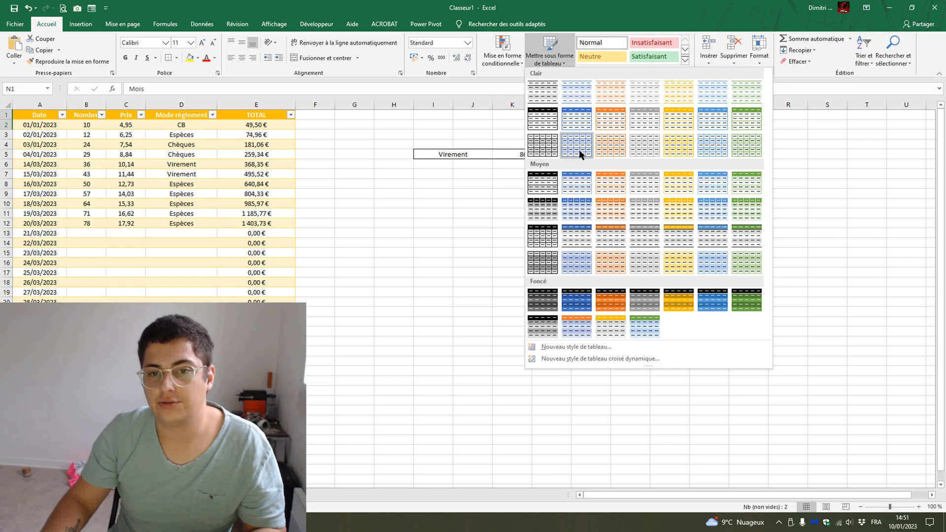
click(576, 181)
click(572, 220)
key(Return)
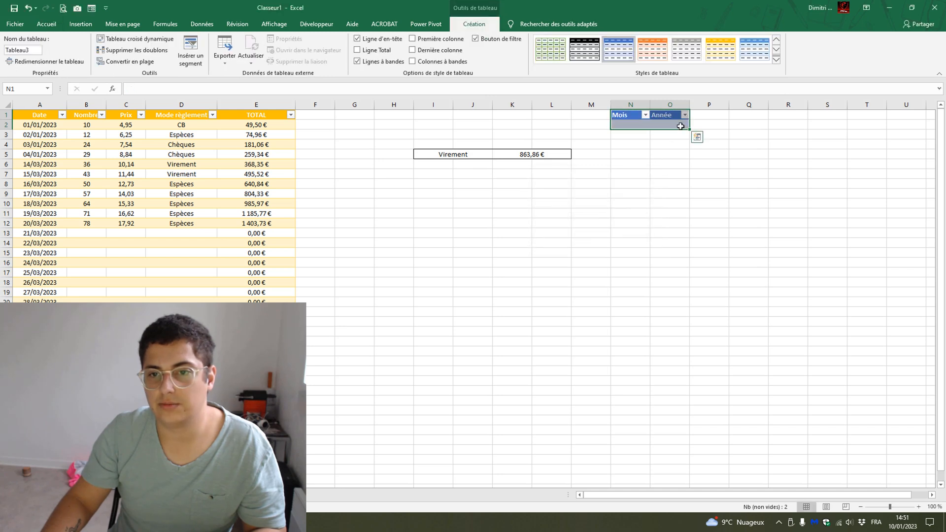
drag(639, 127, 683, 444)
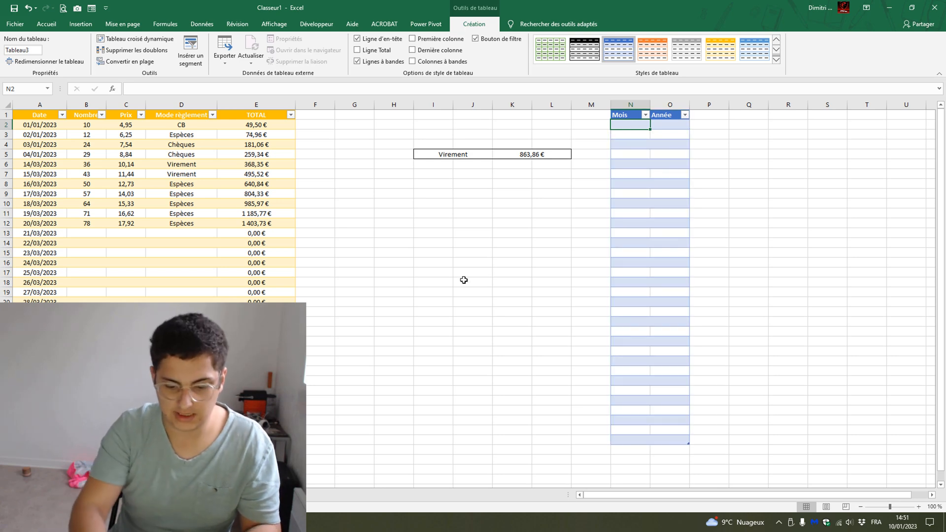
text(=si)
key(Tab)
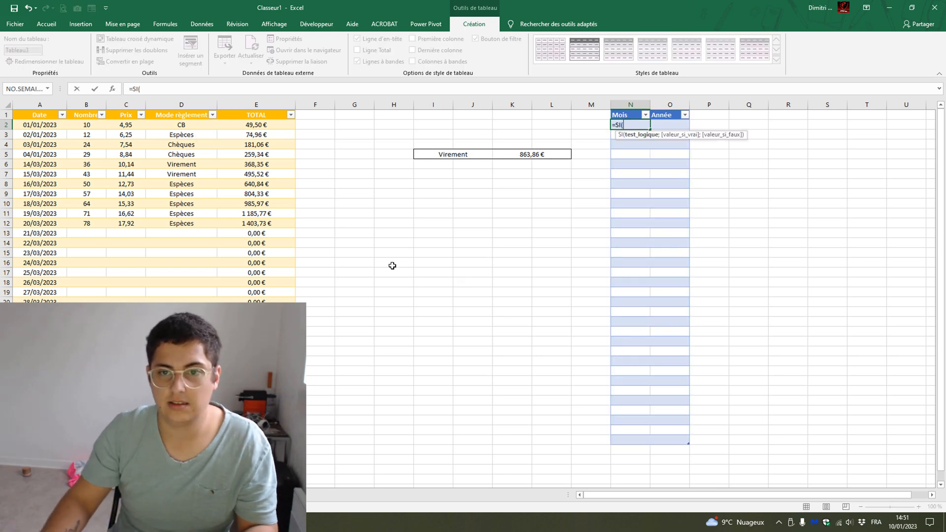
click(52, 127)
text(="";)
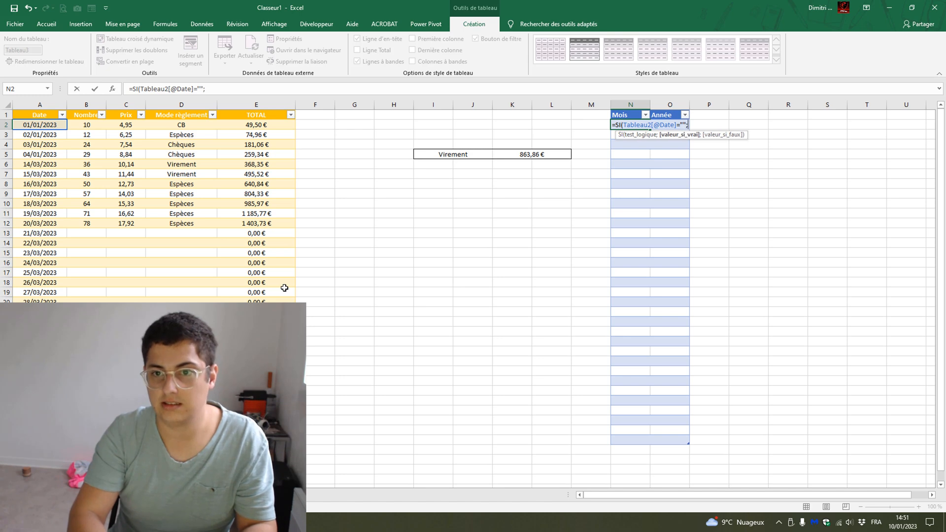
text("";)
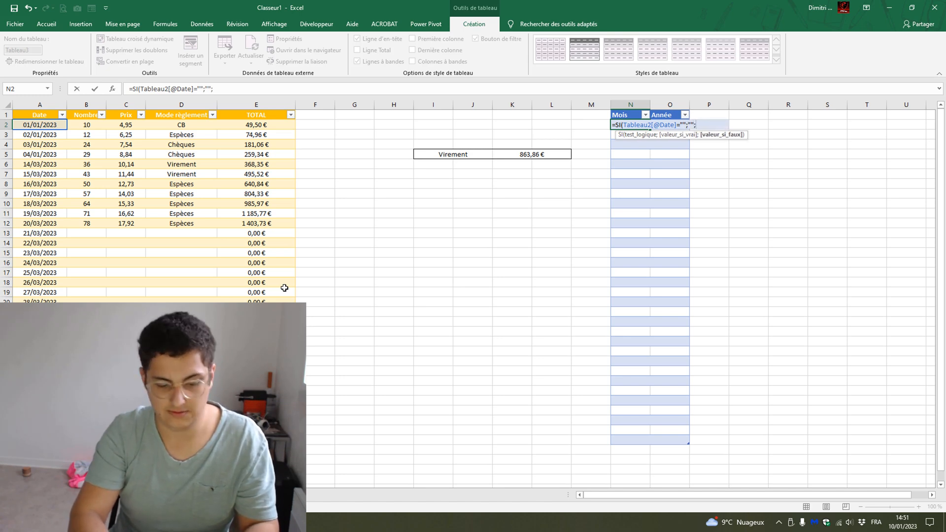
text(mois)
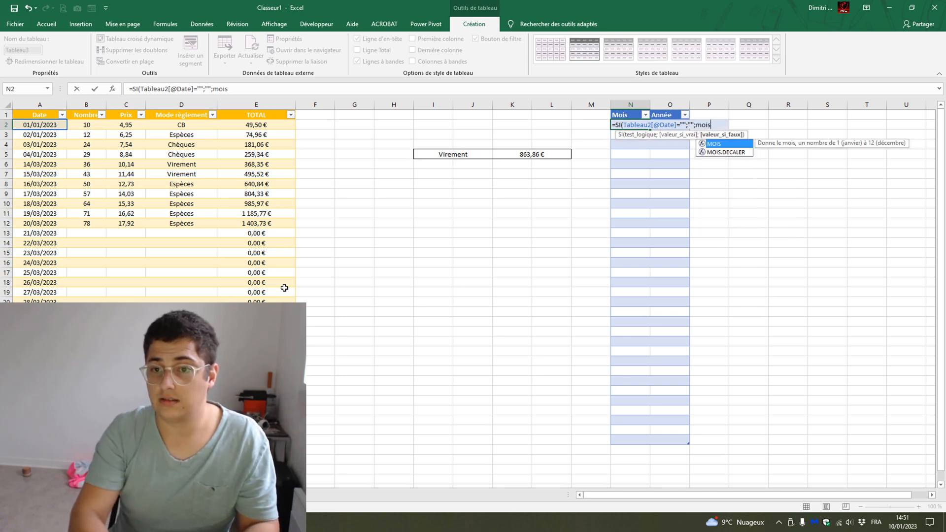
key(Tab)
click(37, 125)
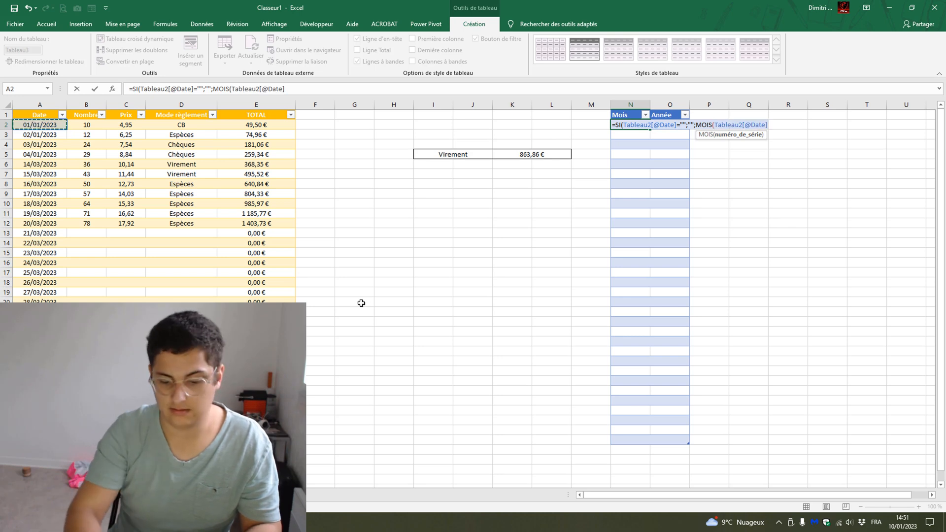
text())
key(Return)
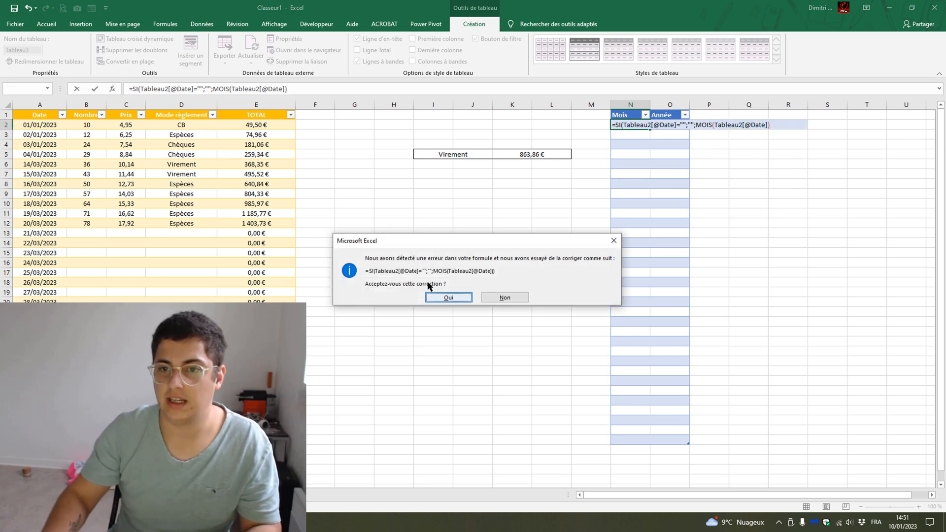
key(Return)
Step: Center the contents of the Mois and Année columns in N2:O34
drag(631, 125, 670, 440)
scroll(204, 30, up, 11)
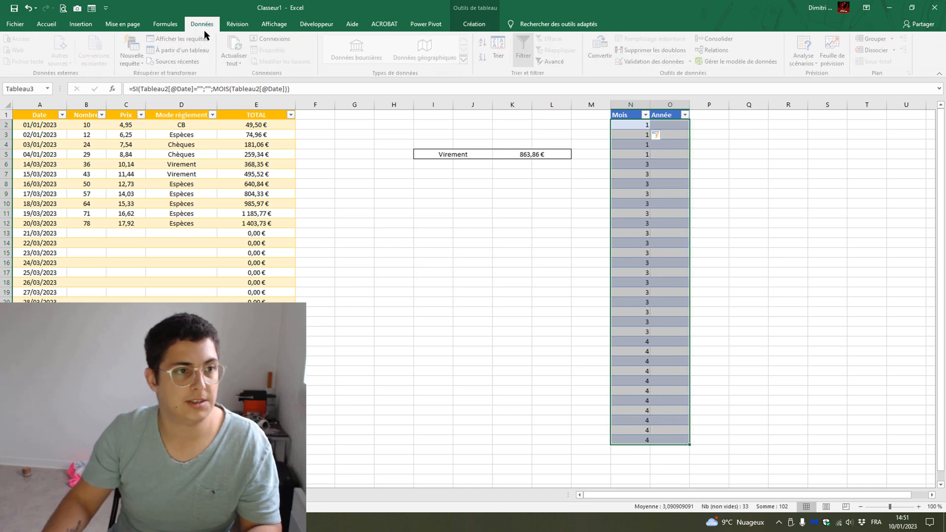
click(423, 251)
Step: Merge and center cells K1:L1 and enter the year 2023 in them
click(41, 126)
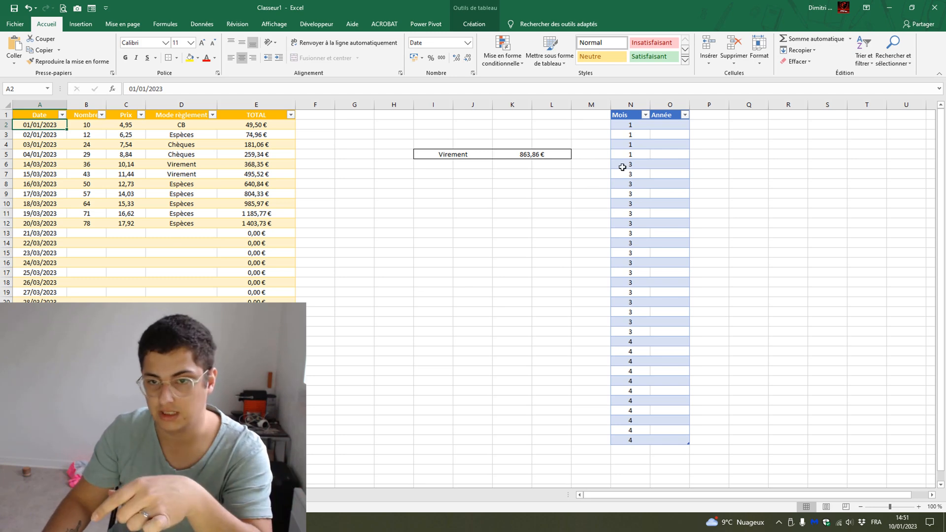
click(668, 126)
drag(546, 120, 524, 115)
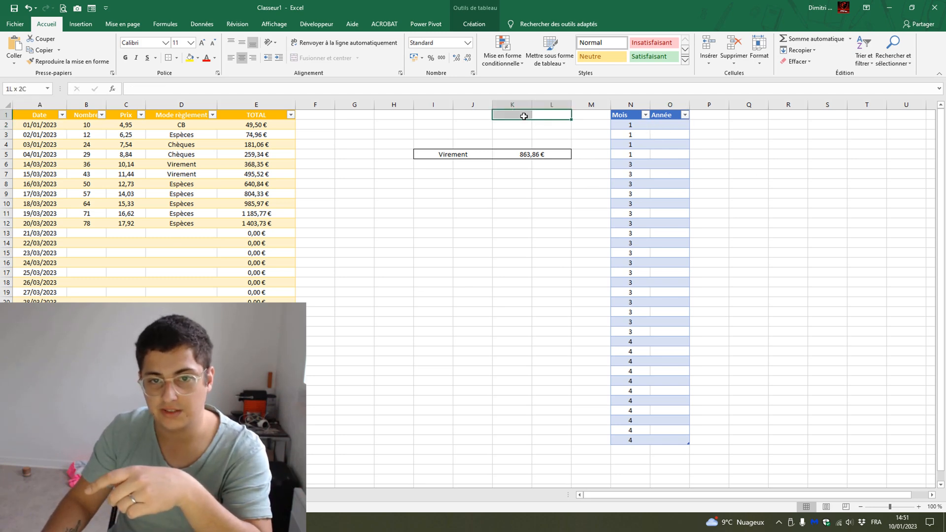
click(312, 58)
text(2023)
key(Return)
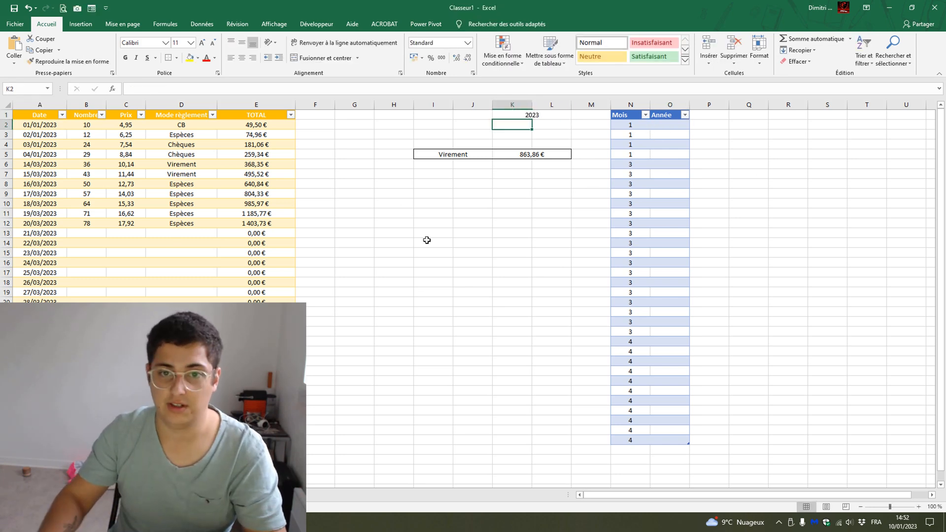
click(489, 212)
click(521, 115)
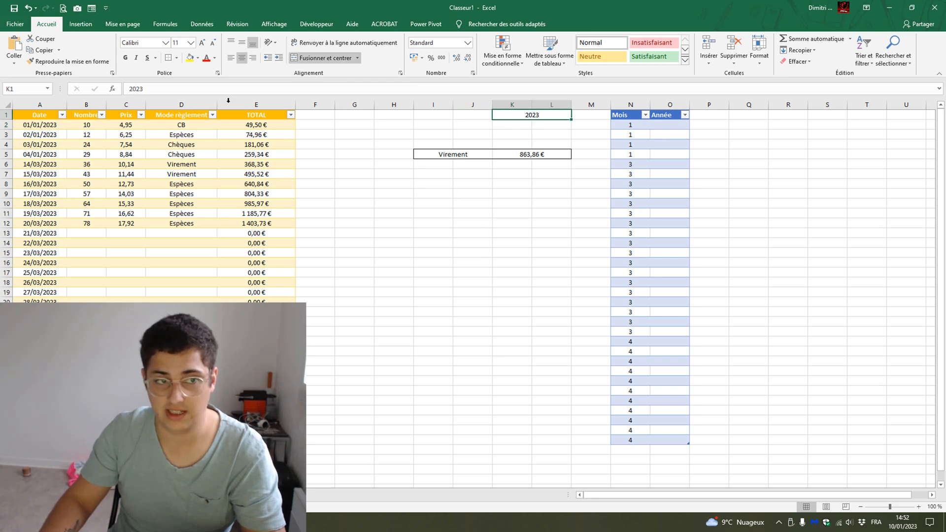
click(674, 121)
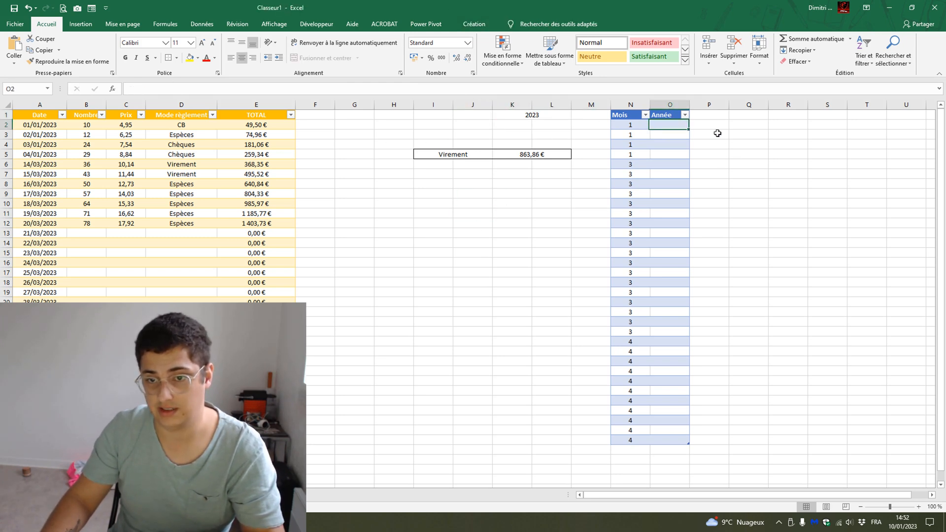
text(=si)
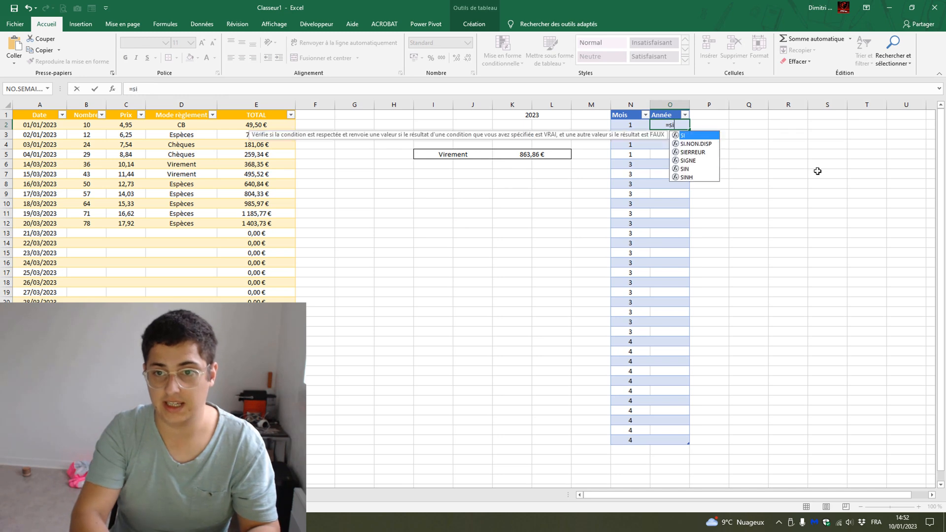
text(()
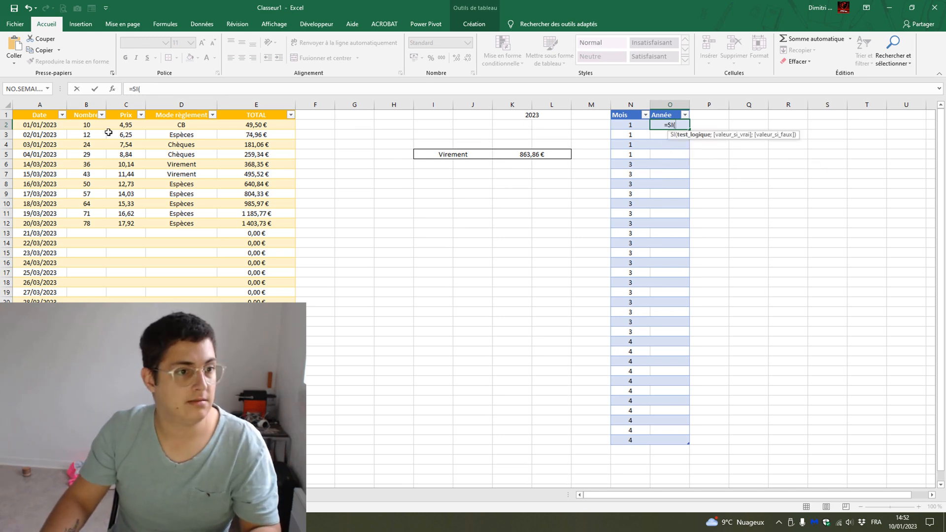
click(63, 125)
text(="";"";)
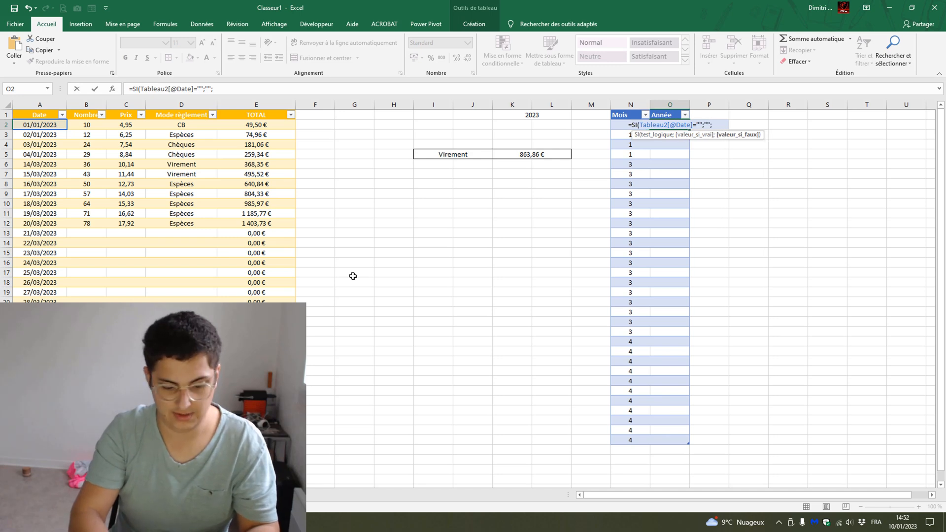
text(ANNEE()
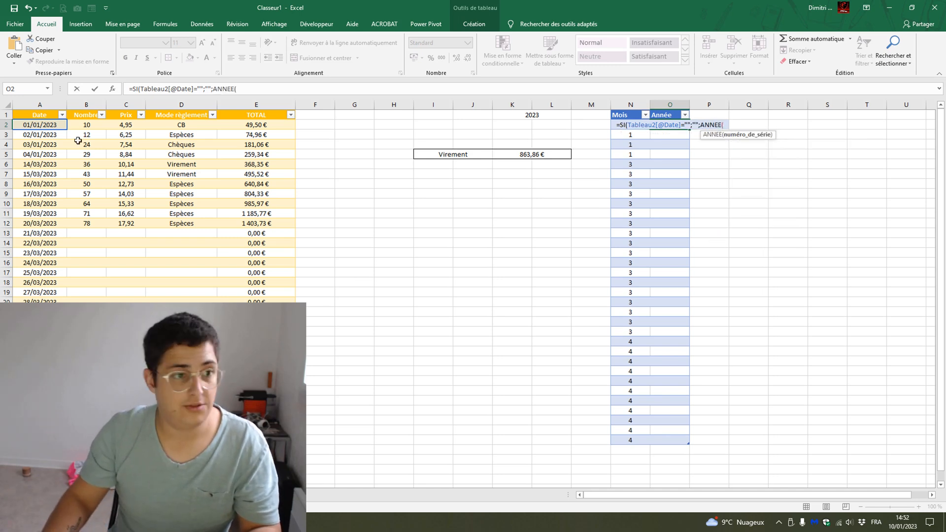
click(64, 127)
text()))
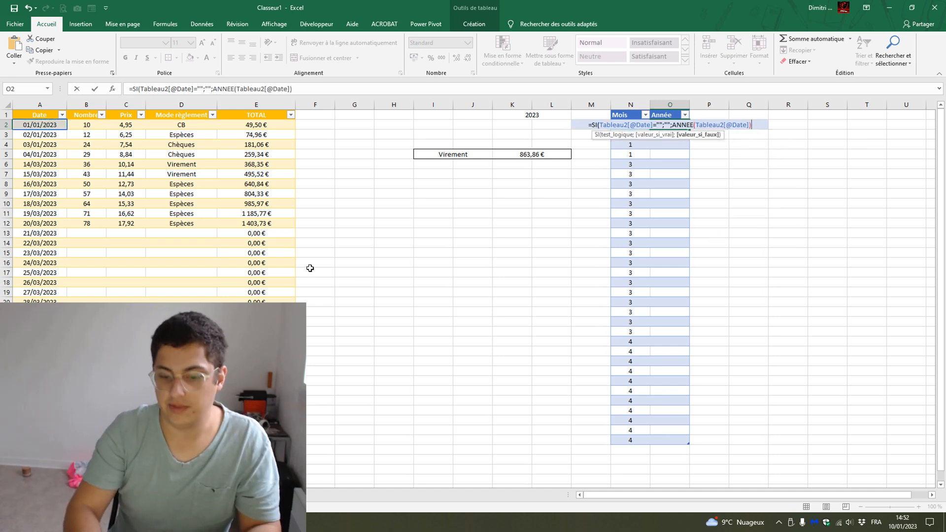
key(Return)
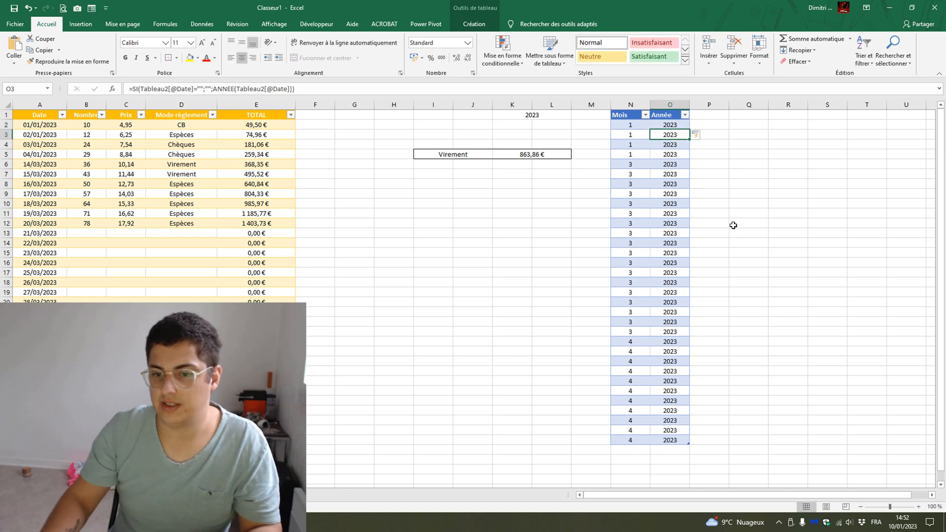
Step: Enter the month numbers 1 to 6 across cells Q5:V5
click(719, 203)
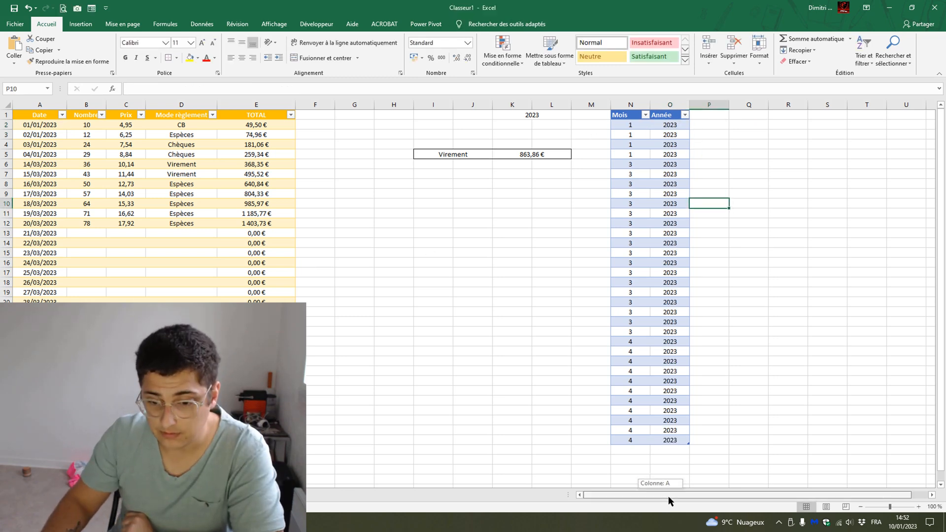
scroll(663, 485, right, 1)
click(717, 236)
text(1)
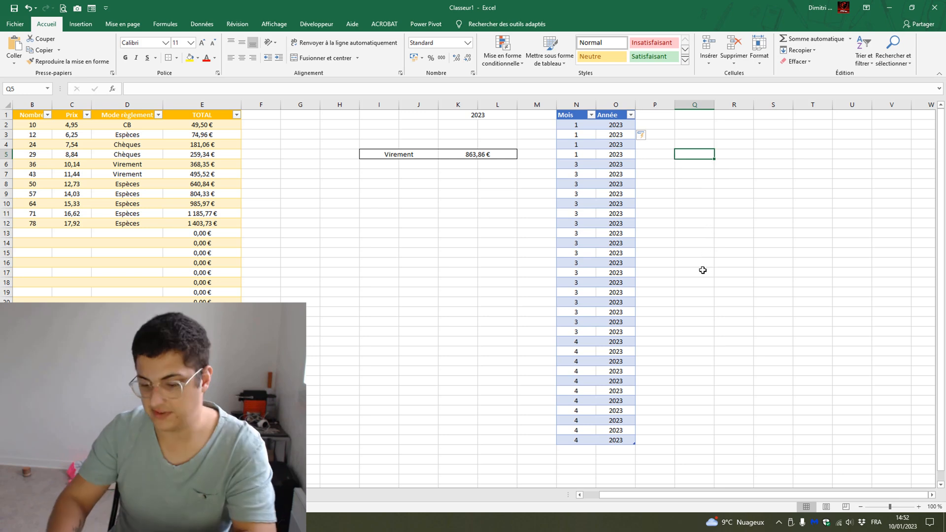
key(Tab)
text(2)
key(Tab)
text(3)
key(Tab)
text(4	5)
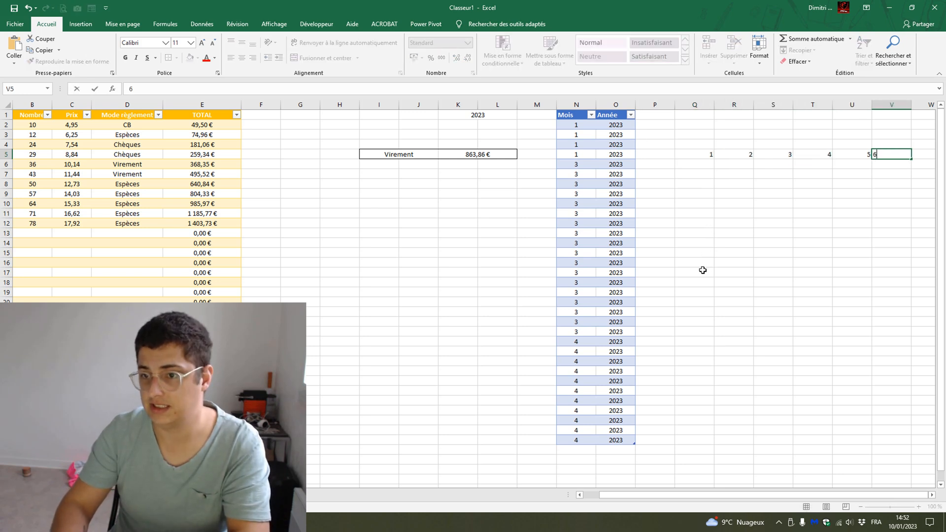
Step: Enter the month numbers 7 to 12 across cells Q7:V7
key(Down)
key(Down)
key(Left)
key(Left)
key(Left)
key(Left)
key(Left)
text(7)
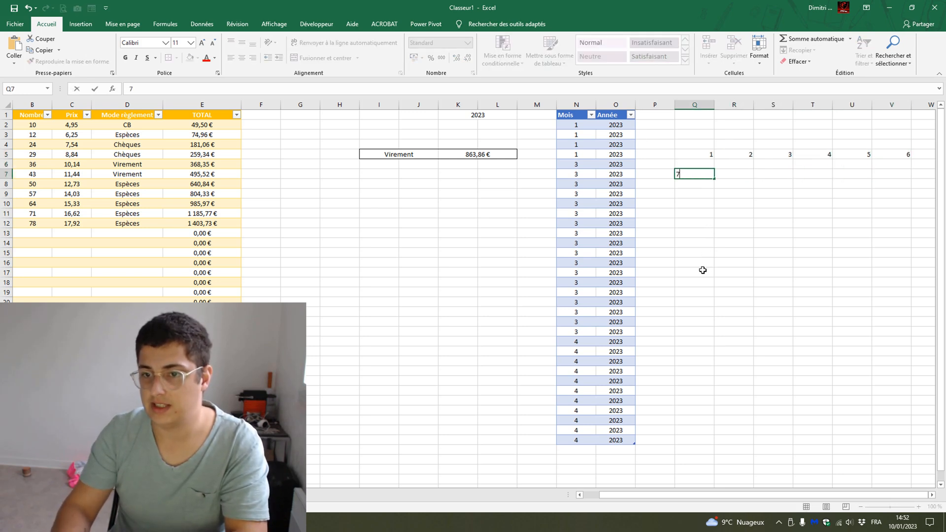
text(	8	9	10	11	12)
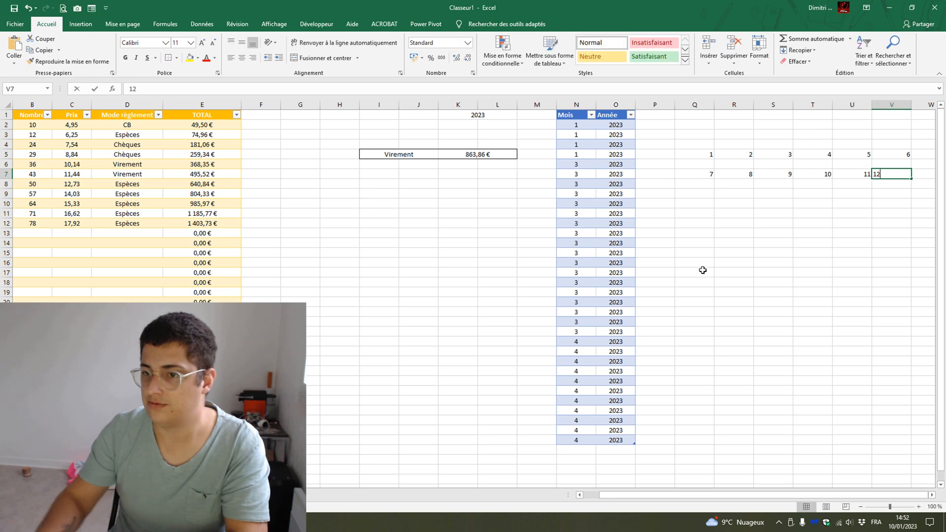
key(Tab)
Step: Apply all borders to the month grid Q5:V8 and center its contents
drag(665, 154, 861, 185)
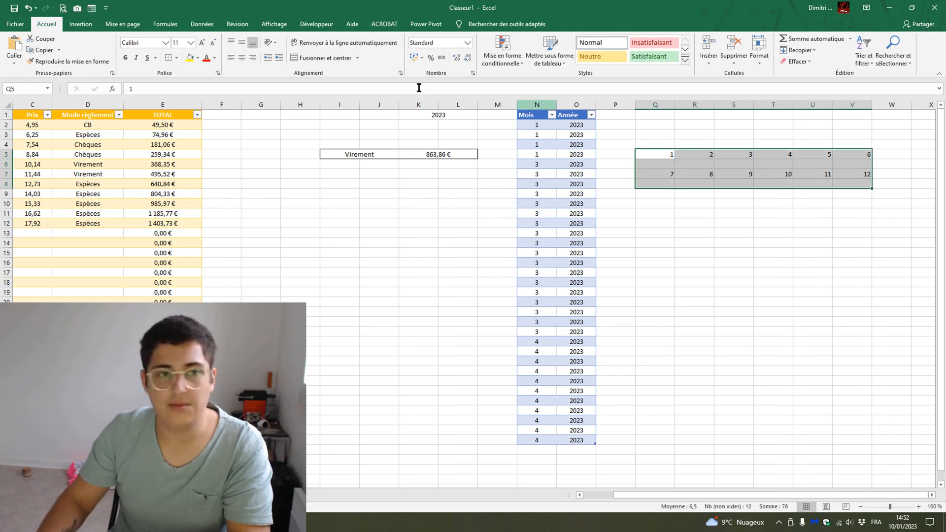
click(175, 57)
click(197, 140)
click(720, 249)
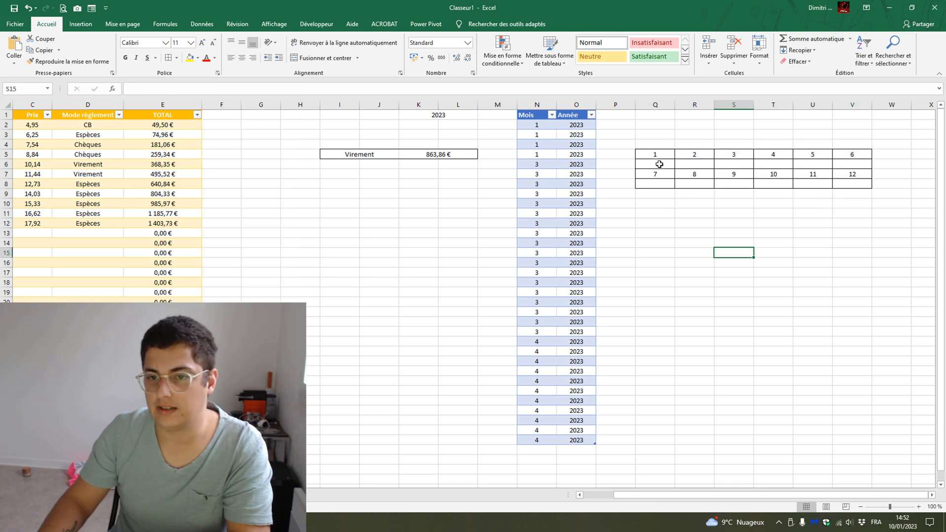
Step: Format the empty result cells Q6:V6 and Q8:V8 with the Monétaire number format
drag(659, 164, 654, 184)
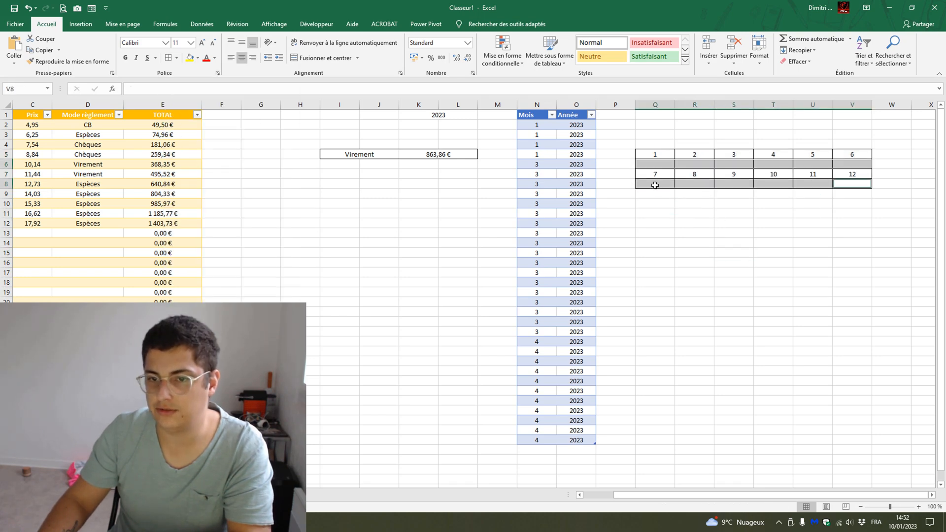
right_click(655, 185)
click(700, 376)
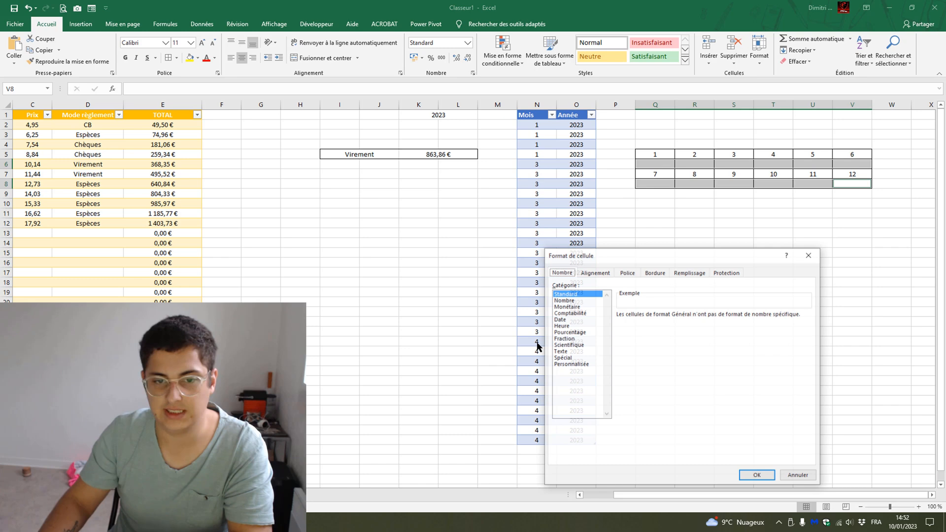
click(572, 307)
click(643, 360)
click(757, 476)
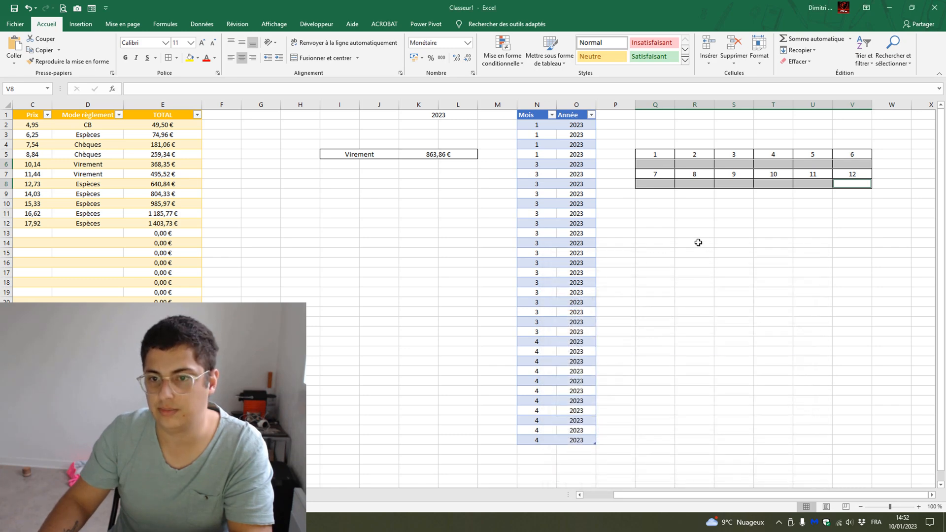
click(697, 243)
Step: Start a SOMME.SI.ENS formula in Q6 that sums Tableau2[TOTAL] with Tableau3[Année] matching the year in K1
click(660, 162)
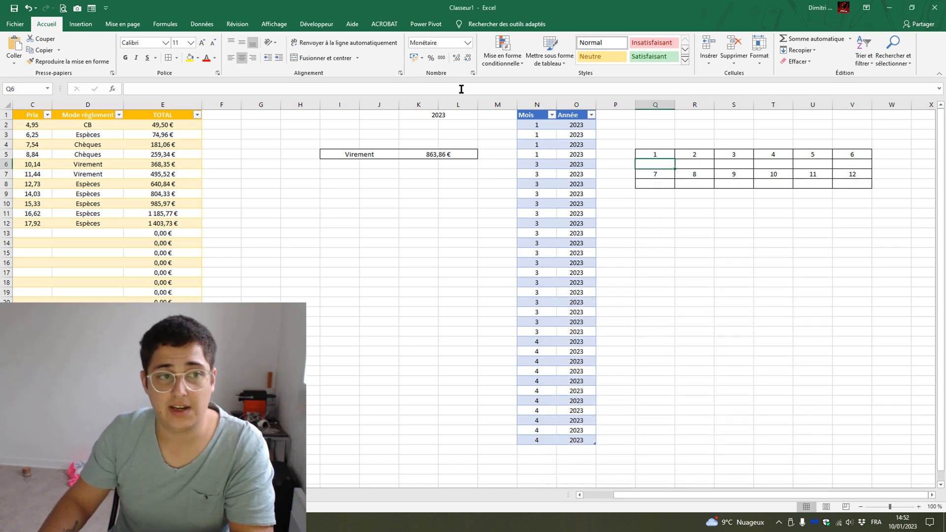
key(F2)
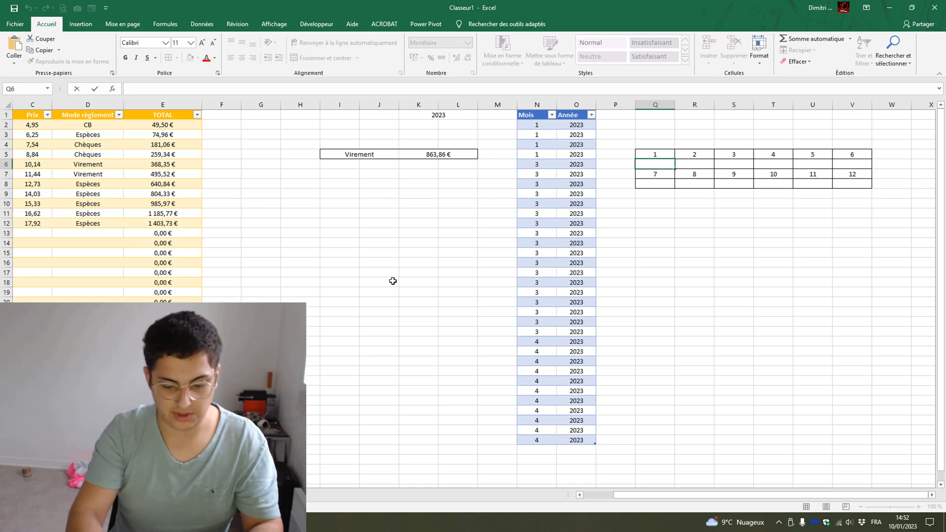
text(=somme)
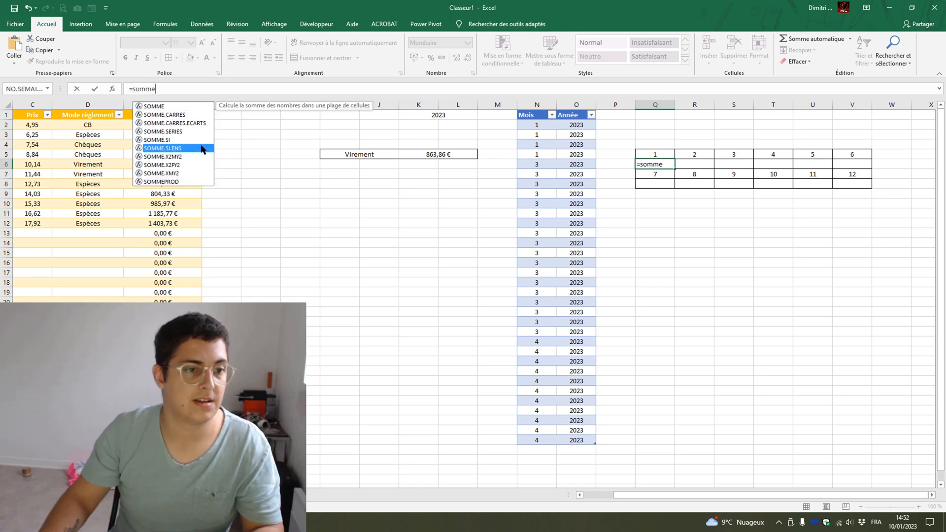
double_click(201, 148)
scroll(690, 143, left, 2)
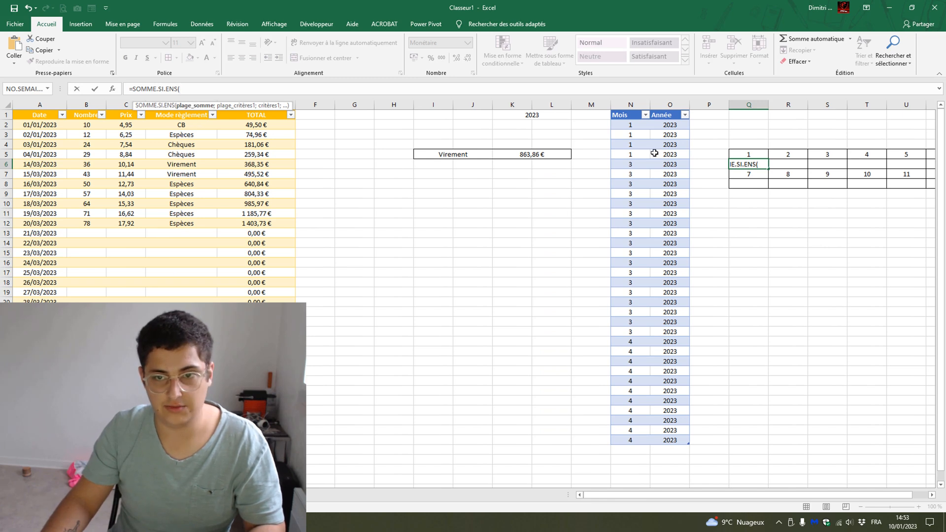
drag(276, 129, 276, 420)
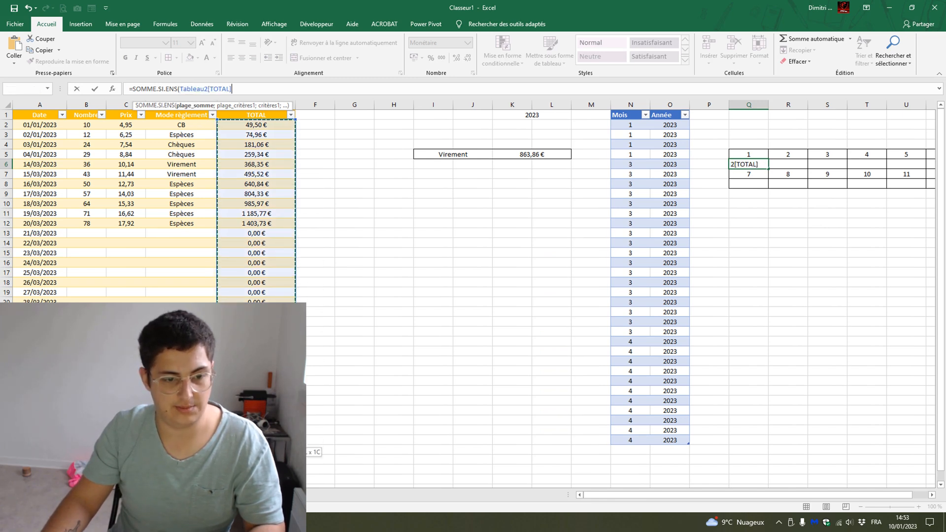
text(;)
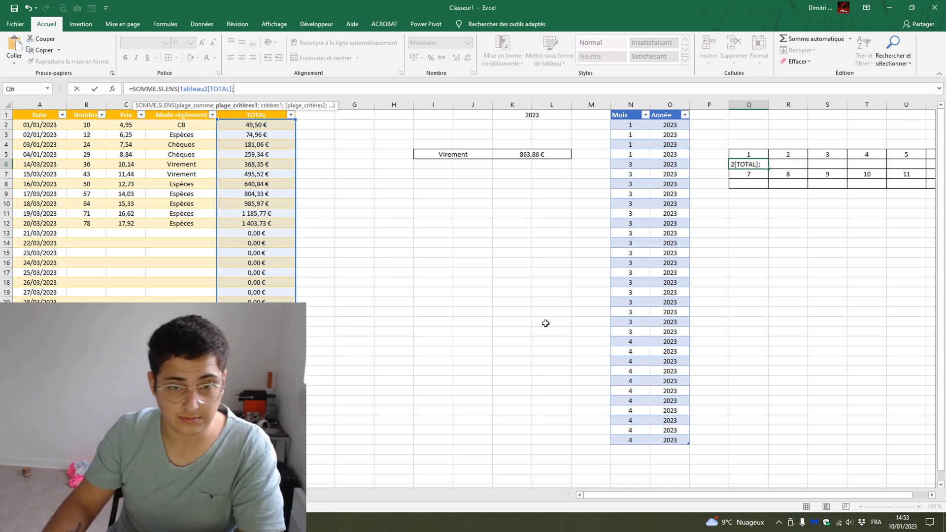
drag(669, 125, 668, 440)
text(;)
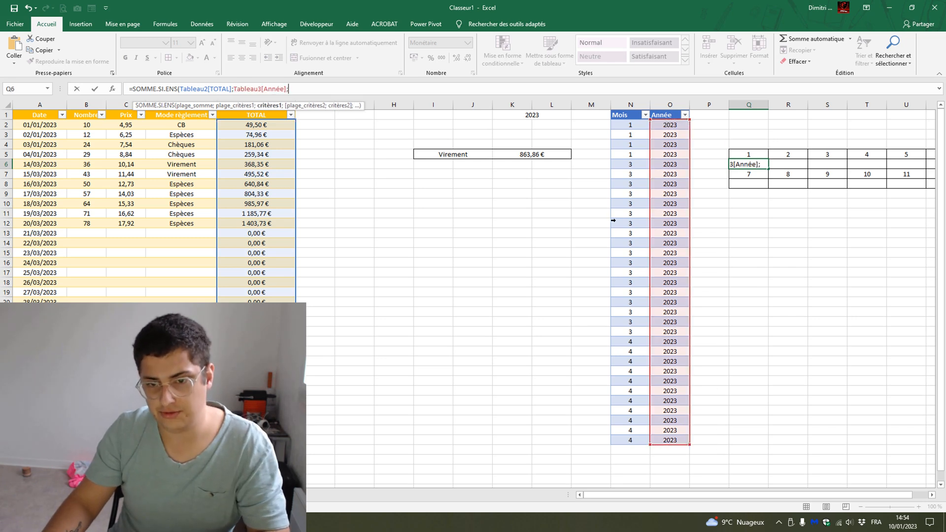
click(523, 116)
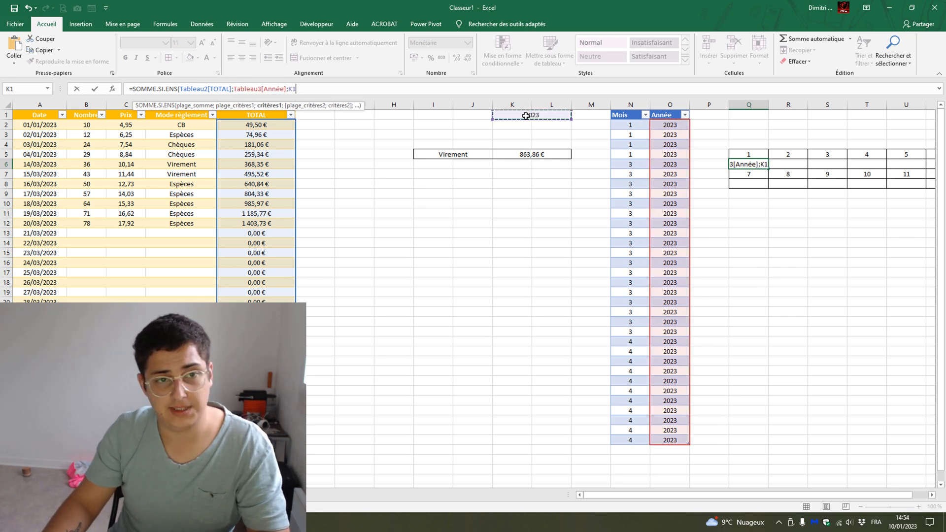
Step: Add Tableau3[Mois] matching Q5 as the second criterion and complete the Q6 formula
text(;)
drag(626, 125, 629, 441)
text(;)
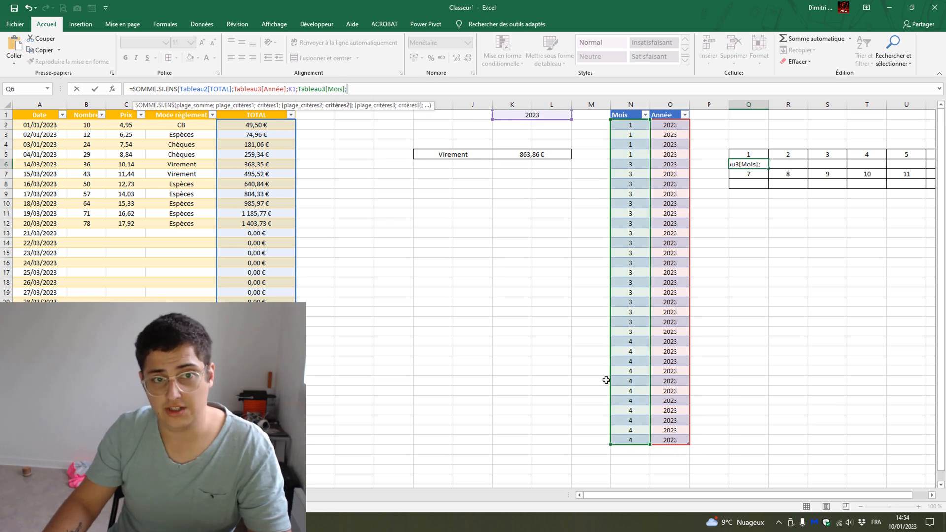
click(739, 157)
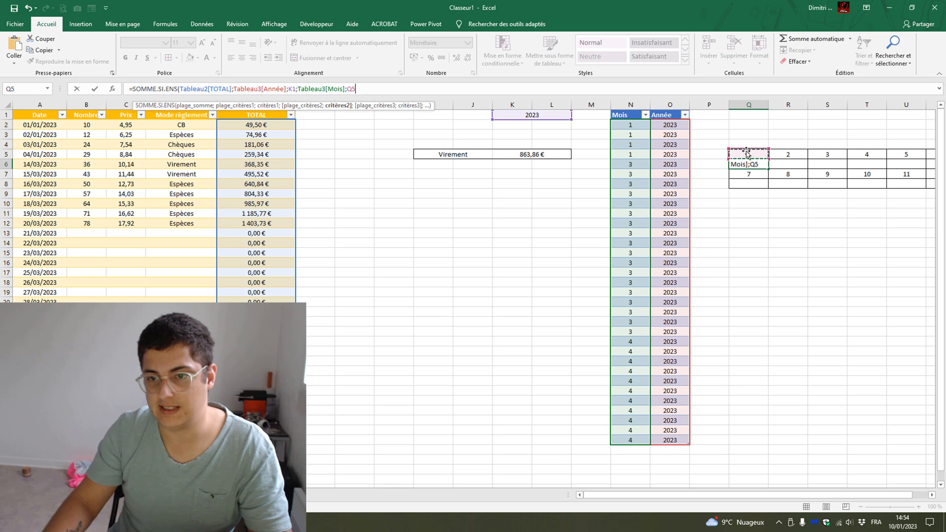
key(Return)
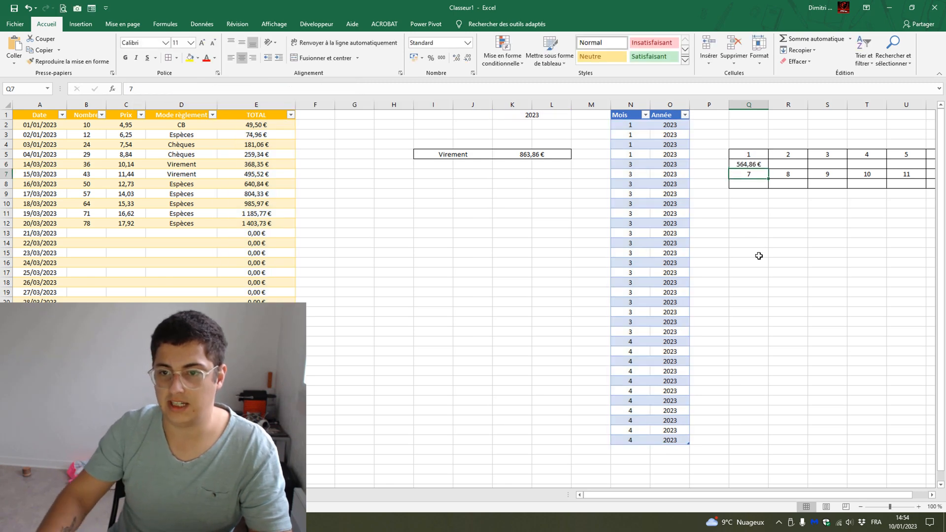
Step: Check the Q6 formula's result against the sum of the January totals in E2:E5
click(744, 164)
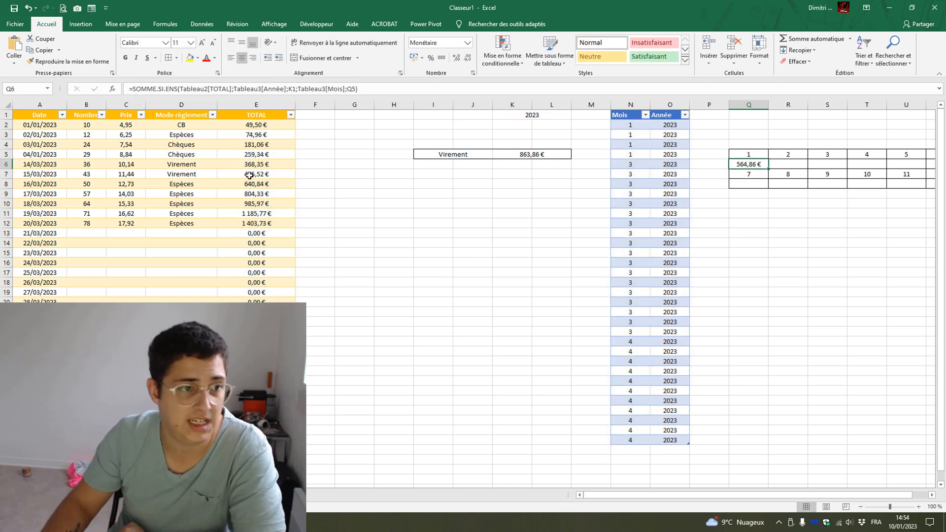
drag(238, 120, 253, 155)
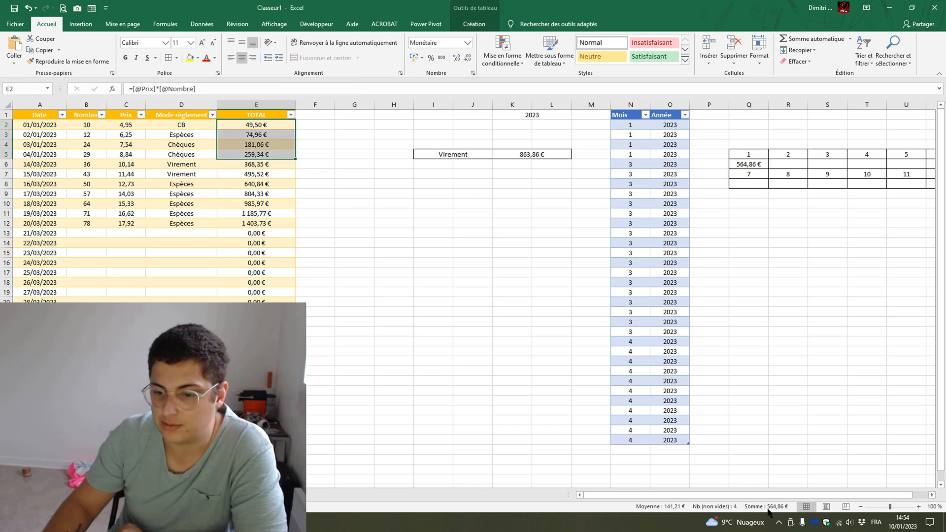
Step: Copy the SOMME.SI.ENS formula from Q6 with its references unchanged into R6:V6
scroll(808, 493, right, 1)
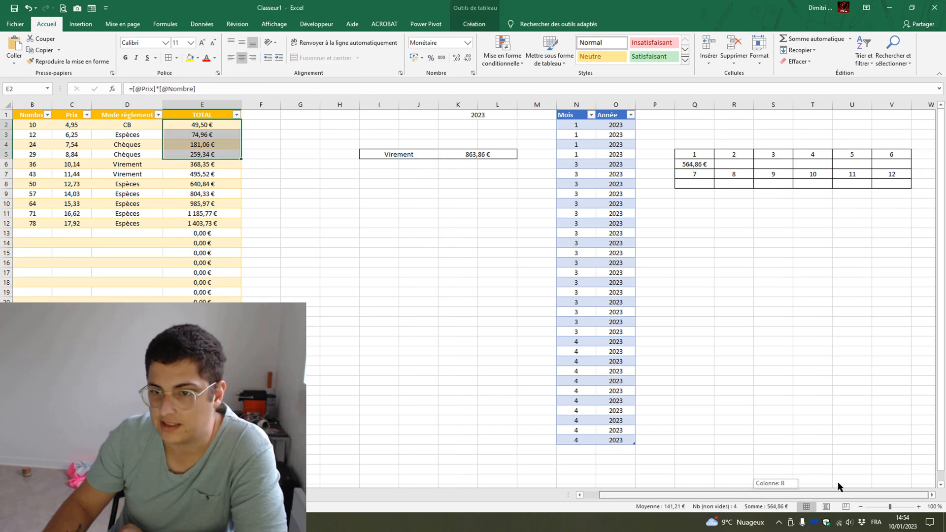
click(709, 167)
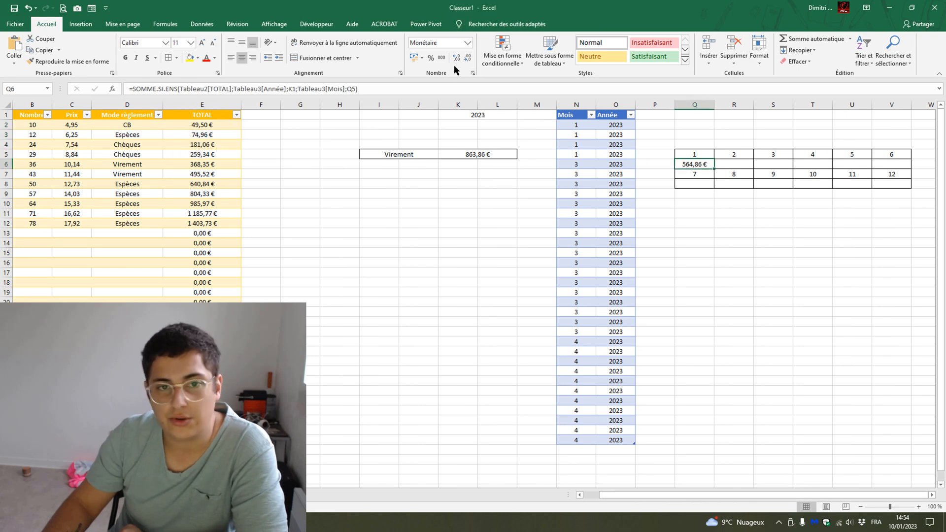
click(398, 93)
key(Escape)
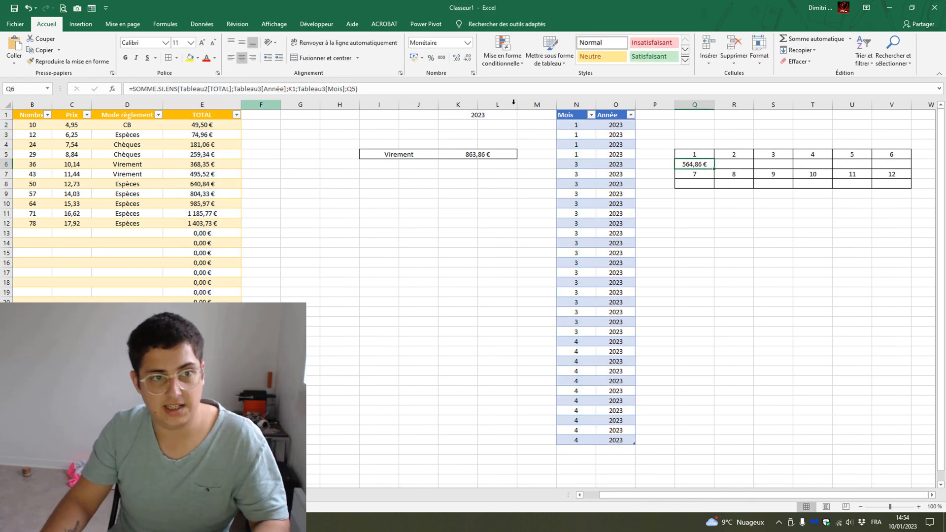
key(ctrl+c)
click(737, 164)
key(ctrl+v)
key(Tab)
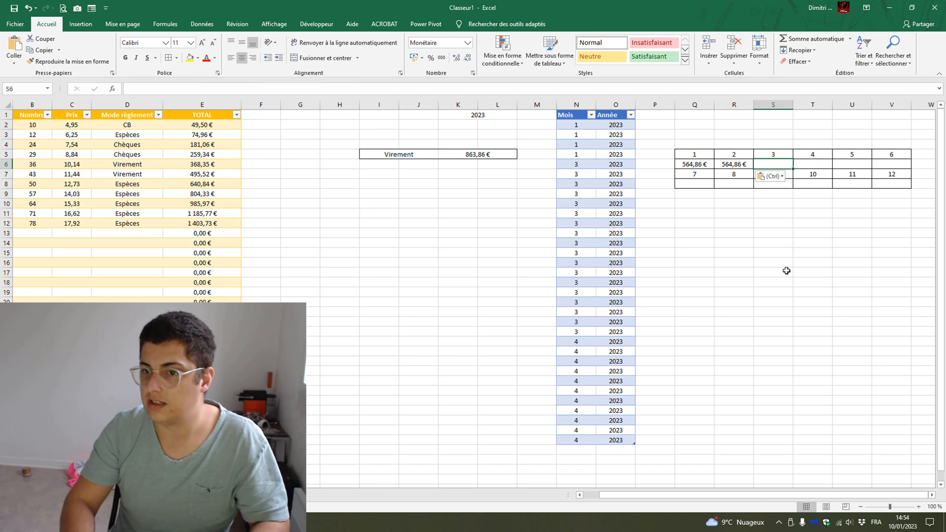
key(ctrl+v)
key(Tab)
key(ctrl+v)
key(Tab)
key(ctrl+v)
key(Tab)
key(ctrl+v)
Step: Paste the same SOMME.SI.ENS formula into the second row of results, Q8:V8
key(Down)
key(Down)
key(Left)
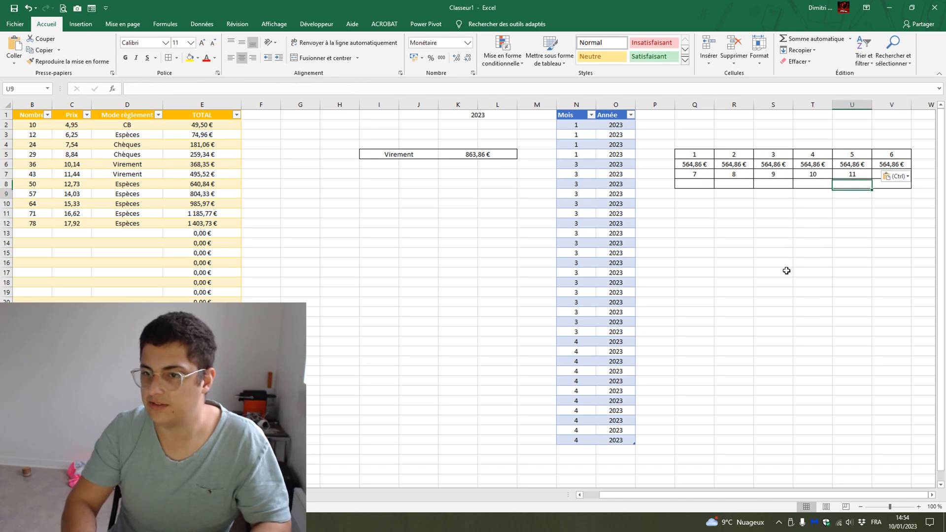
key(Left)
key(Left)
key(Left)
key(Left)
key(Left)
key(Right)
key(ctrl+v)
key(Tab)
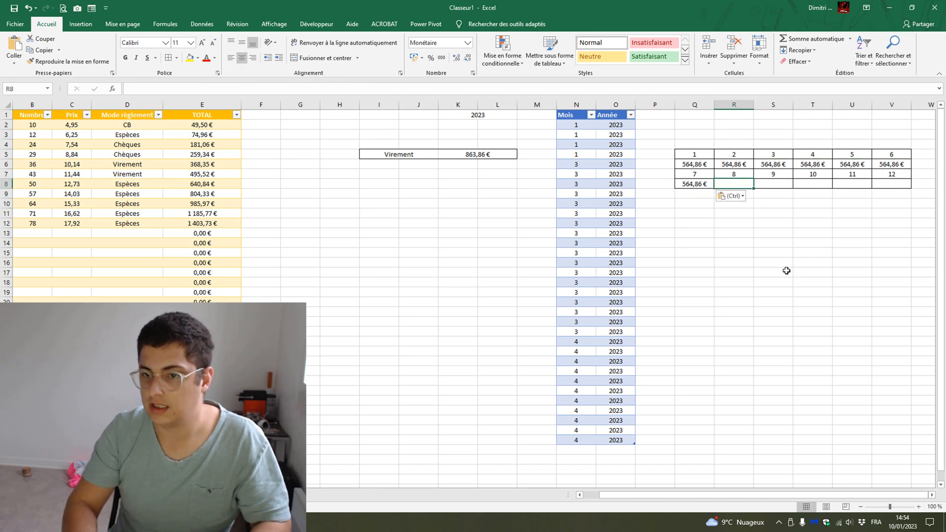
key(ctrl+v)
key(Tab)
key(ctrl+v)
key(Tab)
key(ctrl+v)
key(Tab)
key(ctrl+v)
key(Tab)
key(ctrl+v)
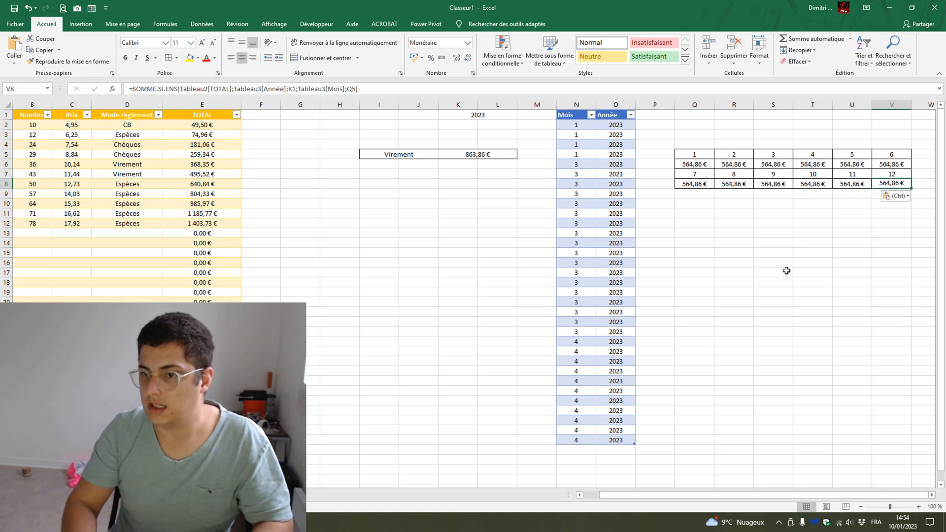
Step: Change the month criterion in the R6 formula to R5
key(Up)
key(Up)
key(Left)
key(Left)
key(Left)
key(Left)
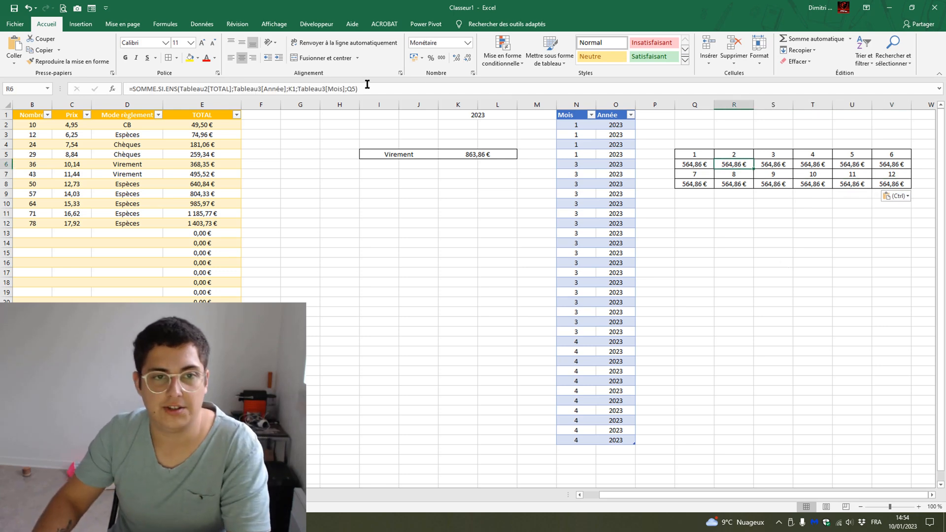
click(355, 88)
key(BackSpace)
key(BackSpace)
text(R5)
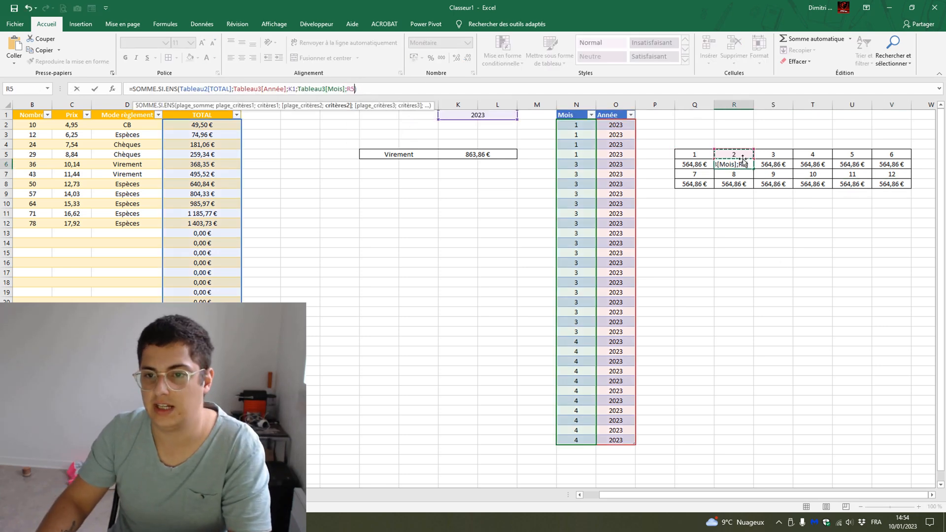
key(Return)
Step: Change the month criterion in the S6 formula to S5
click(784, 166)
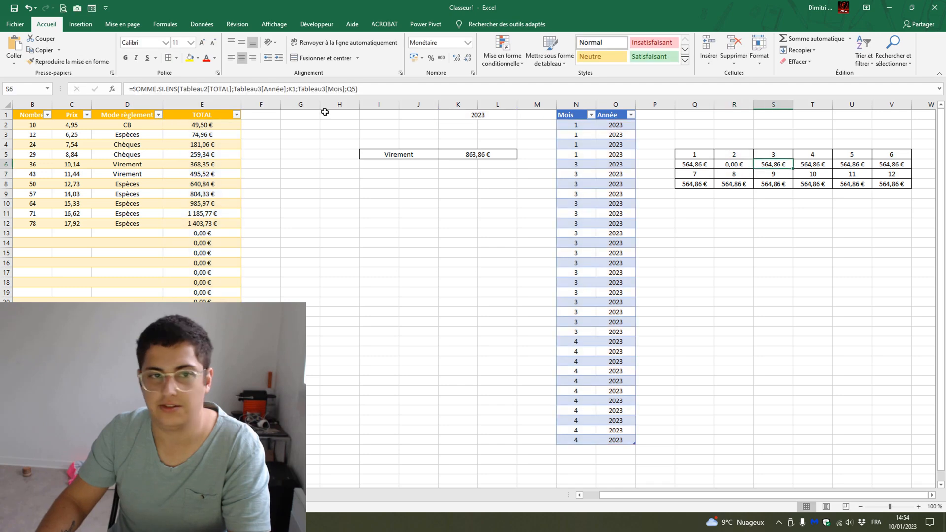
click(356, 88)
key(BackSpace)
key(BackSpace)
text(S5)
key(Return)
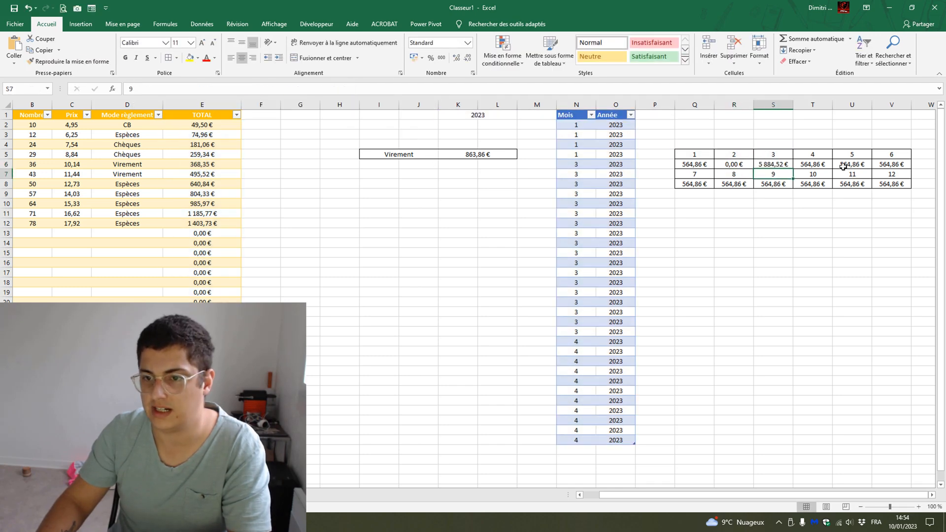
Step: Replace the month criterion in the T6 formula with a reference to T5, the cell for month 4
click(831, 166)
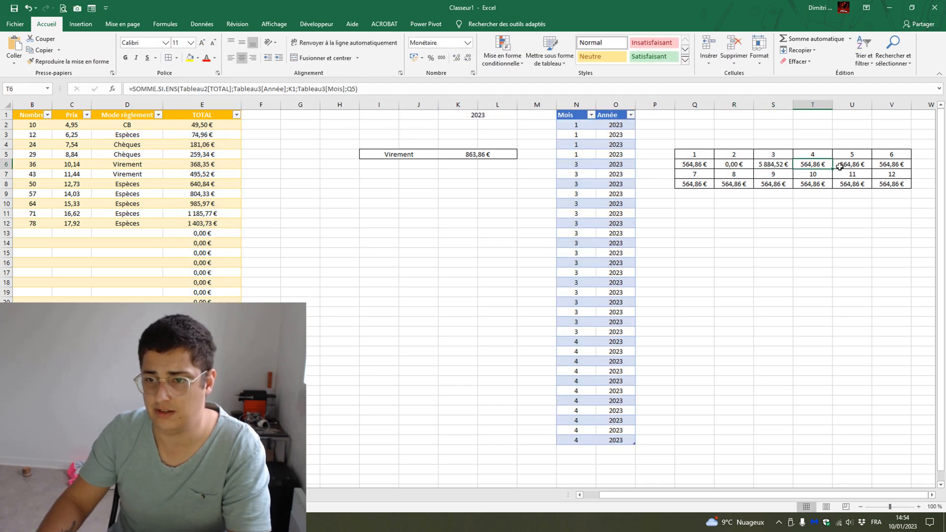
click(357, 89)
key(BackSpace)
key(BackSpace)
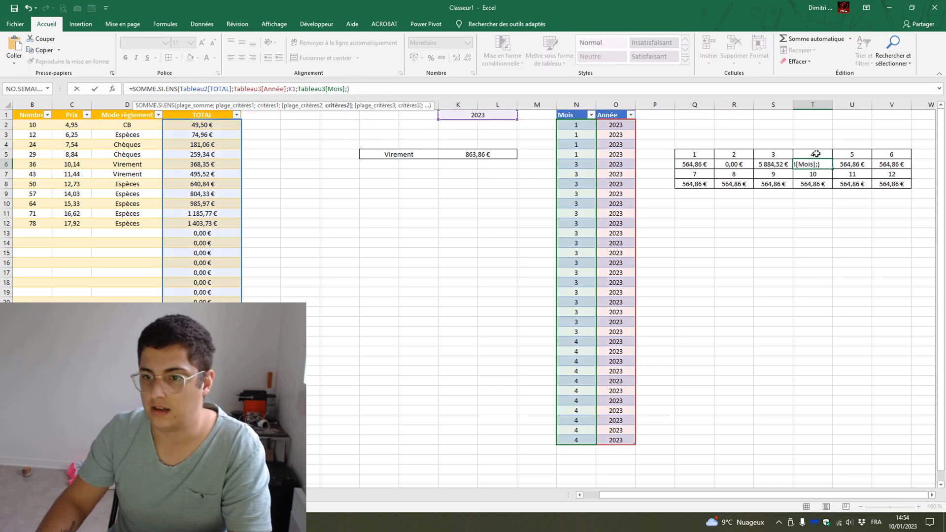
click(816, 154)
key(Return)
Step: Replace the month criterion in the U6 formula with a reference to U5, the cell for month 5
click(857, 164)
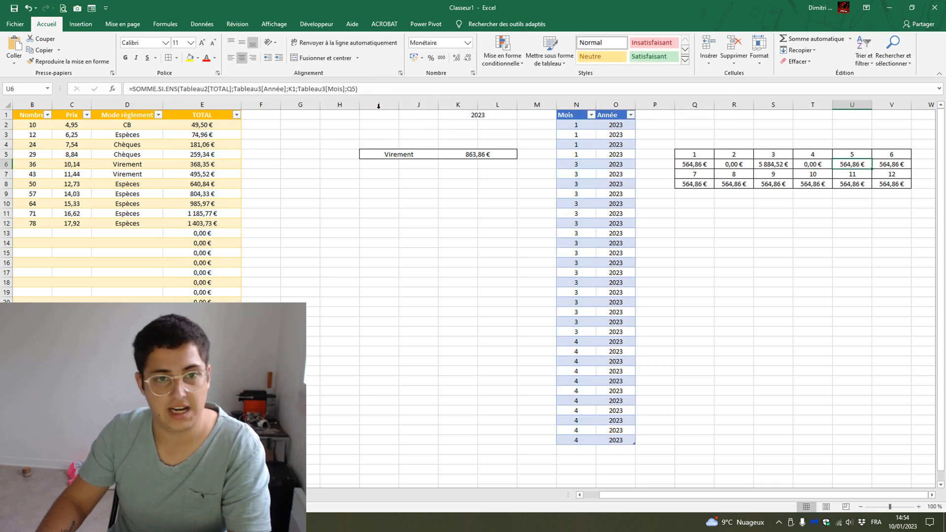
click(356, 88)
key(BackSpace)
key(BackSpace)
click(855, 154)
key(Return)
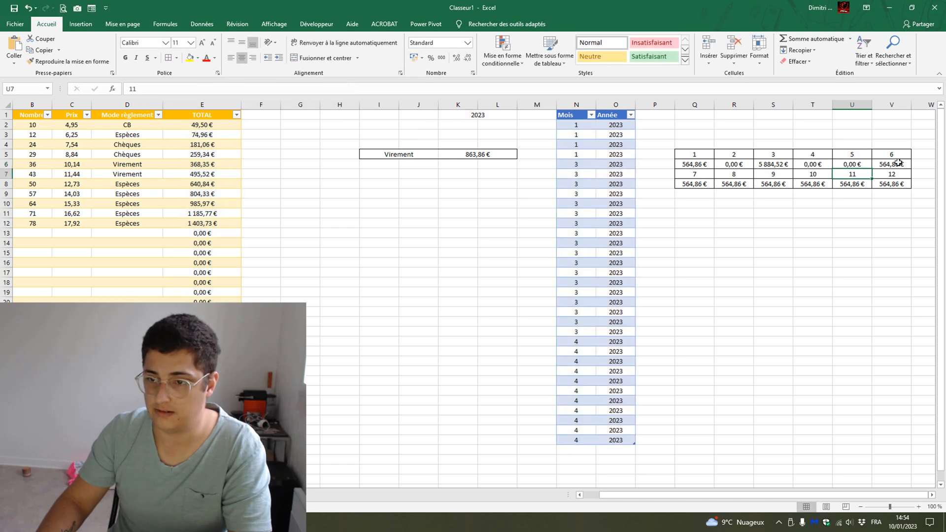
Step: Edit the V6 formula so its month criterion refers to the cell for month 6
click(898, 163)
click(355, 92)
key(BackSpace)
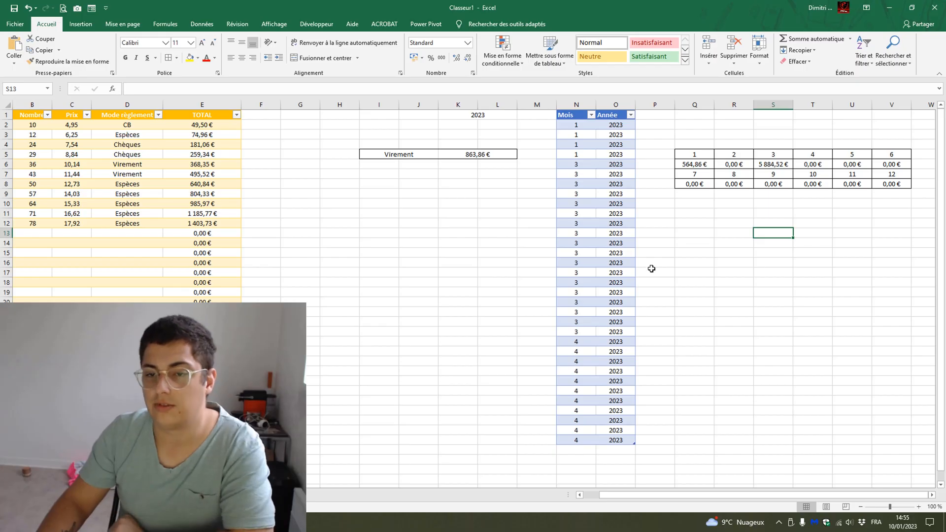
Step: Test the payment mode list in I5 with several modes including Espèces, and leave it set to Chèques
click(416, 154)
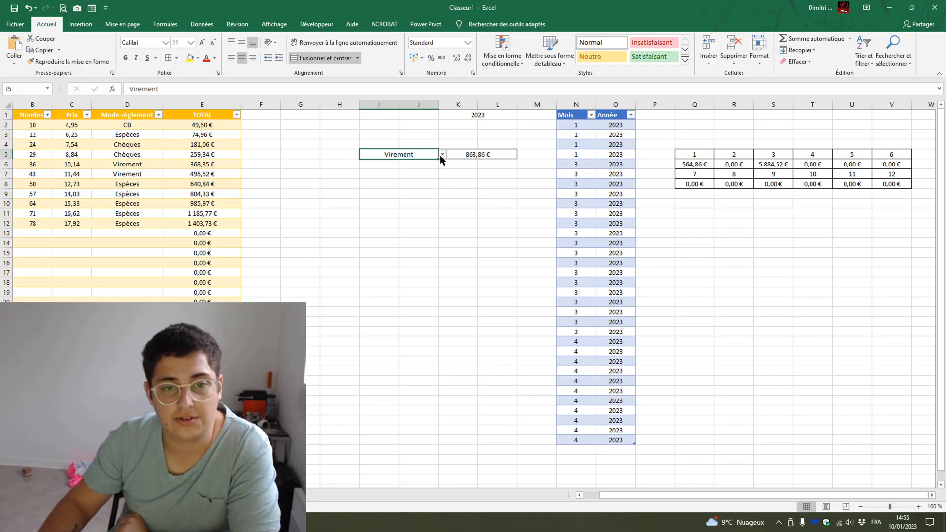
click(442, 155)
click(394, 178)
click(442, 155)
click(418, 167)
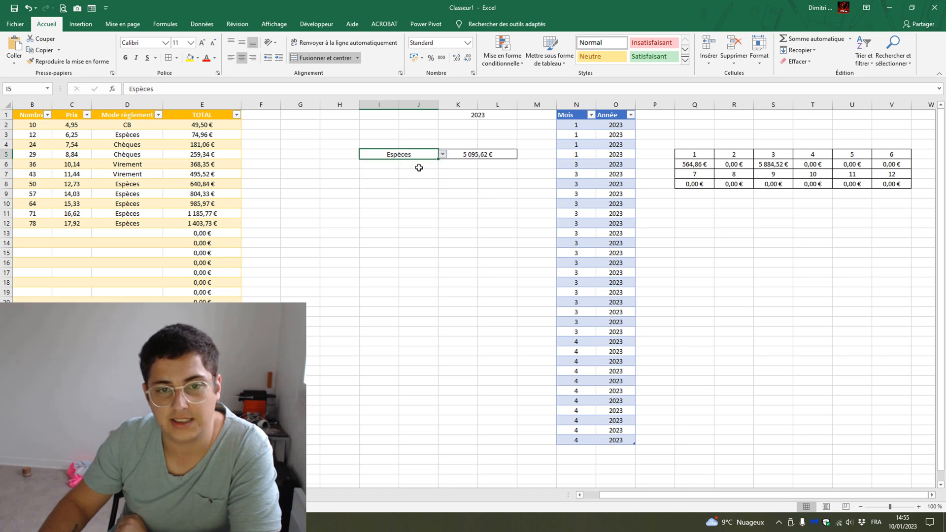
click(442, 155)
click(416, 182)
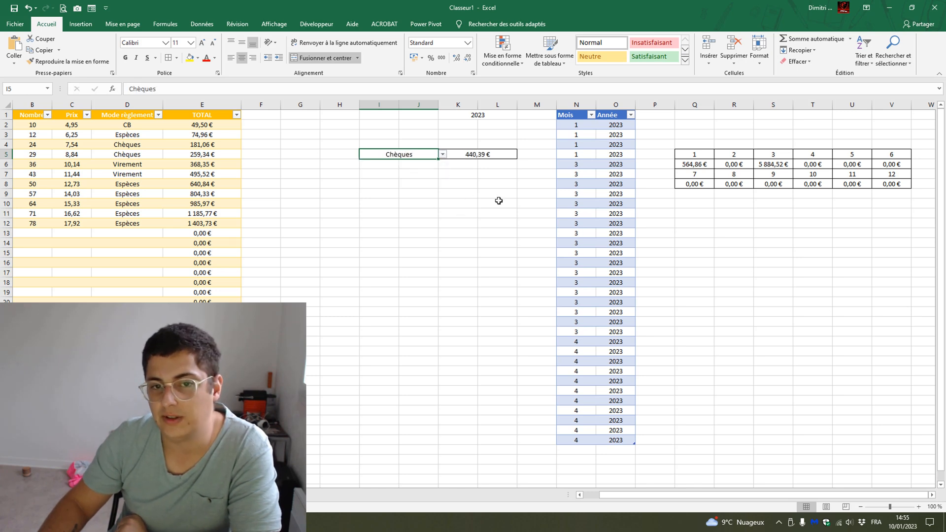
Step: Test the monthly grid by setting the year in K1 to 2024 and 2020, and restore it to 2023
drag(686, 156, 895, 185)
click(461, 117)
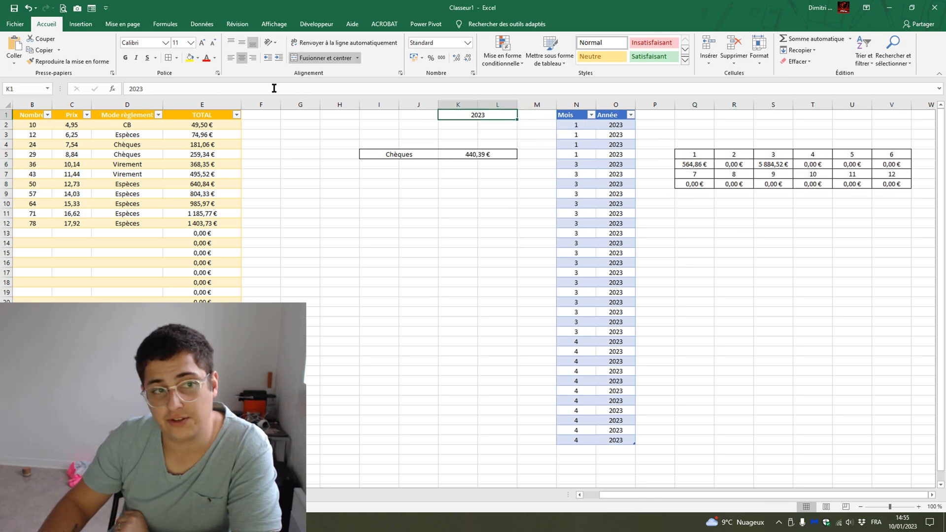
text(2024)
key(Return)
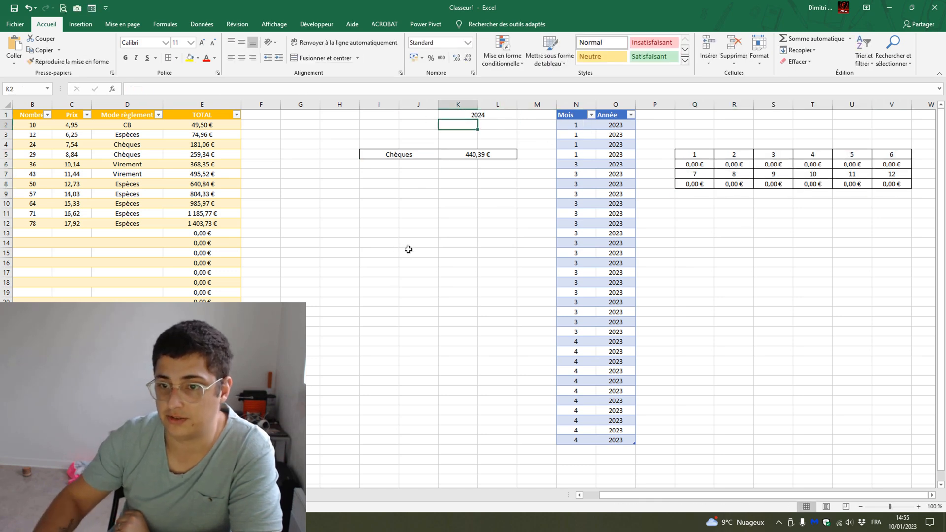
click(465, 116)
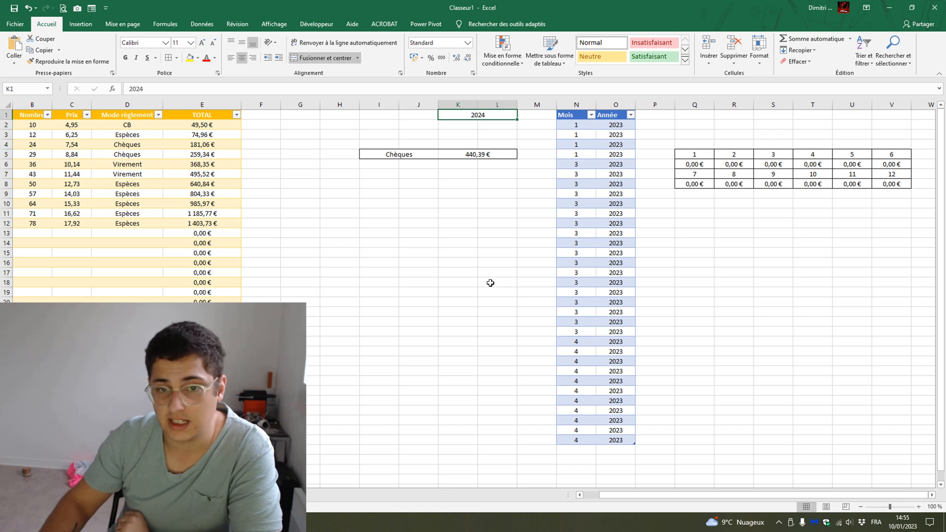
text(2020)
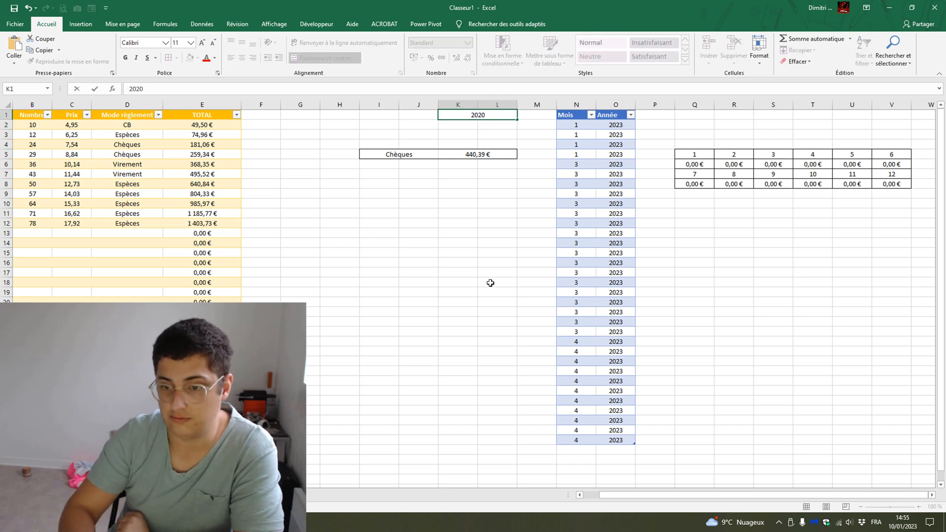
key(Return)
key(Up)
text(2)
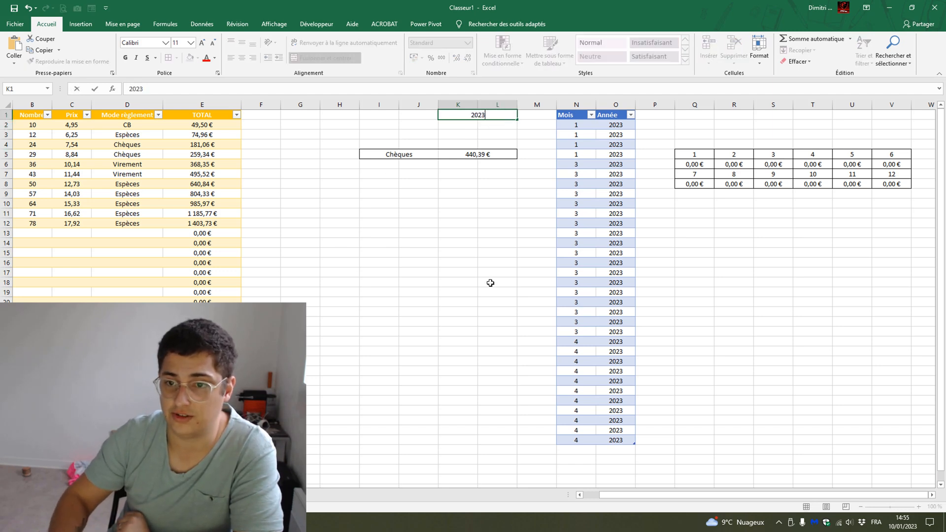
key(Return)
click(489, 282)
mouse_move(625, 495)
mouse_down()
mouse_move(583, 495)
mouse_move(611, 495)
mouse_up()
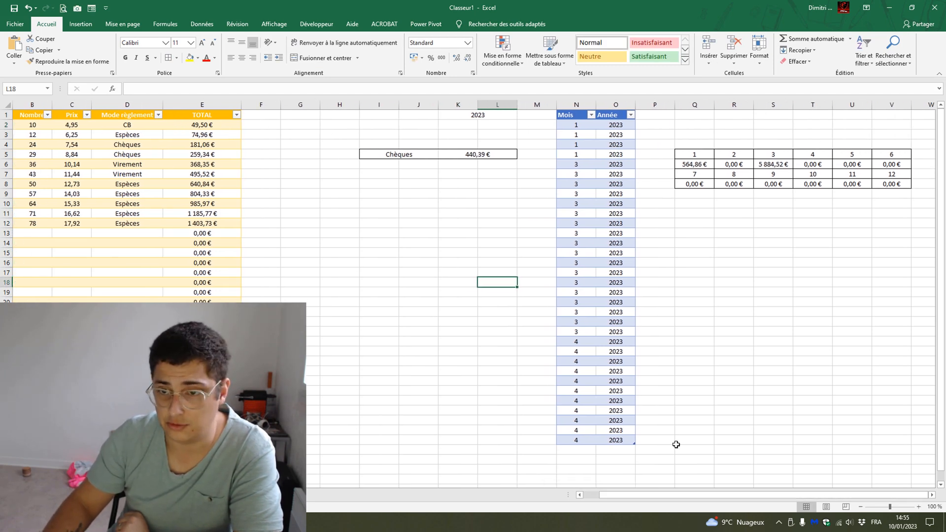
click(383, 226)
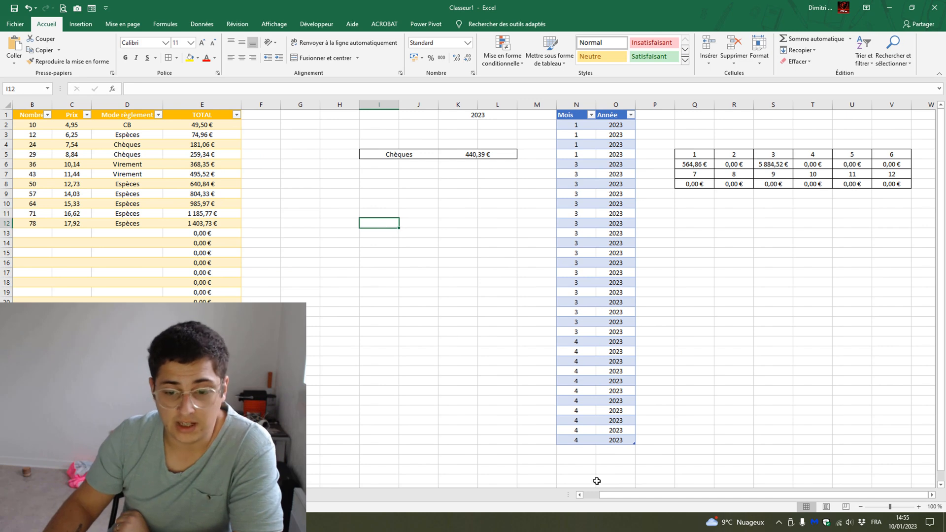
drag(598, 496, 584, 496)
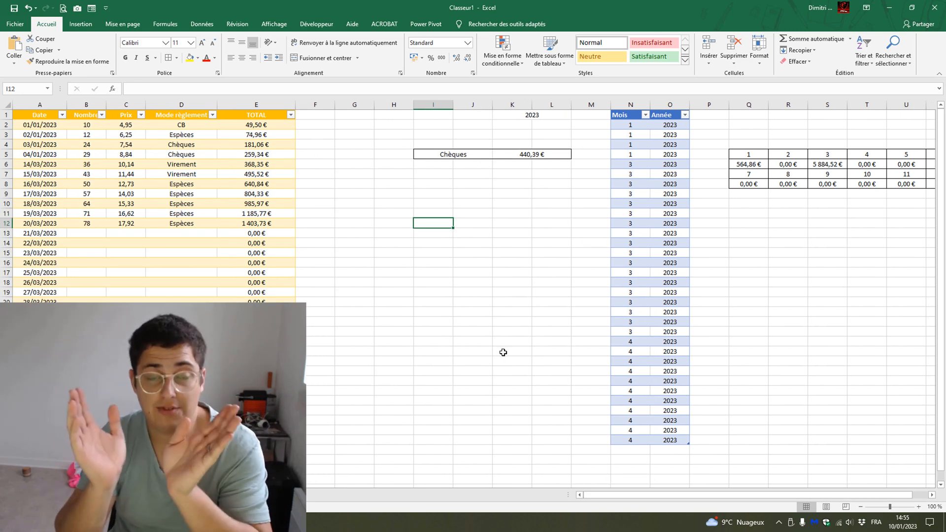